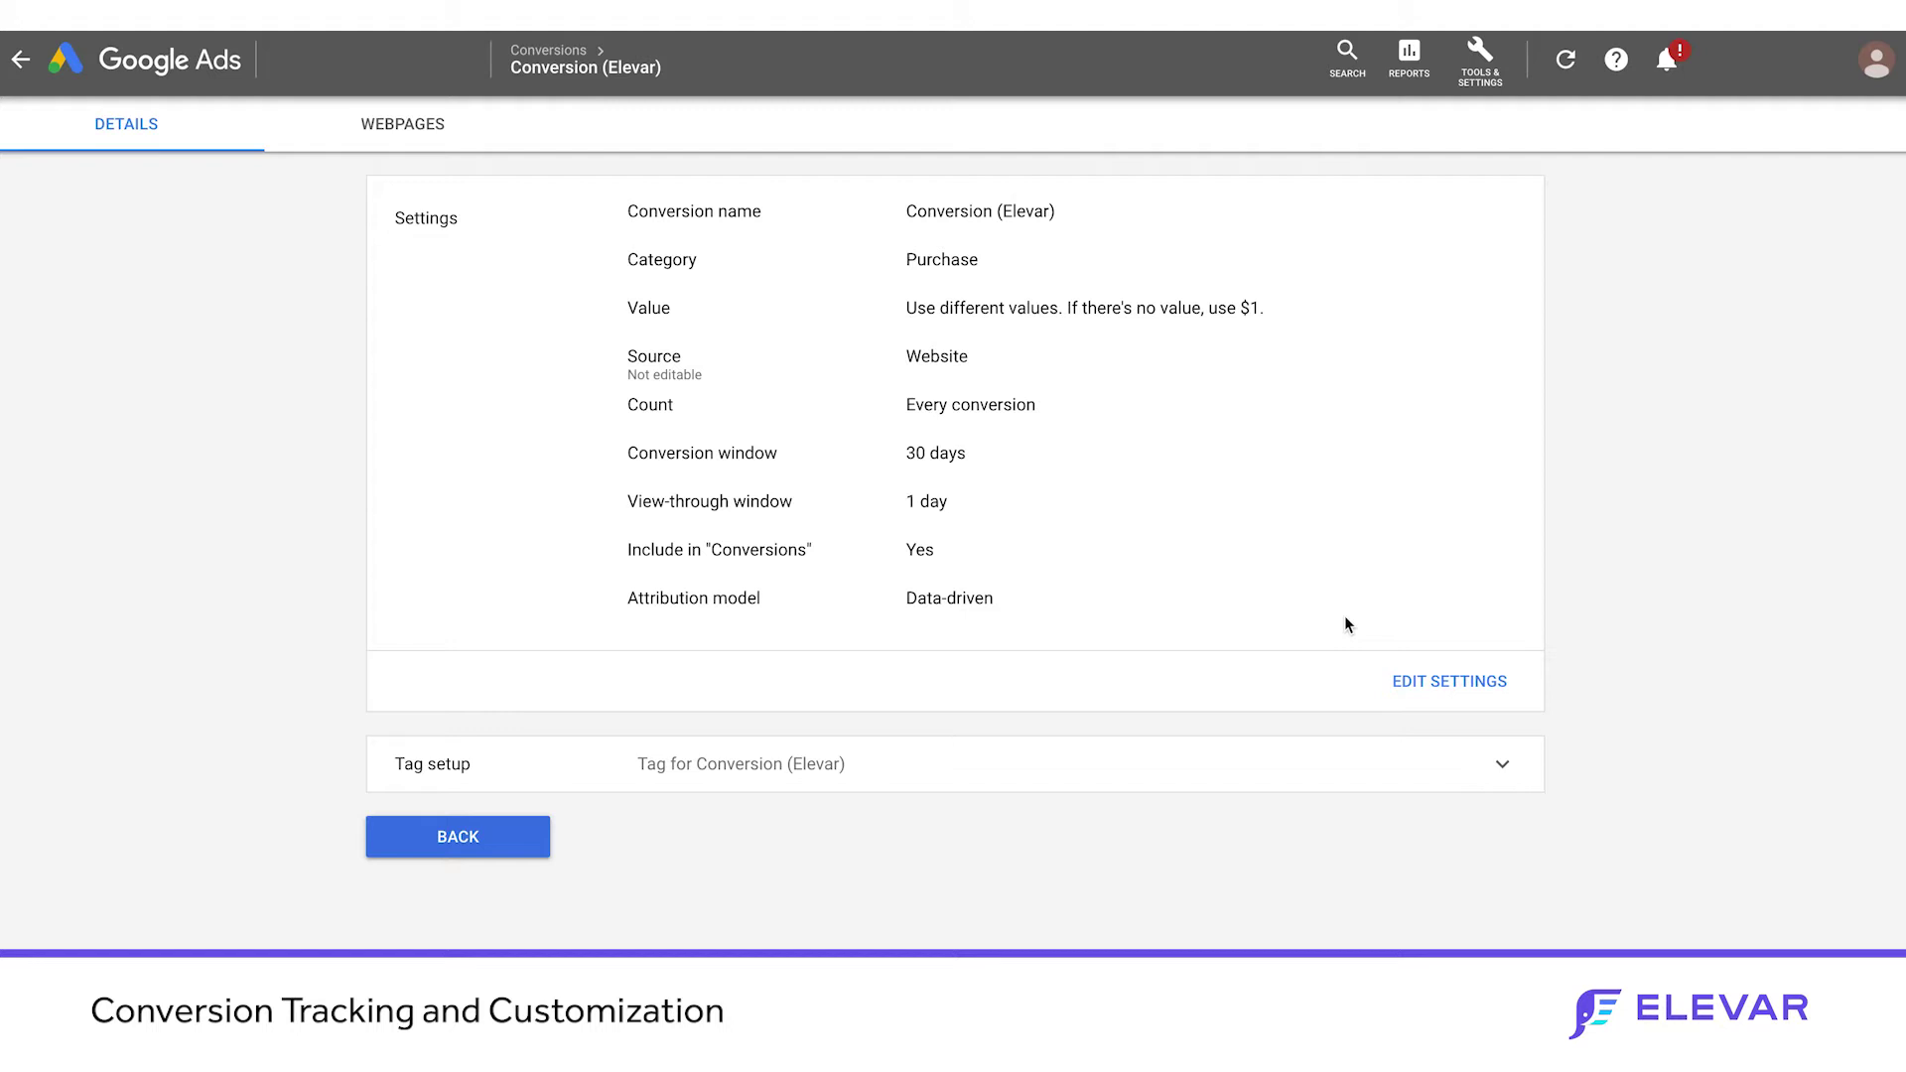
- Open the settings of the Elevar conversion action for editing and review its category, value and count options
{"action": "left_click", "coordinate": [1414, 682]}
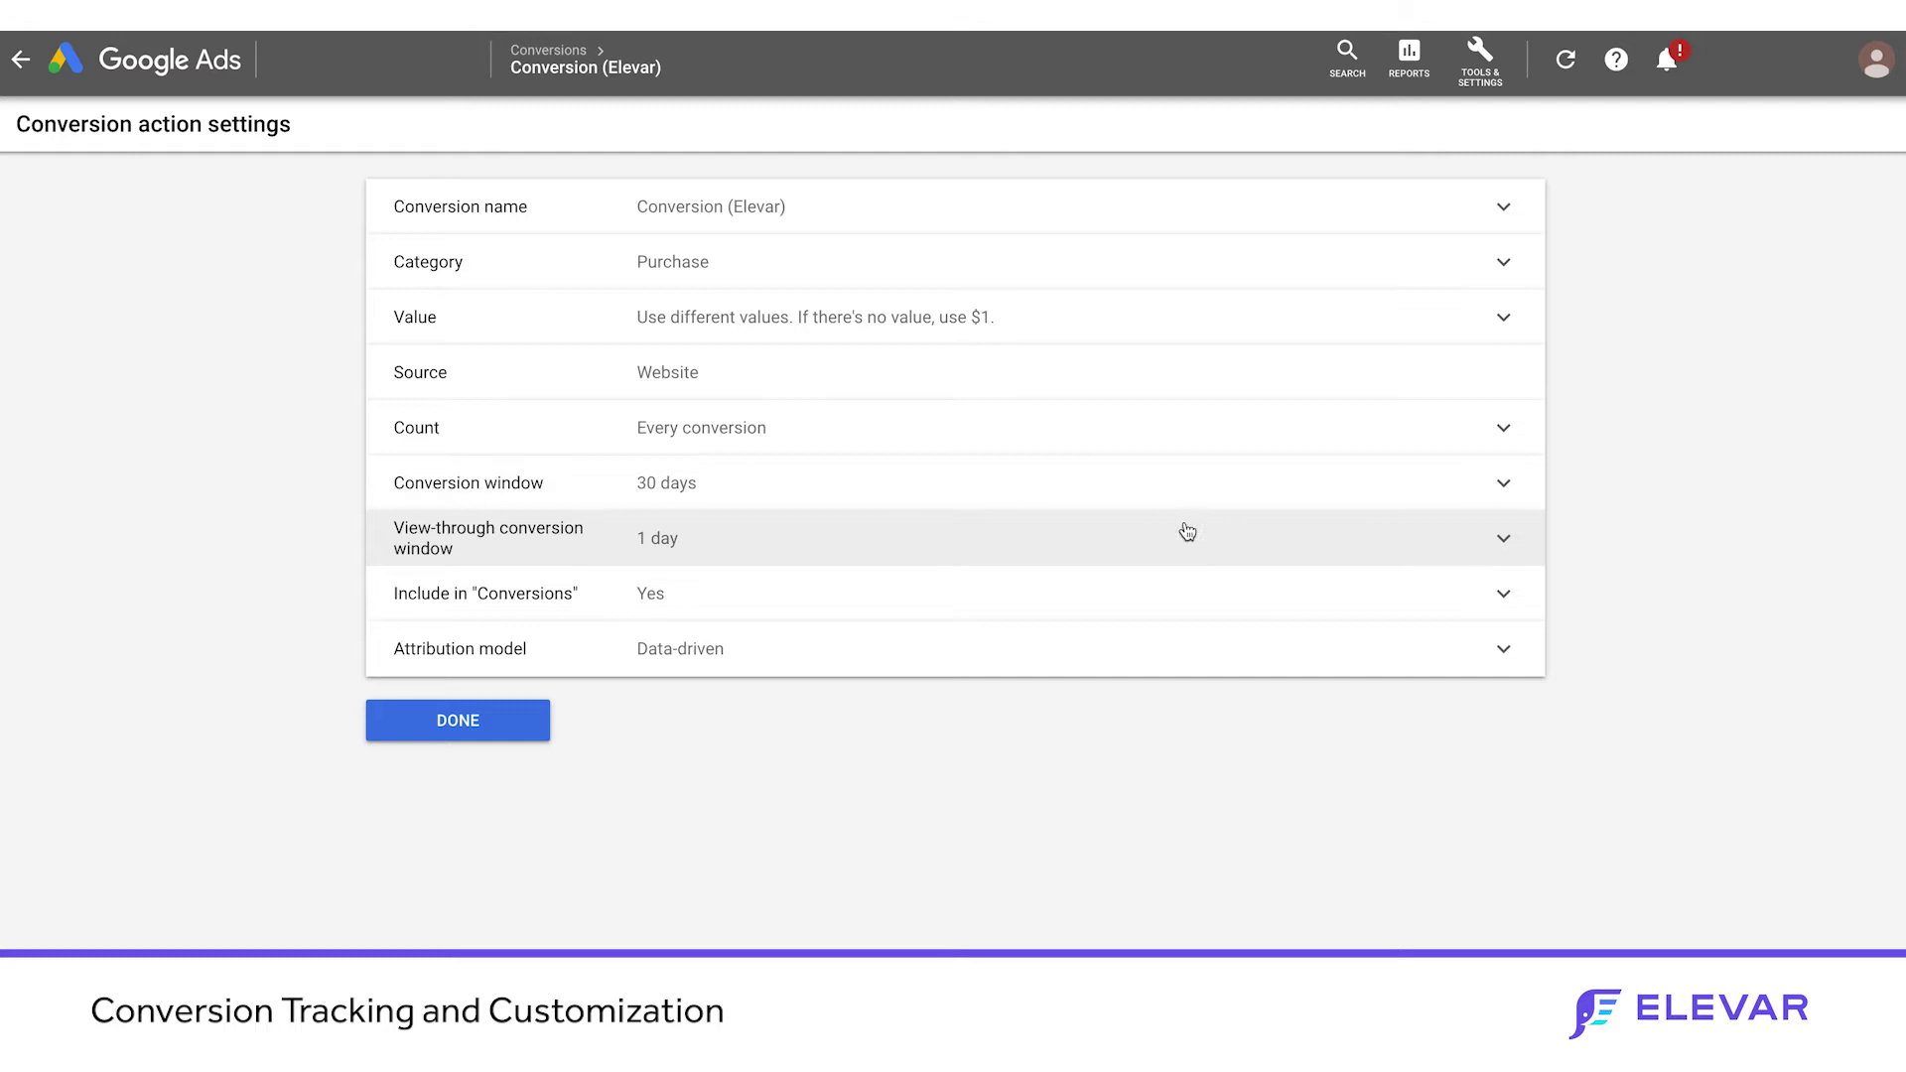
{"action": "left_click", "coordinate": [874, 290]}
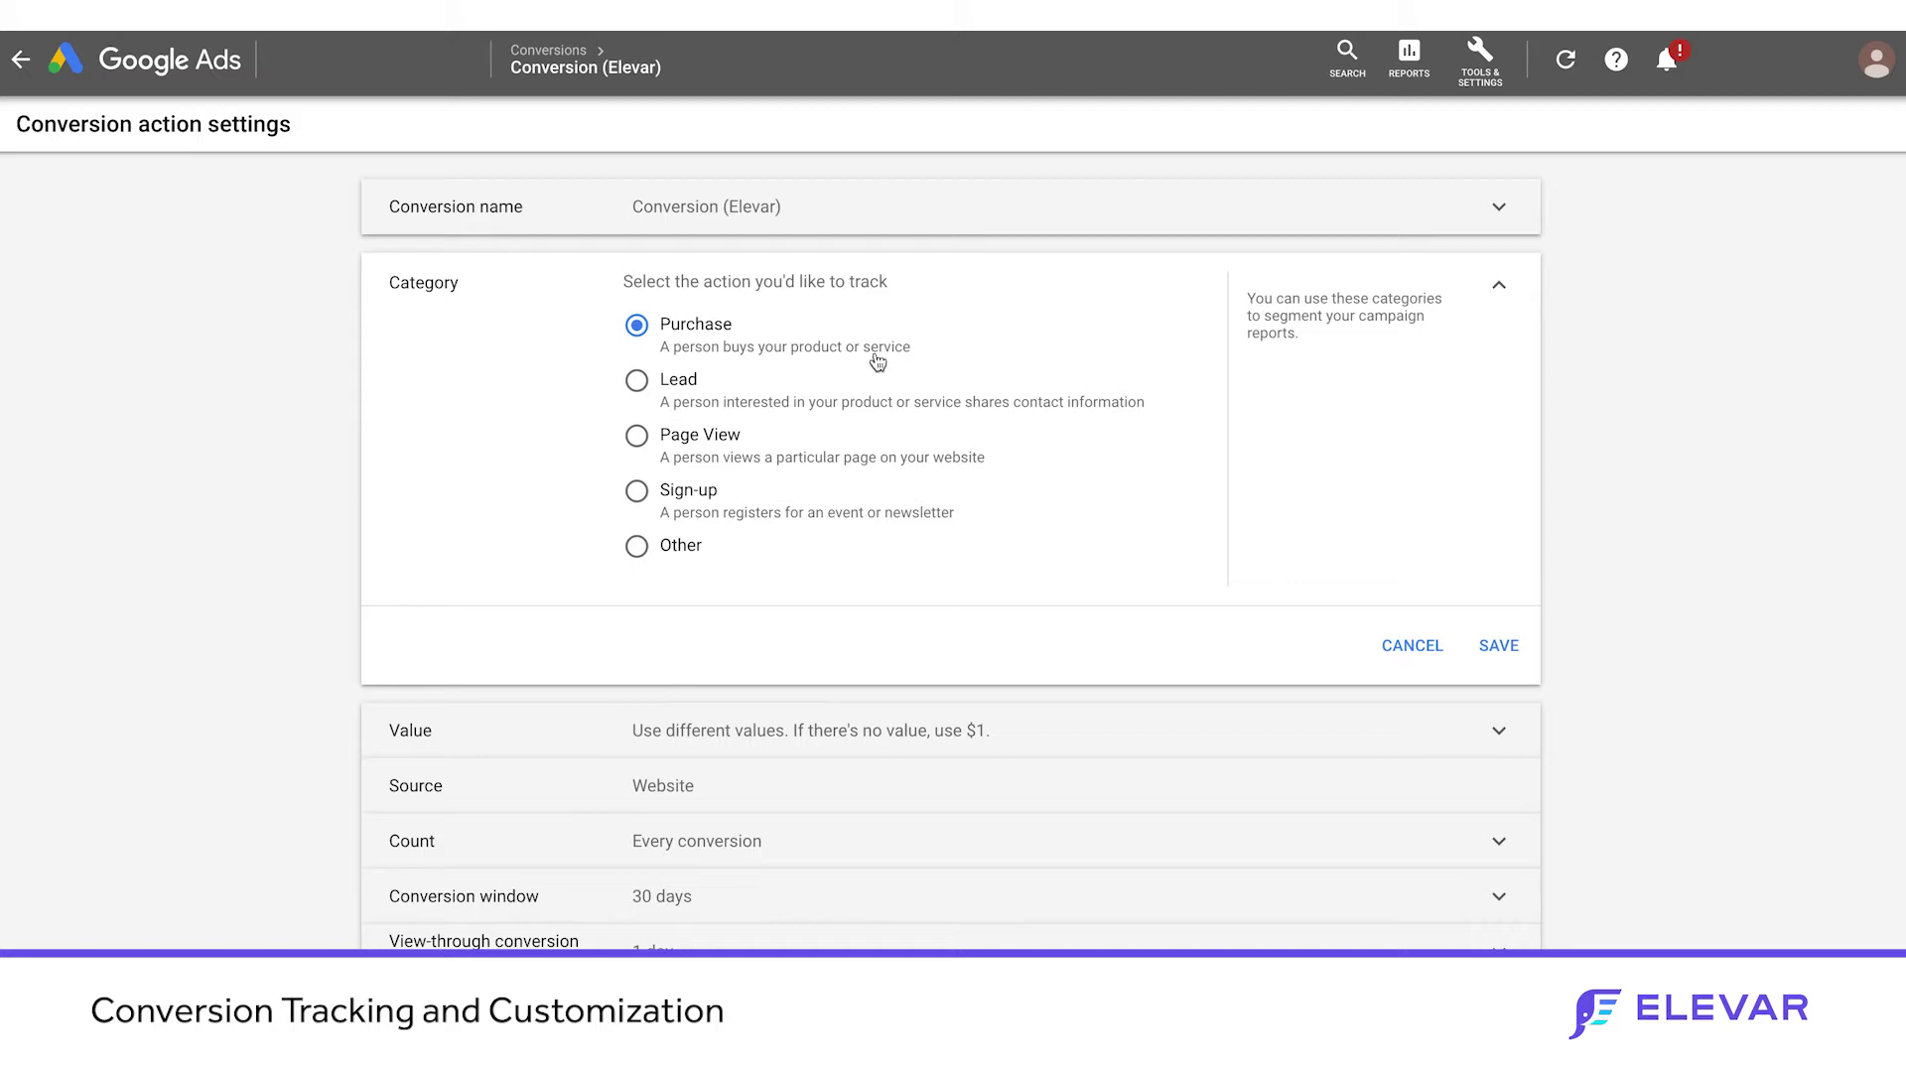
{"action": "left_click", "coordinate": [919, 739]}
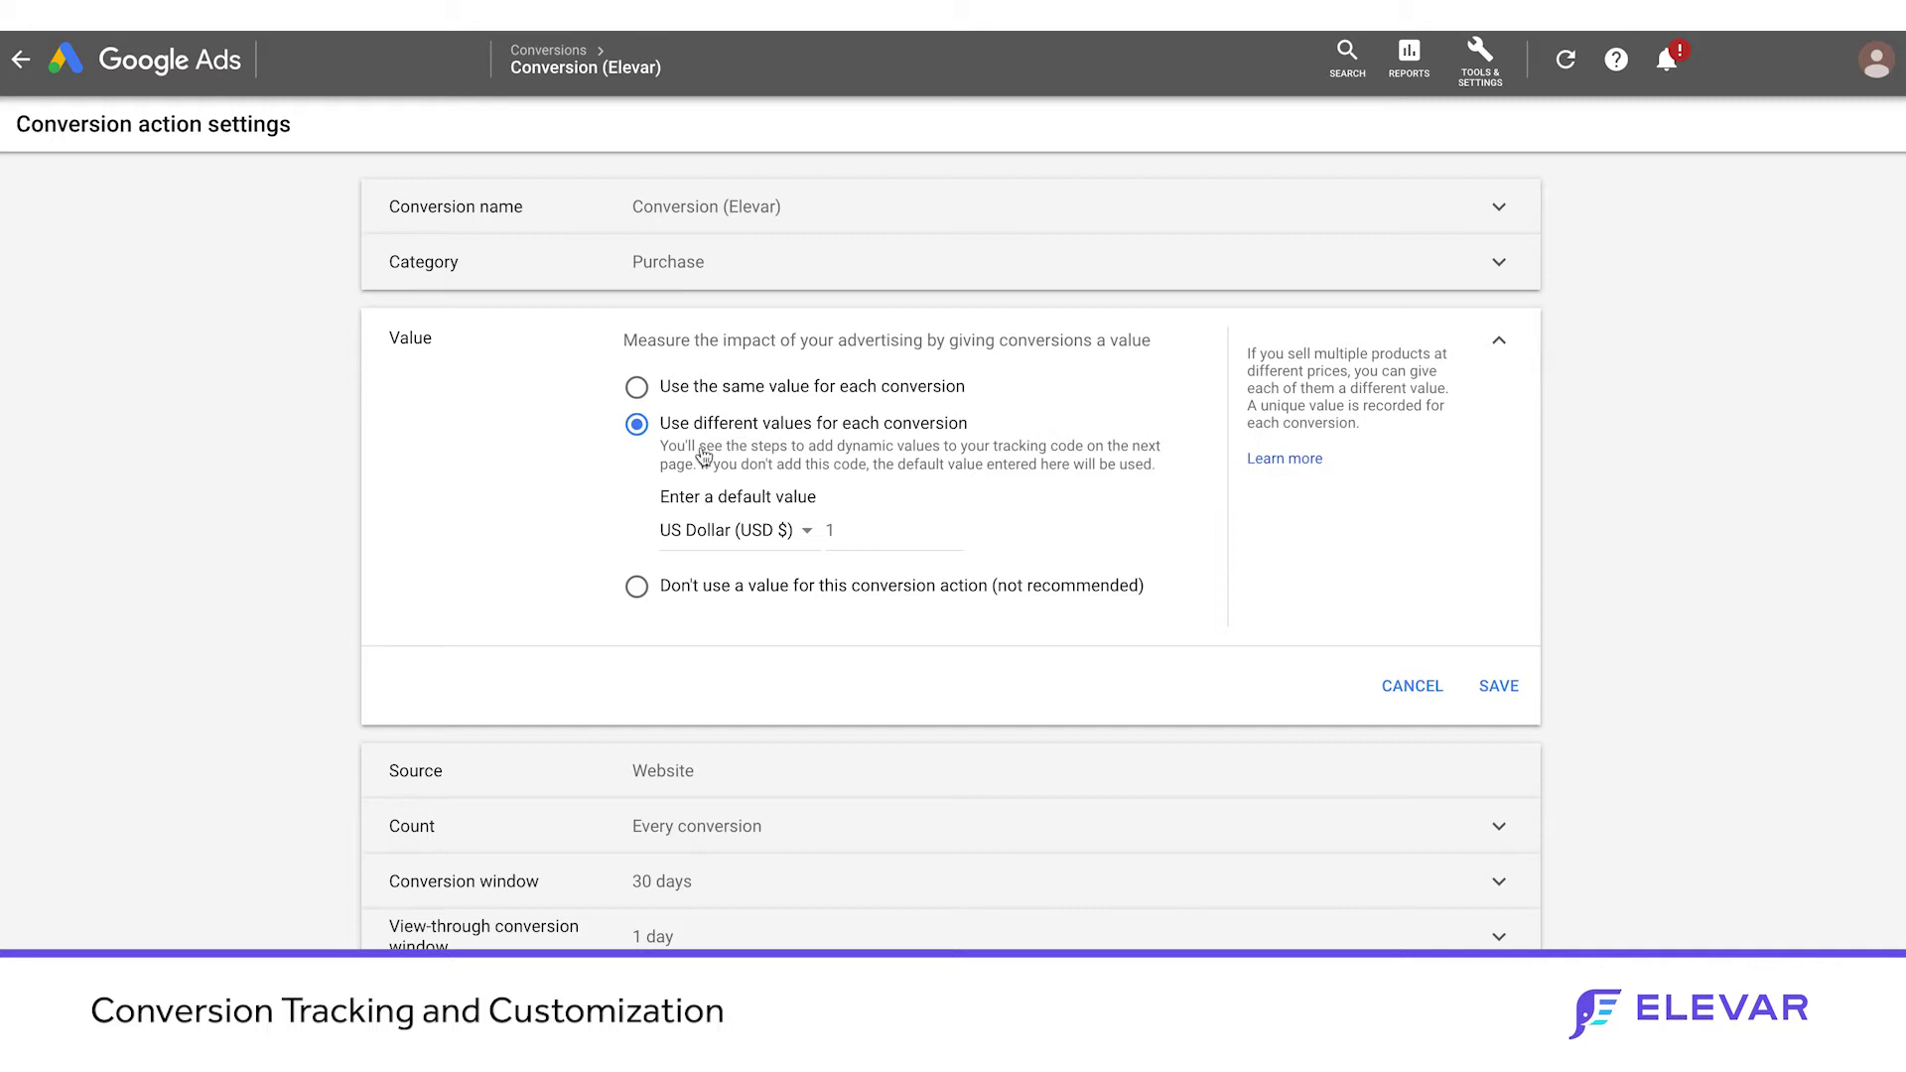
{"action": "left_click", "coordinate": [637, 387]}
{"action": "left_click", "coordinate": [636, 530]}
{"action": "scroll", "coordinate": [1134, 586], "scroll_direction": "down", "scroll_amount": 1}
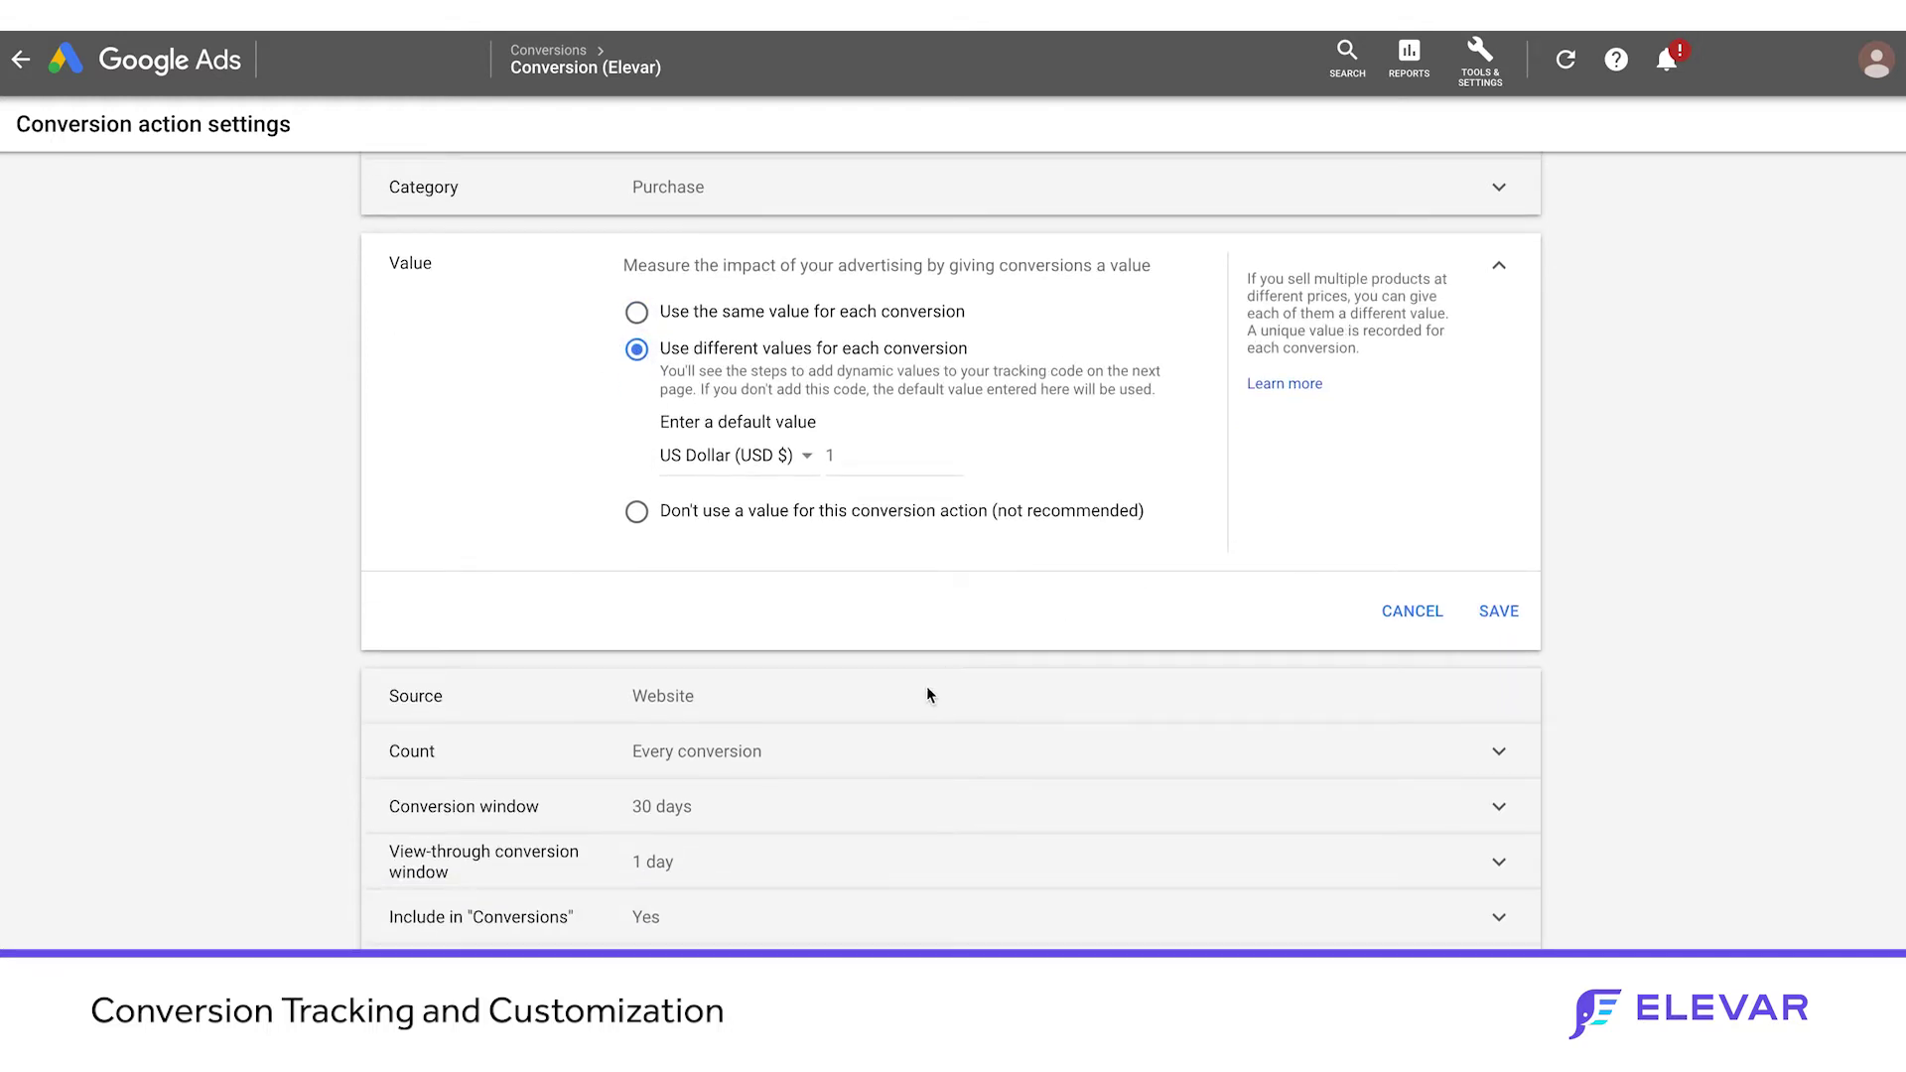
{"action": "left_click", "coordinate": [875, 756]}
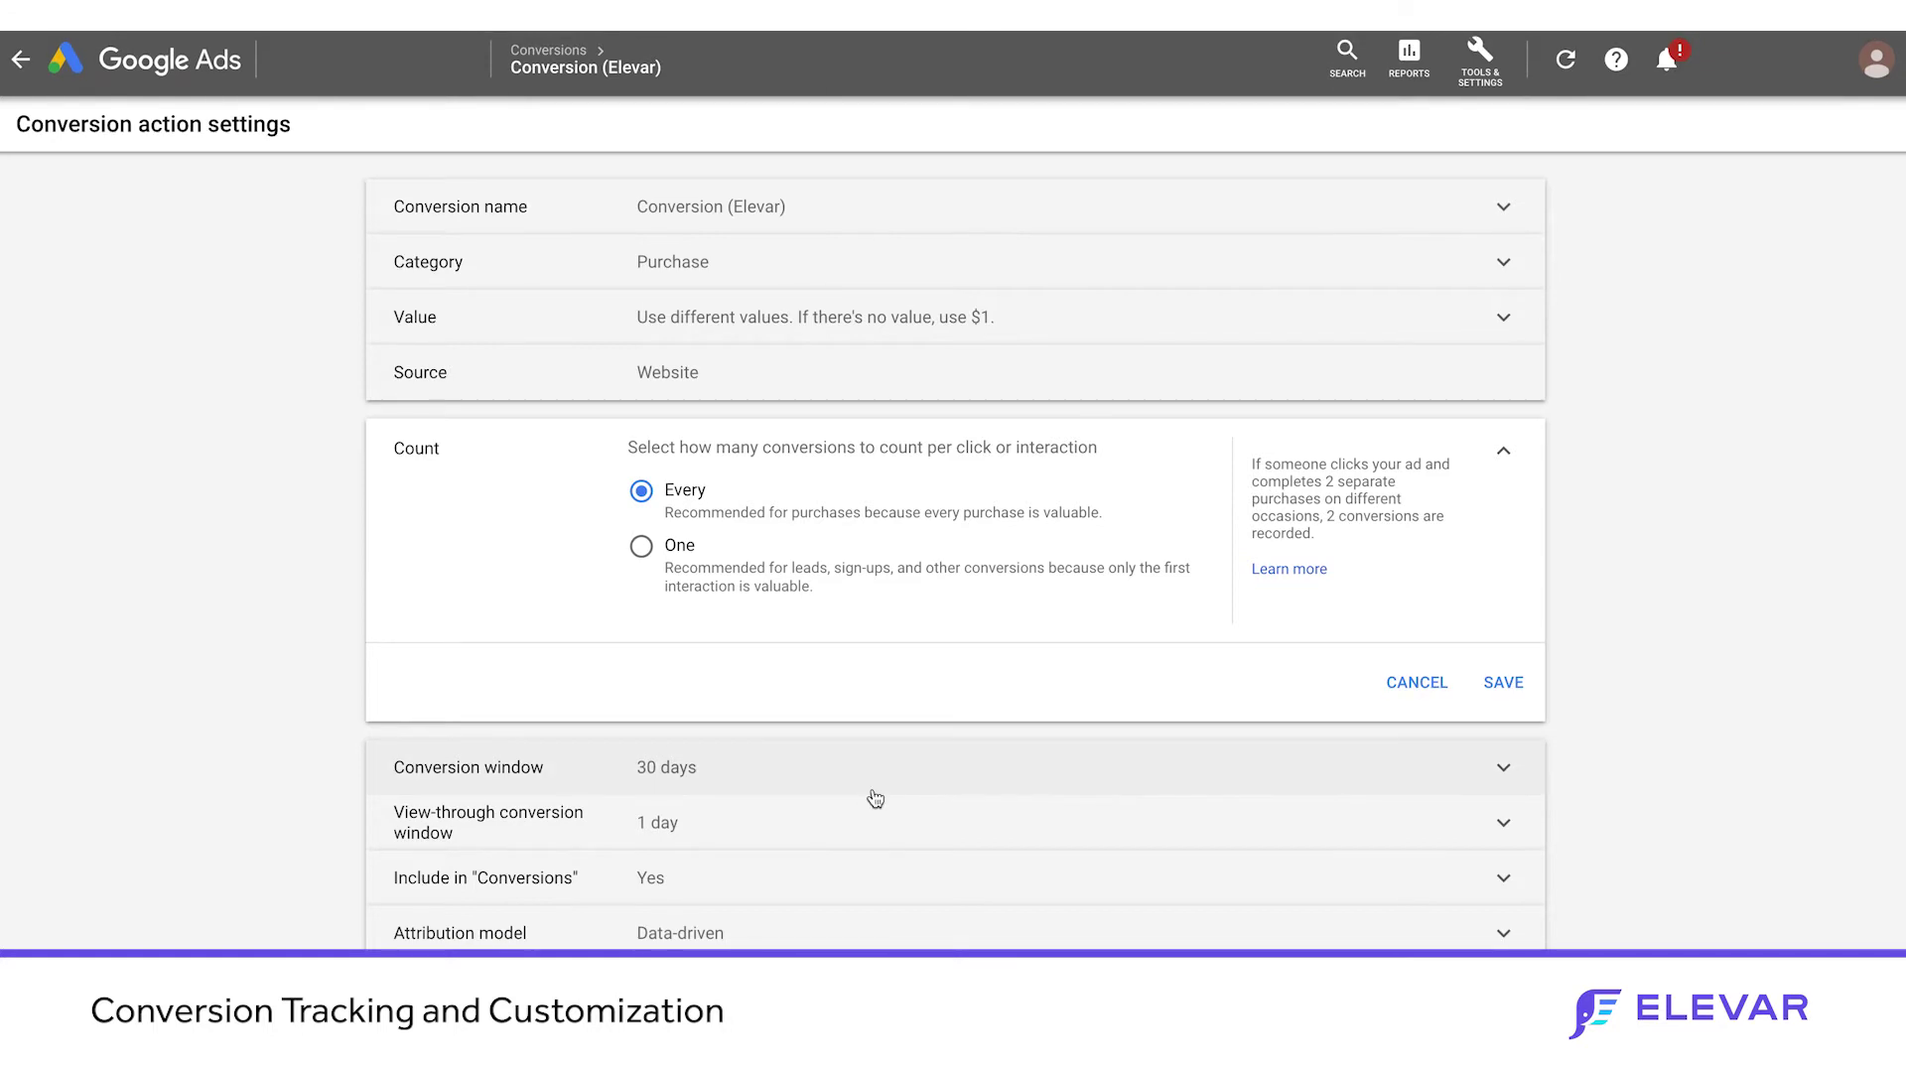
- Review the conversion window, view-through window, inclusion in "Conversions" and the available attribution models for the Elevar conversion action
{"action": "left_click", "coordinate": [881, 782]}
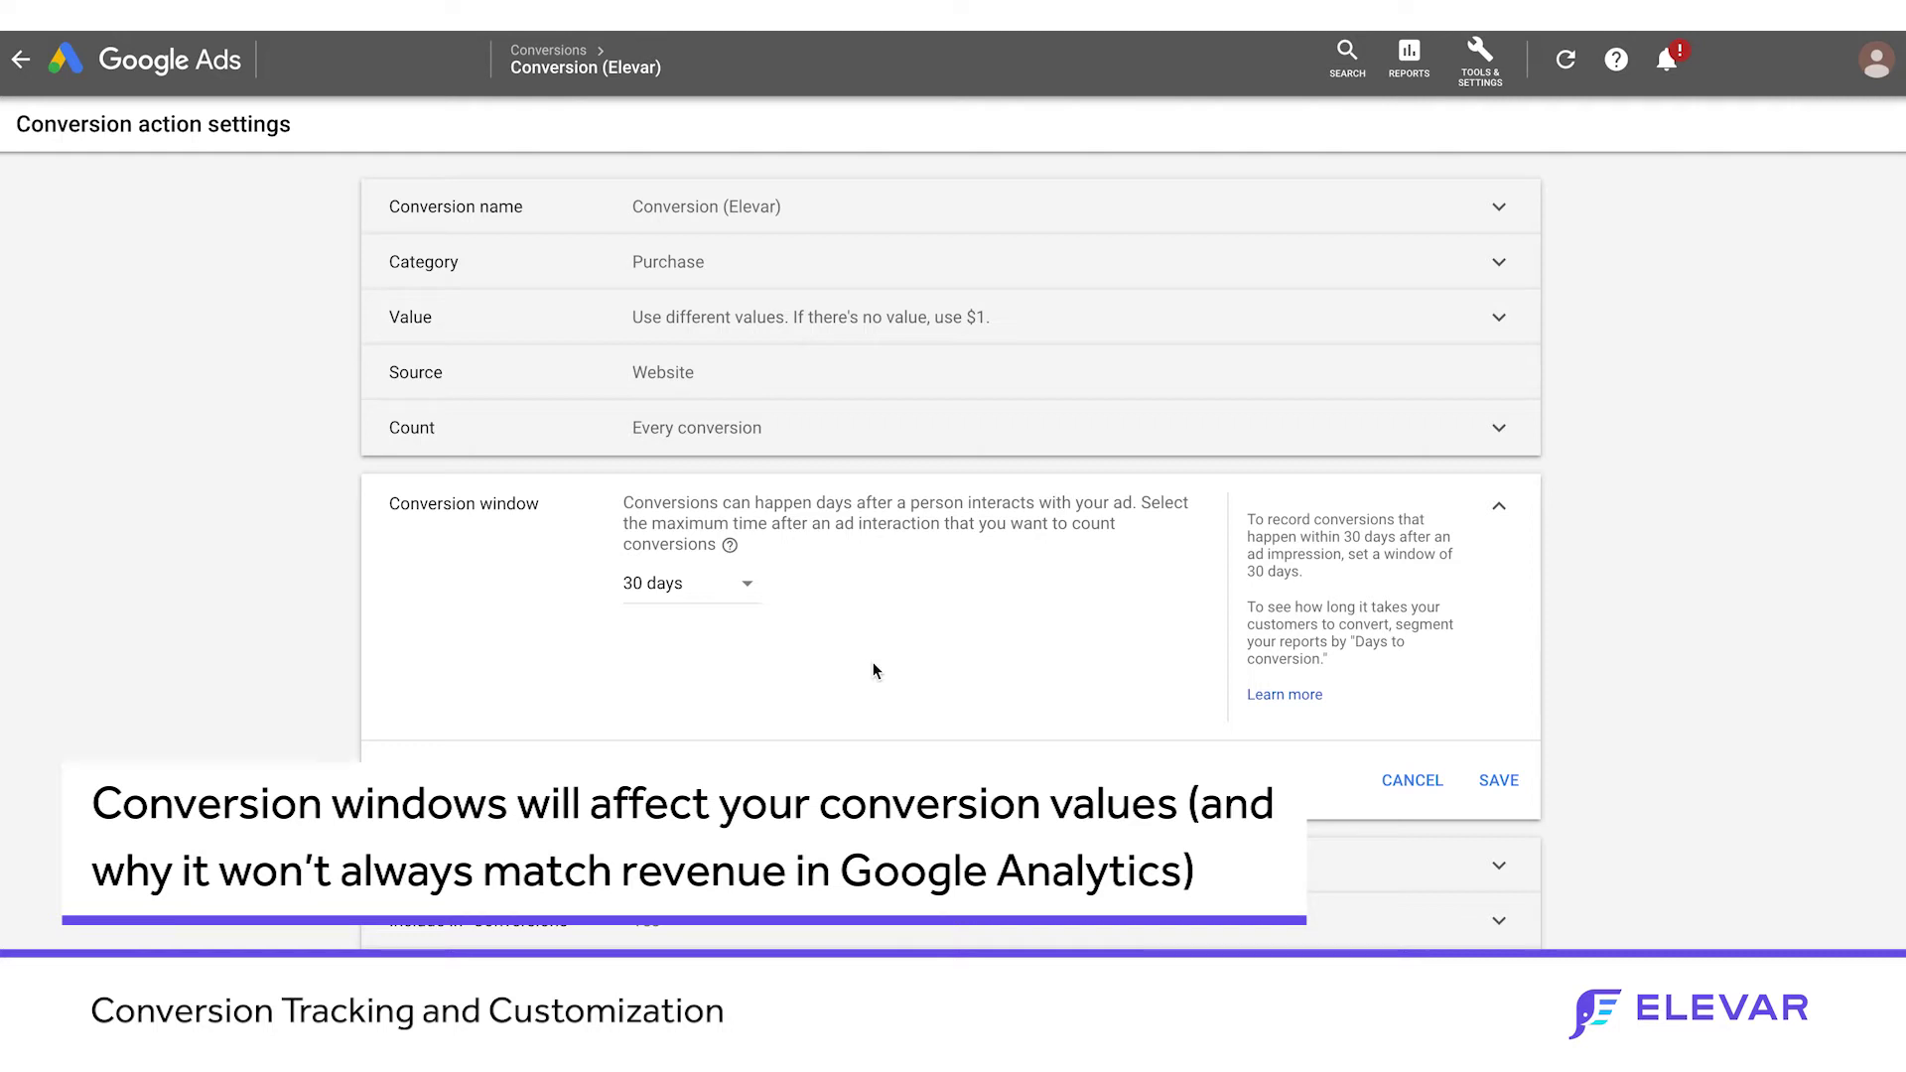
{"action": "left_click", "coordinate": [757, 873]}
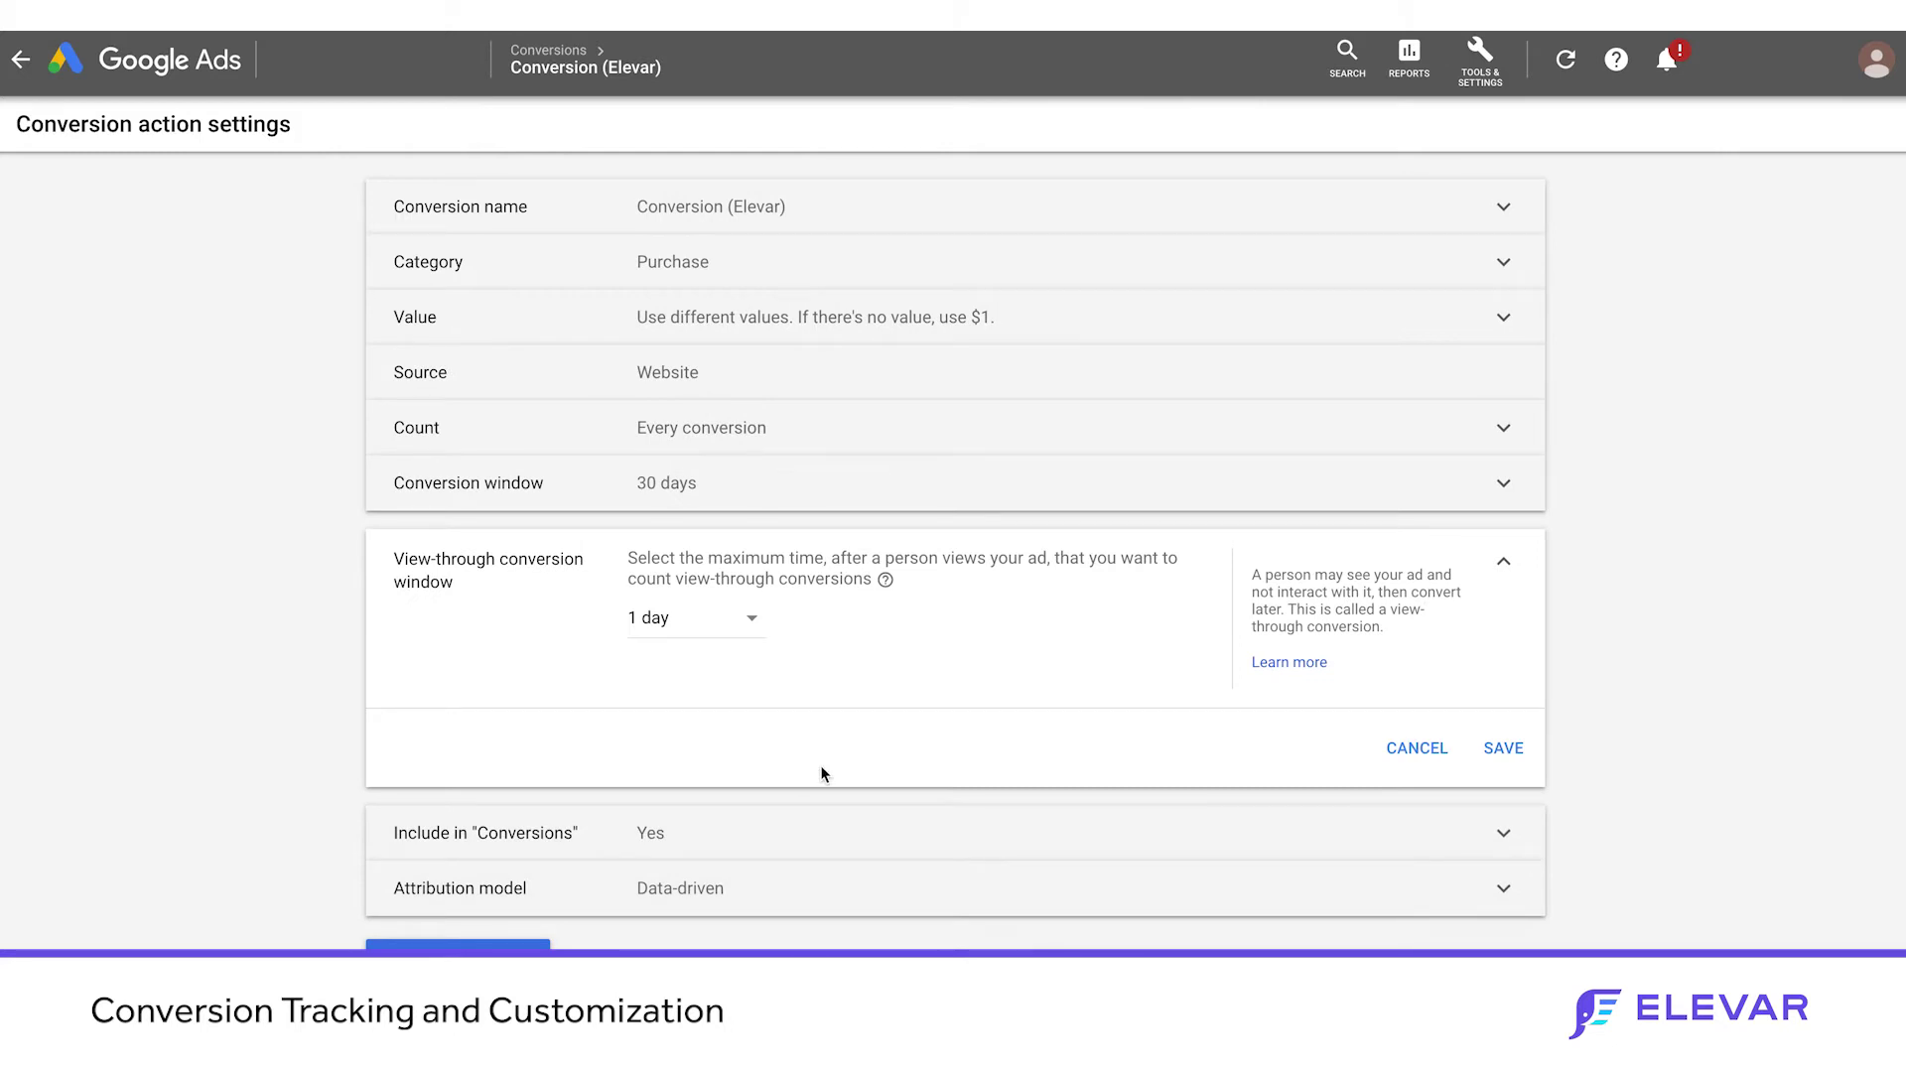
{"action": "left_click", "coordinate": [782, 832]}
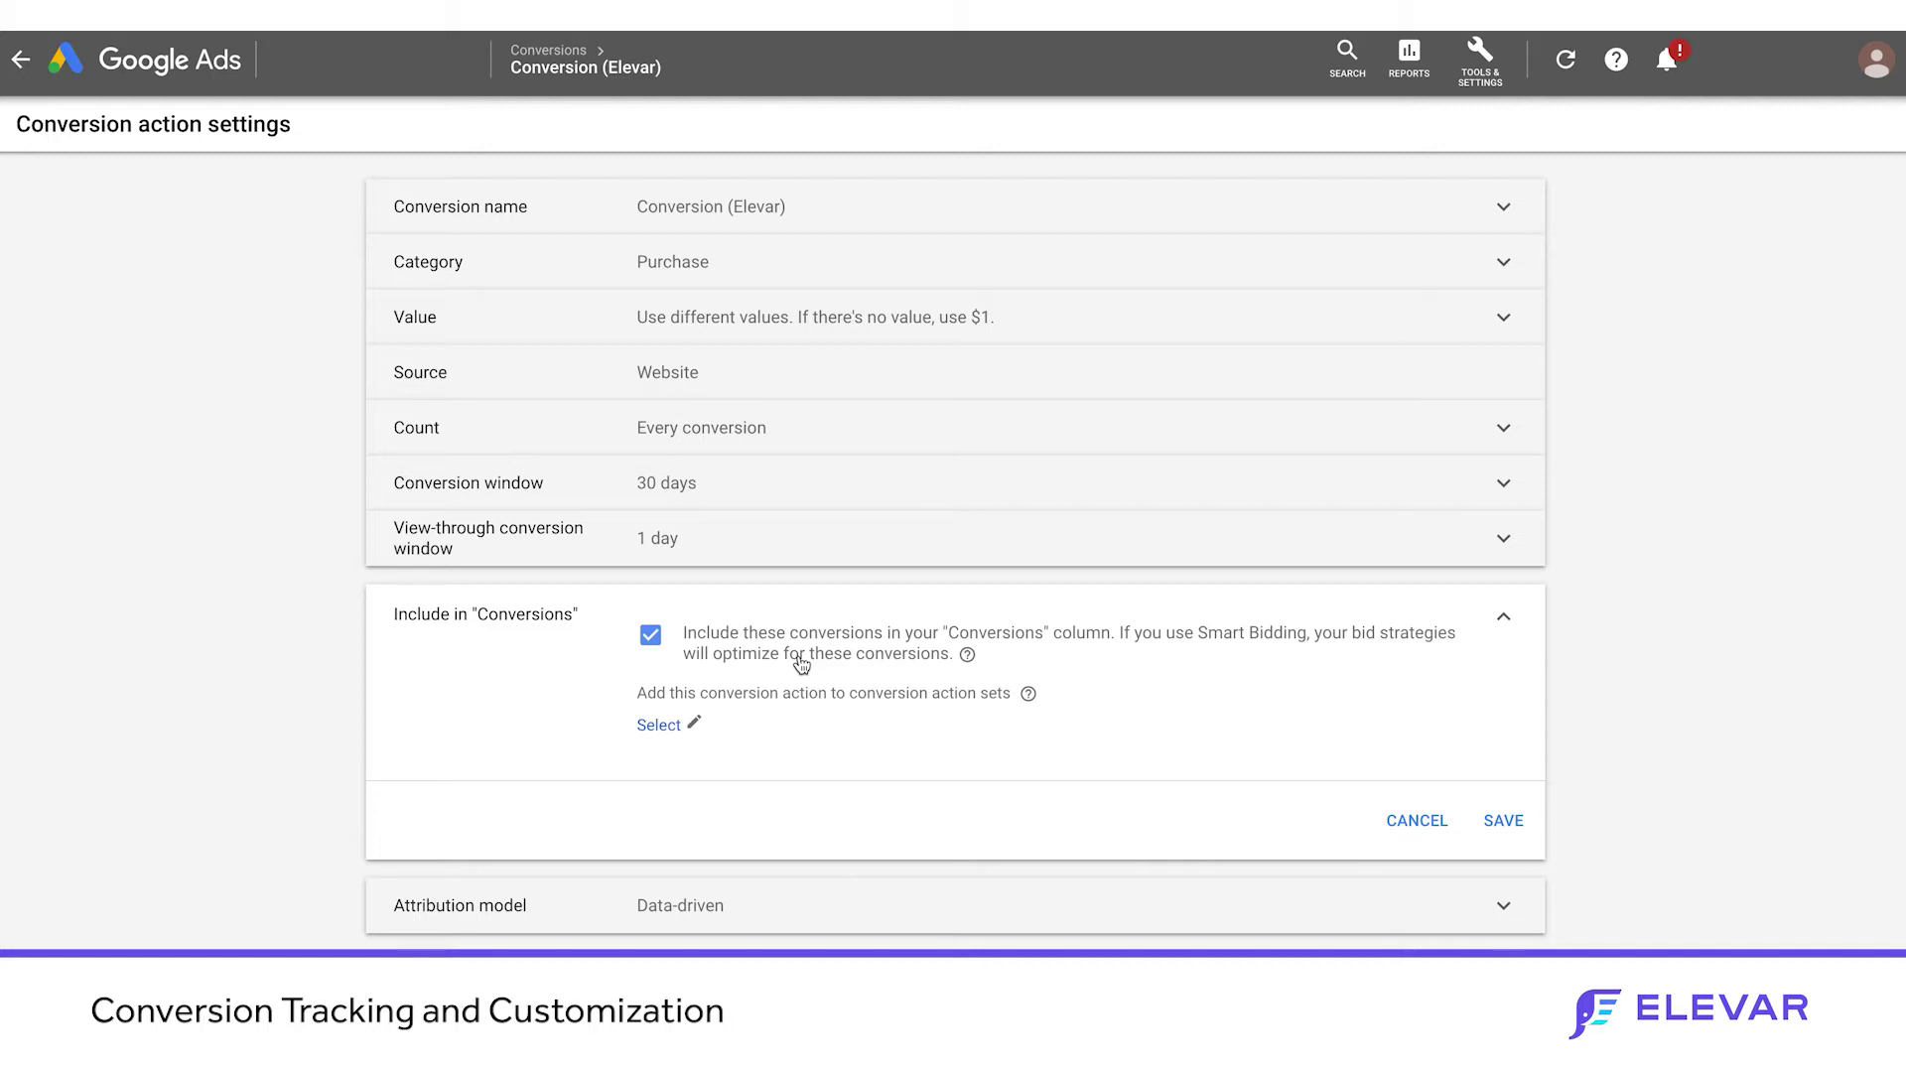
{"action": "left_click", "coordinate": [800, 906]}
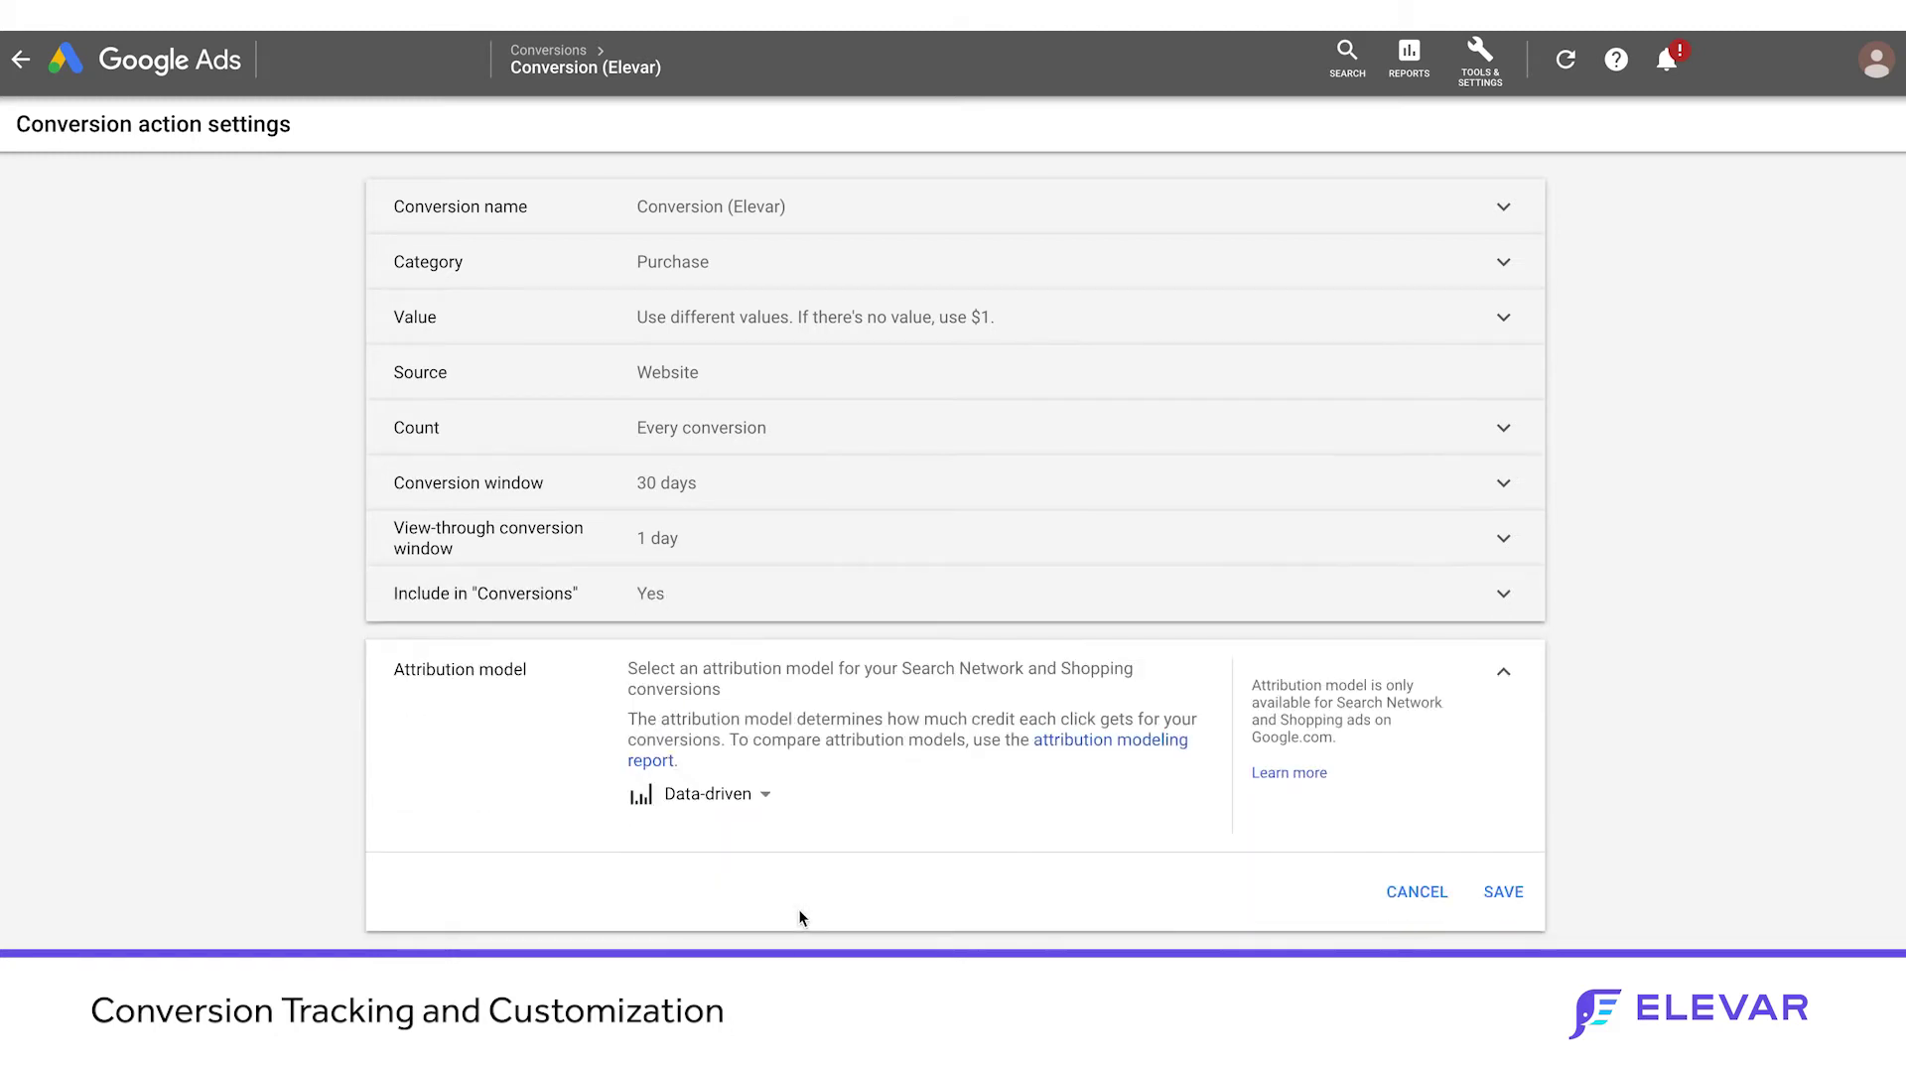
{"action": "left_click", "coordinate": [748, 804]}
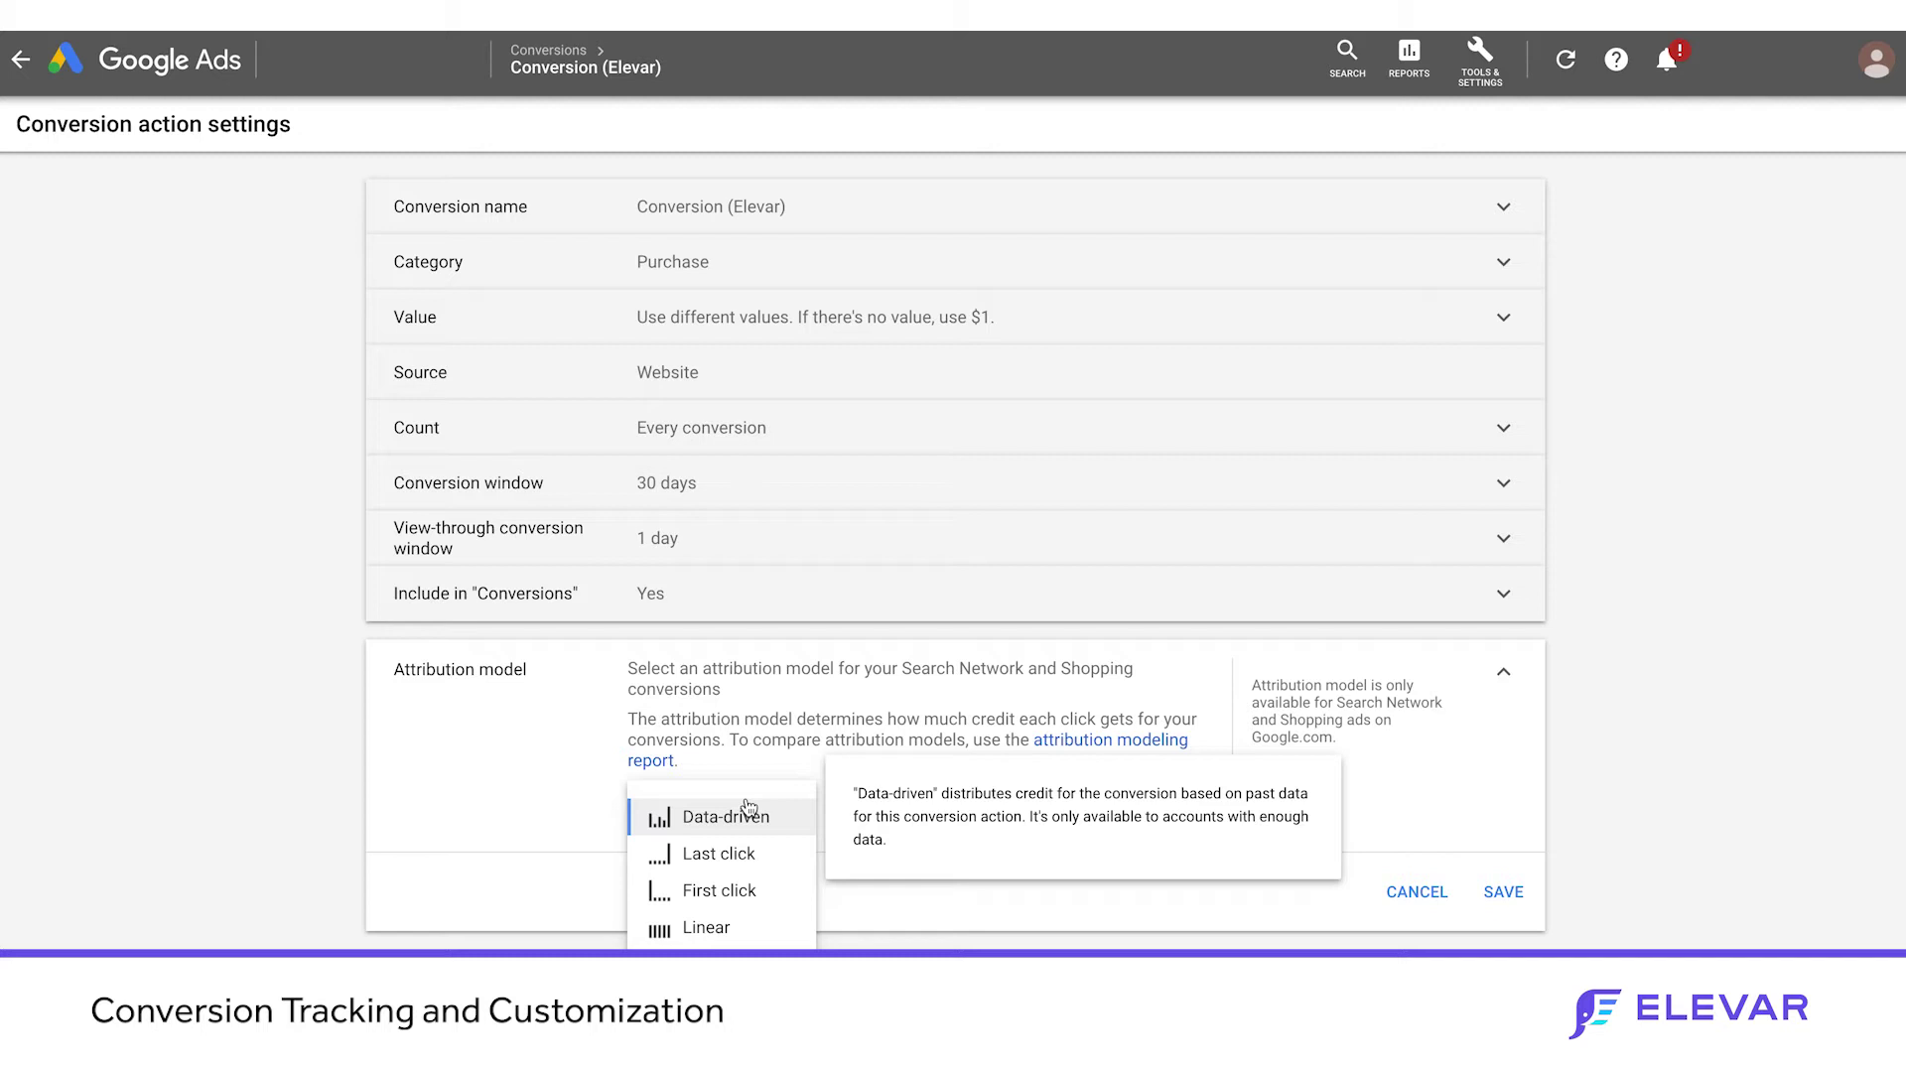
{"action": "left_click", "coordinate": [704, 658]}
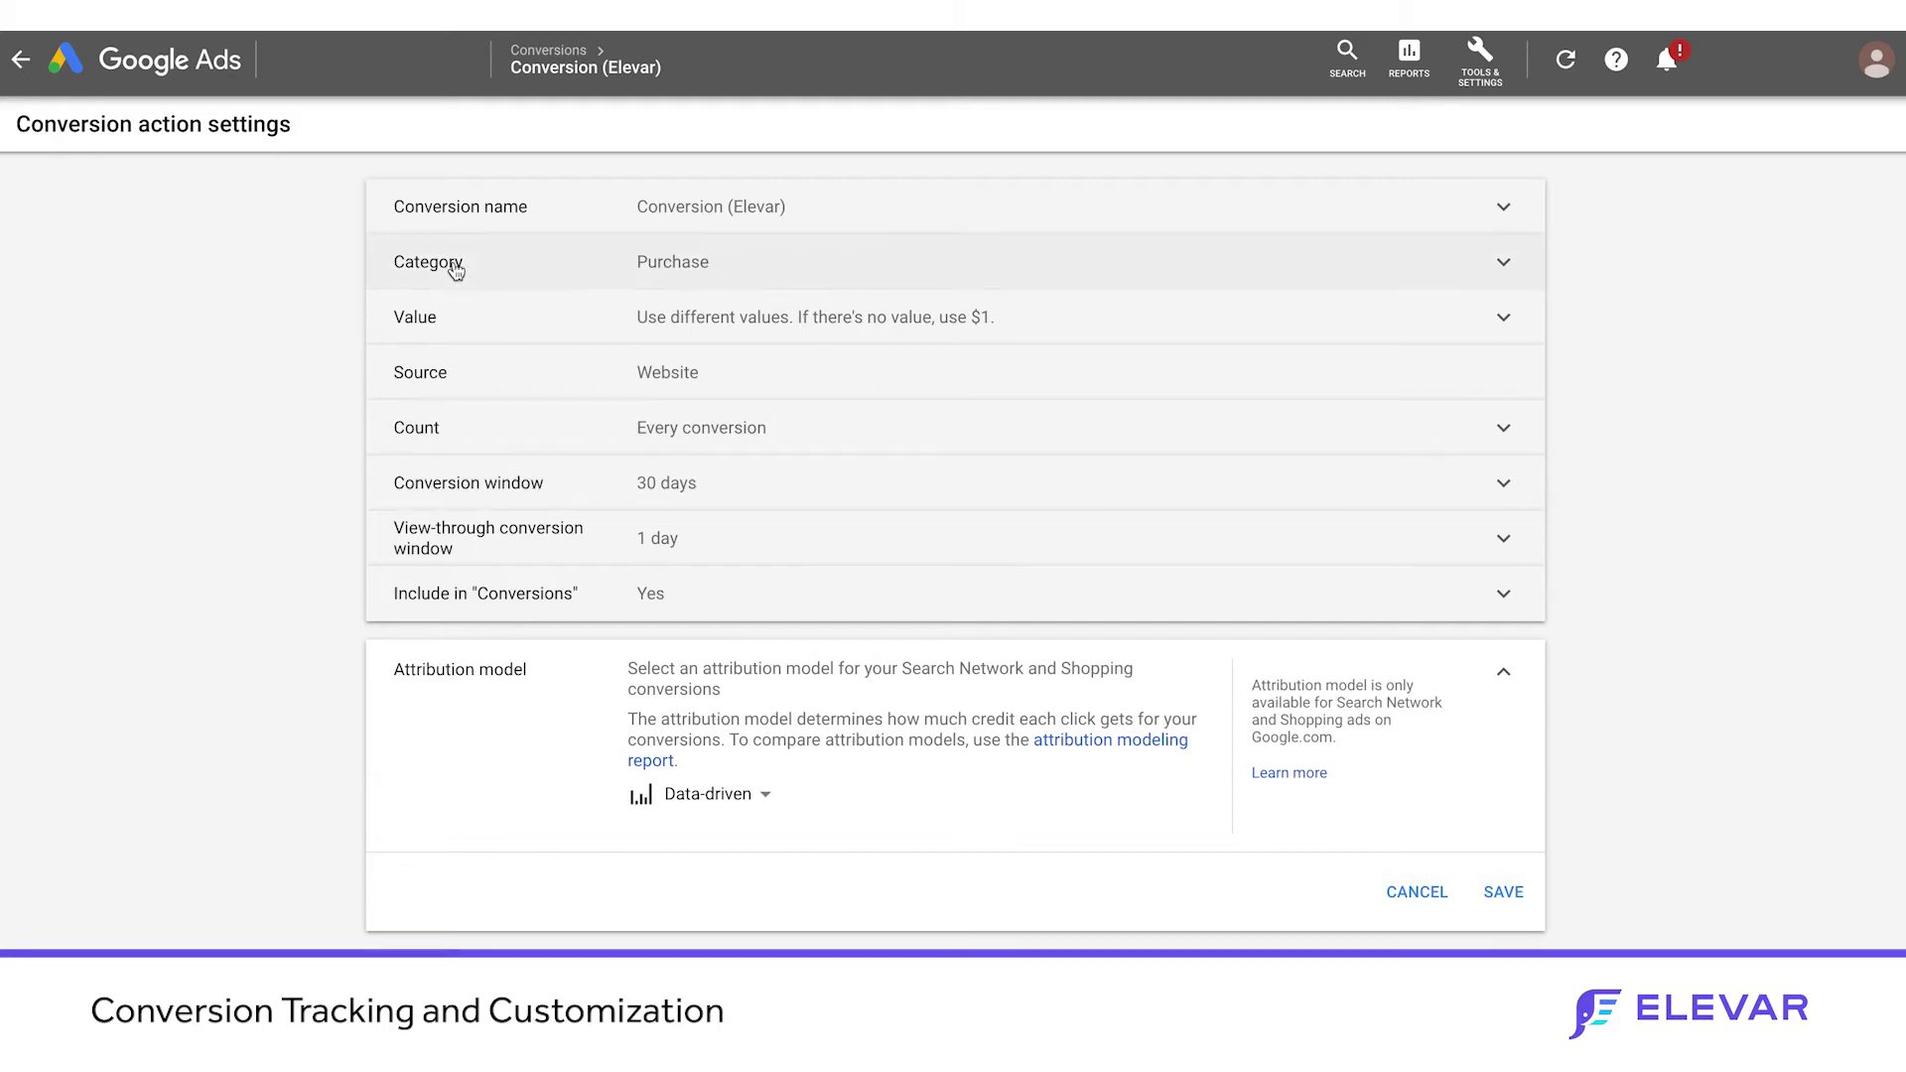
- Return to the all-campaigns overview and chart Clicks together with Conversions
{"action": "mouse_move", "coordinate": [318, 86]}
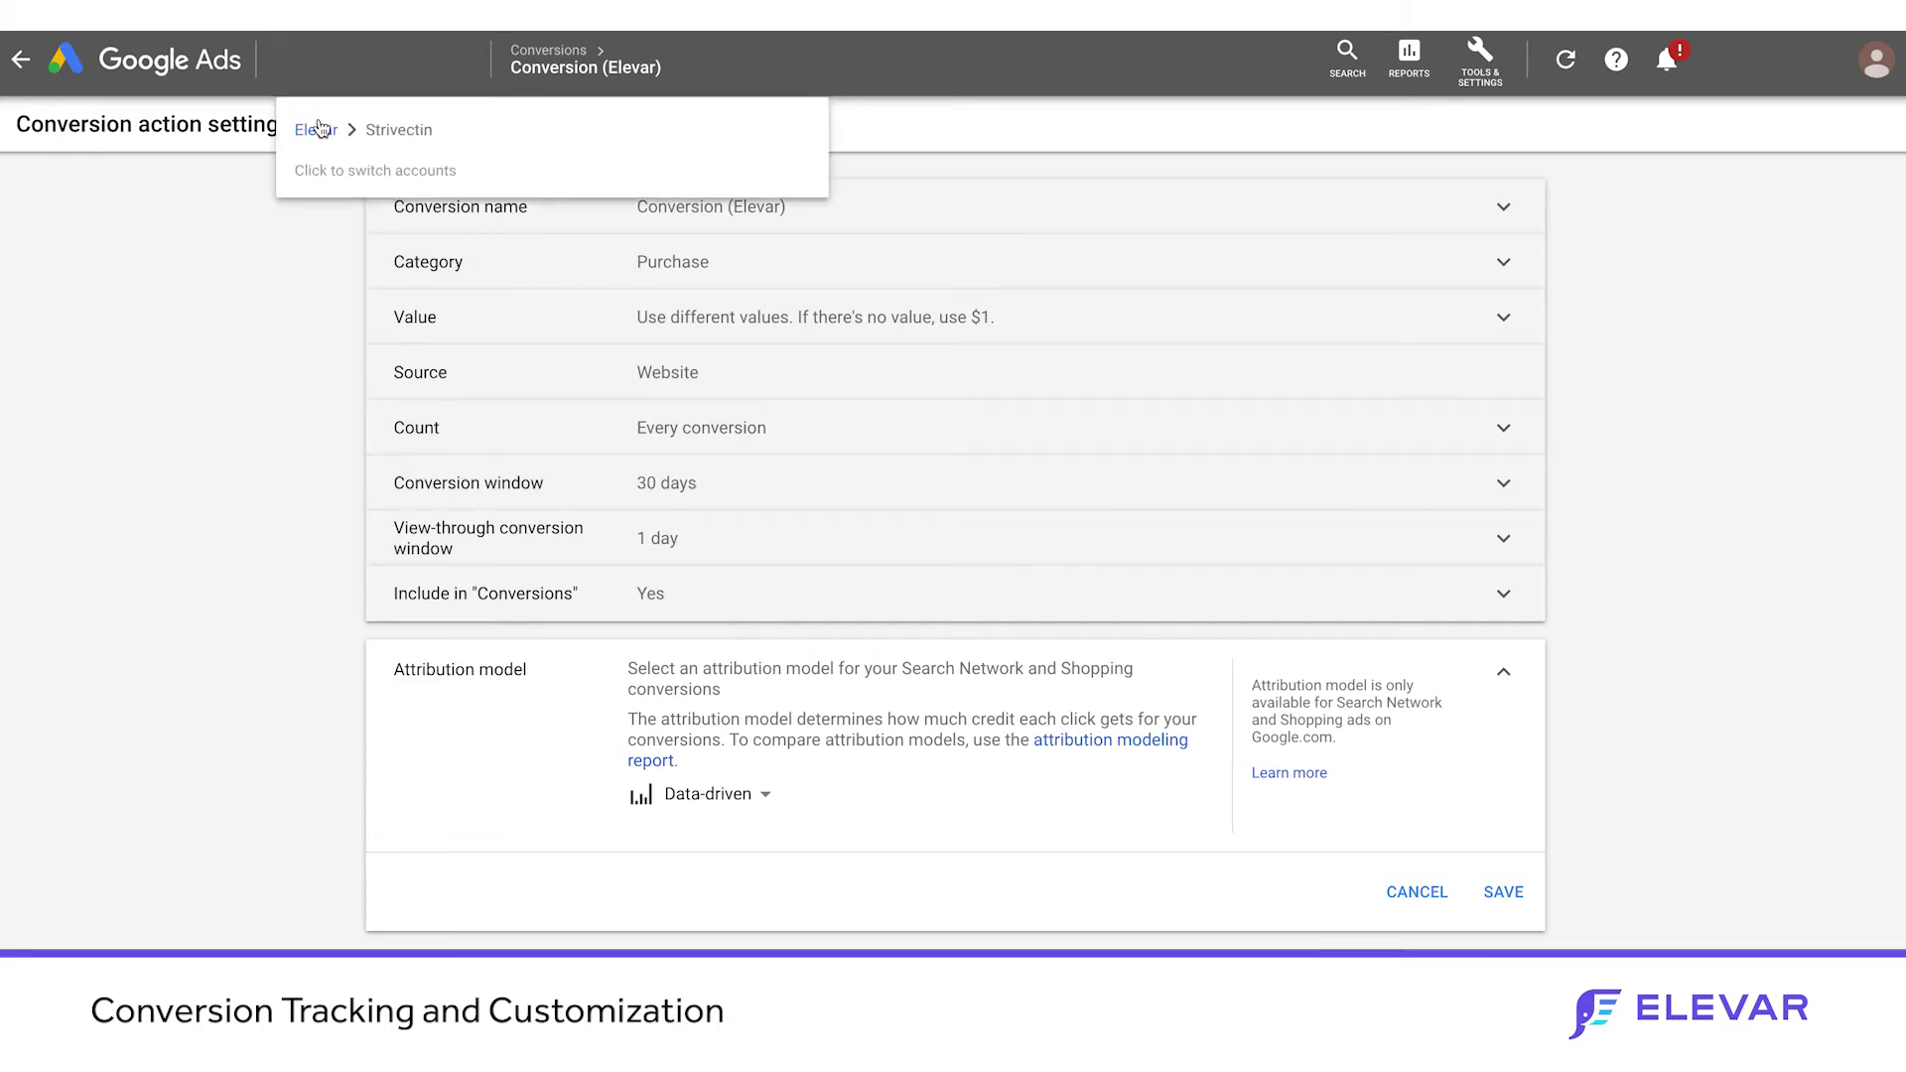
{"action": "left_click", "coordinate": [49, 66]}
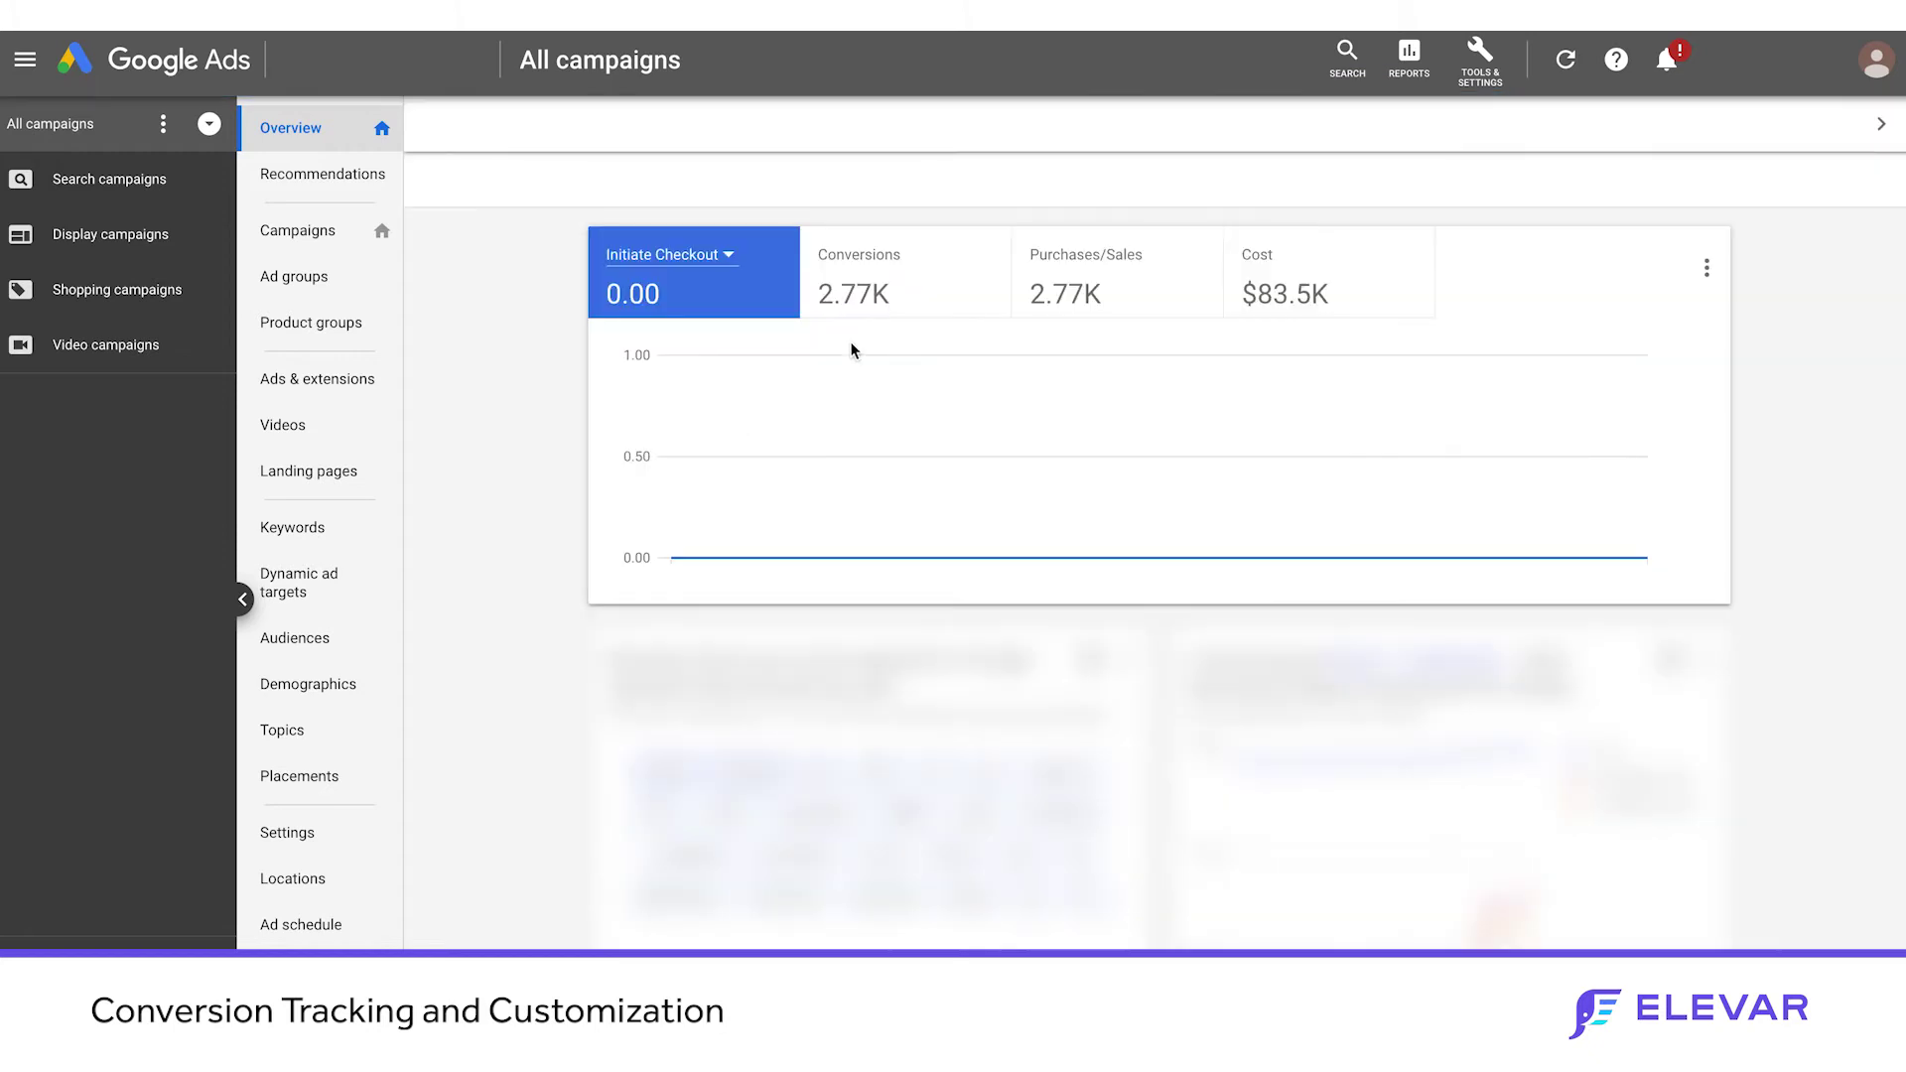
{"action": "left_click", "coordinate": [729, 260]}
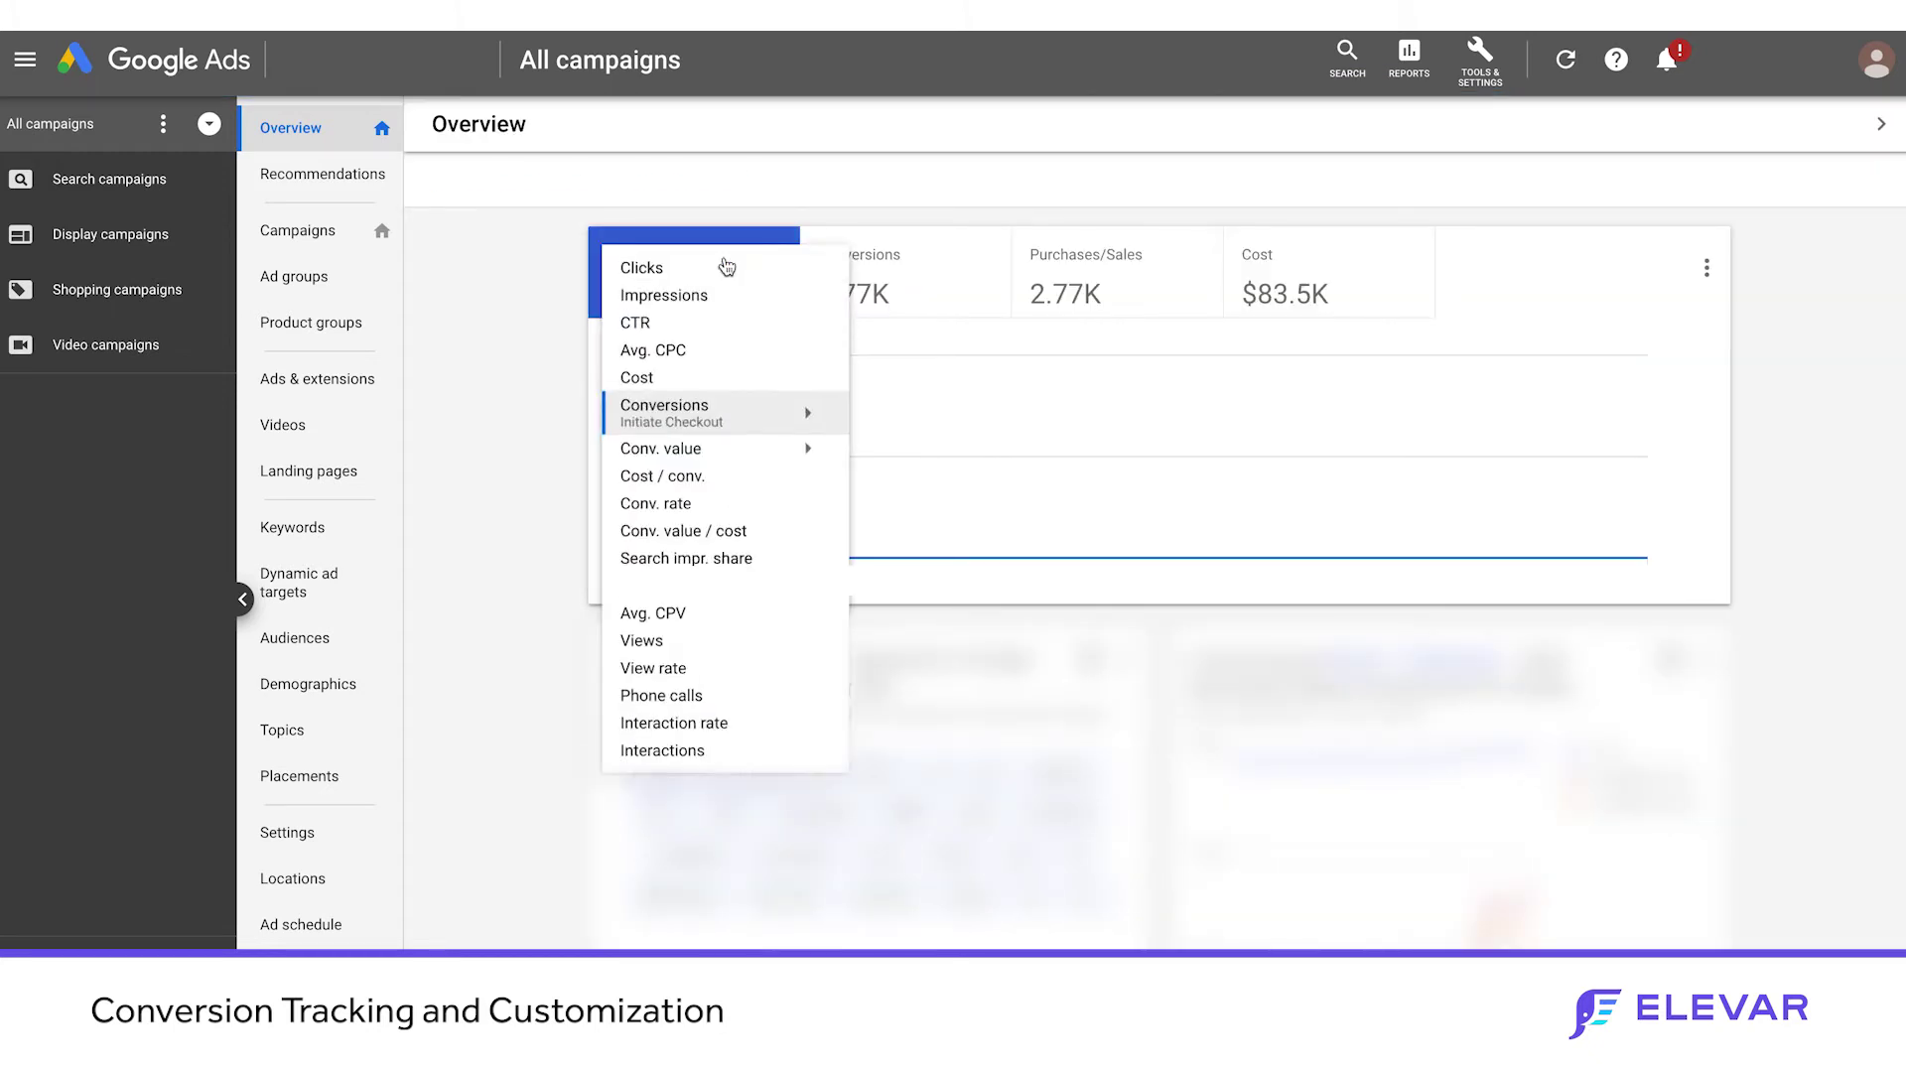
{"action": "left_click", "coordinate": [713, 266]}
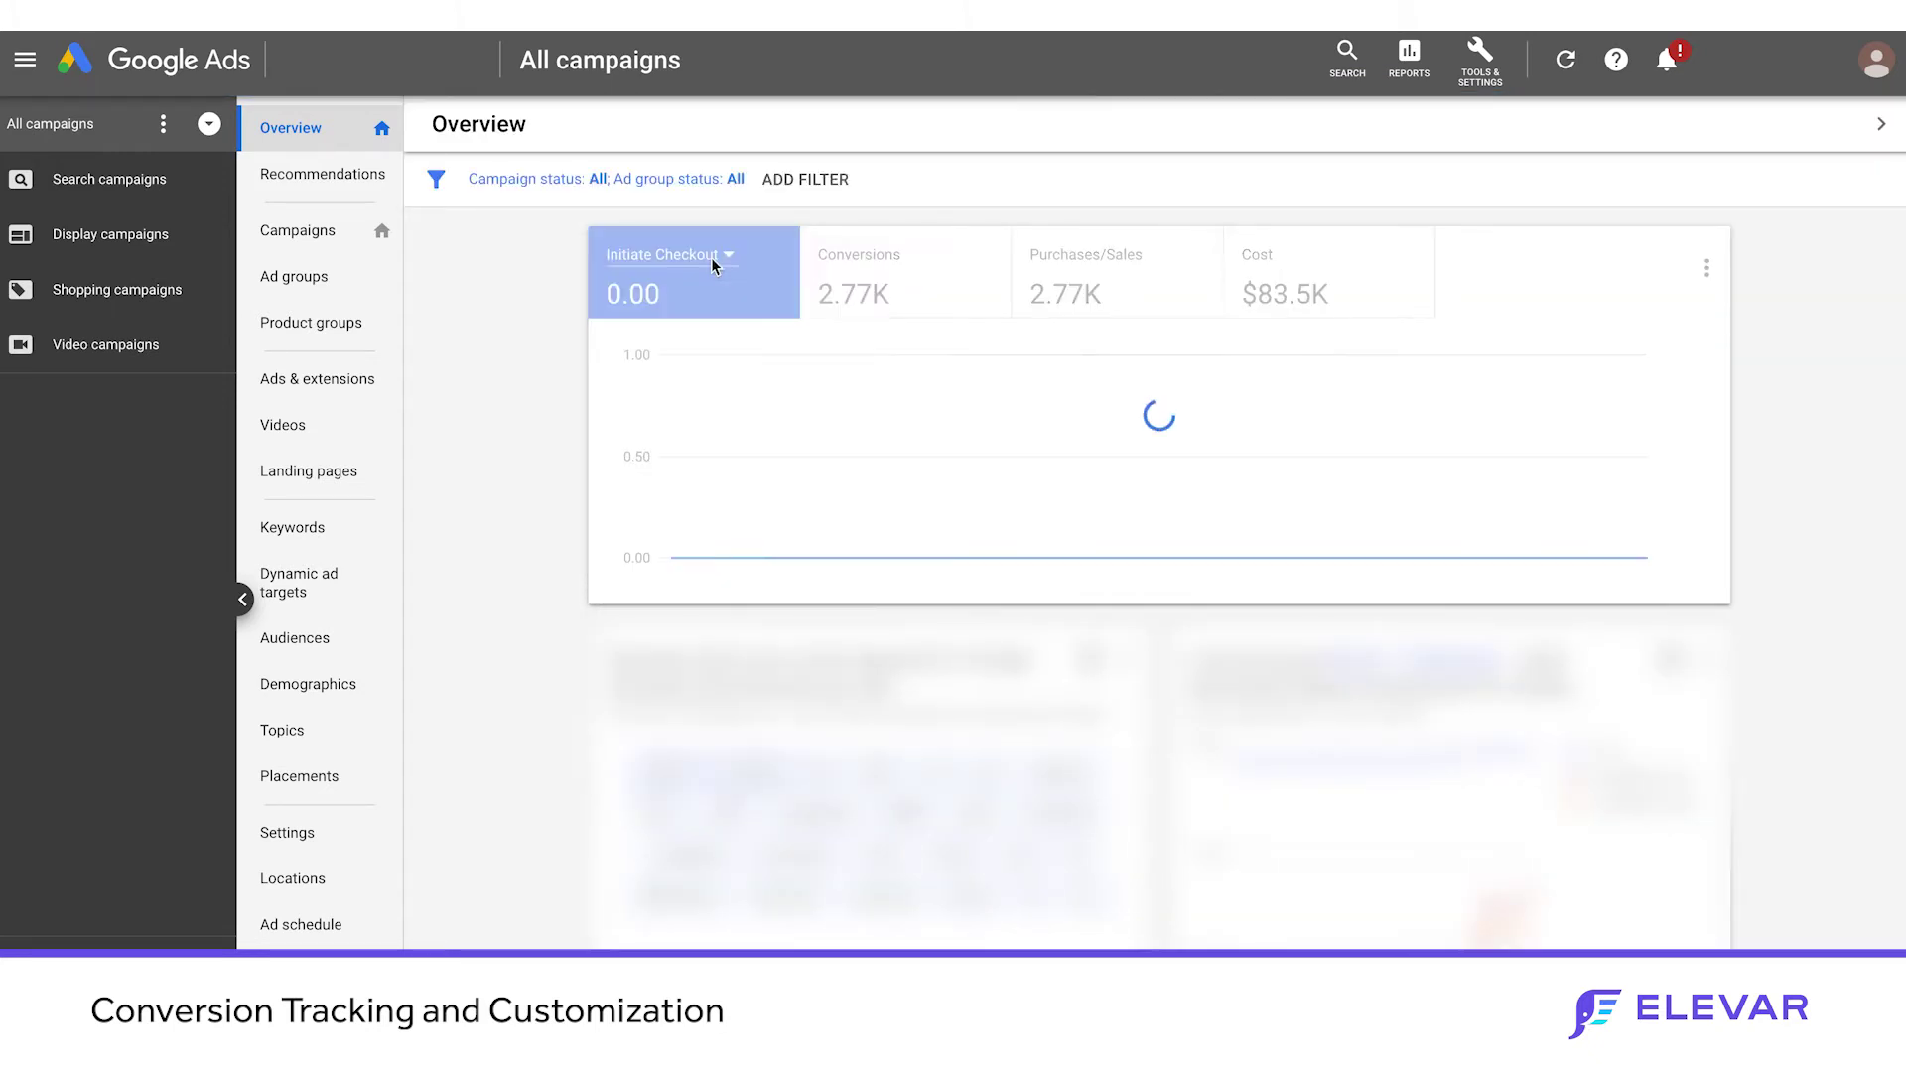
{"action": "left_click", "coordinate": [883, 281]}
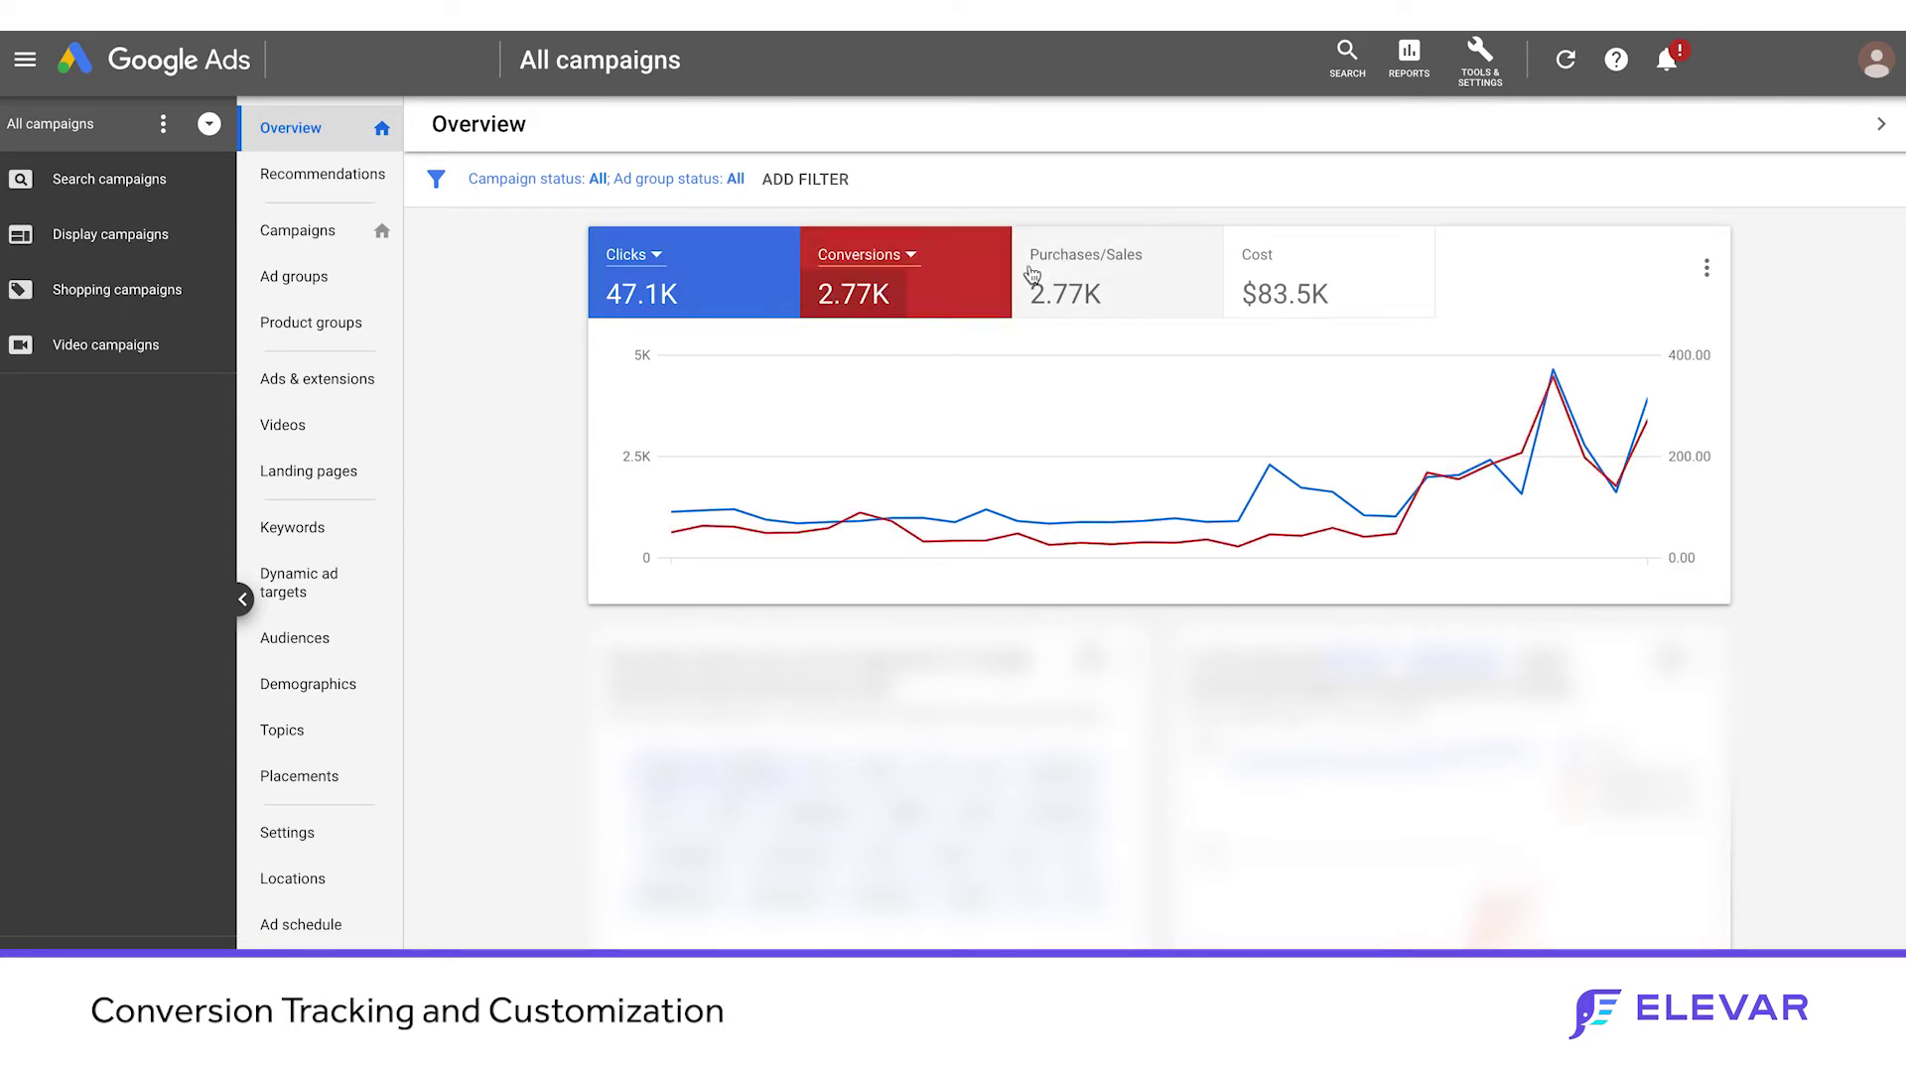
{"action": "left_click", "coordinate": [1276, 288]}
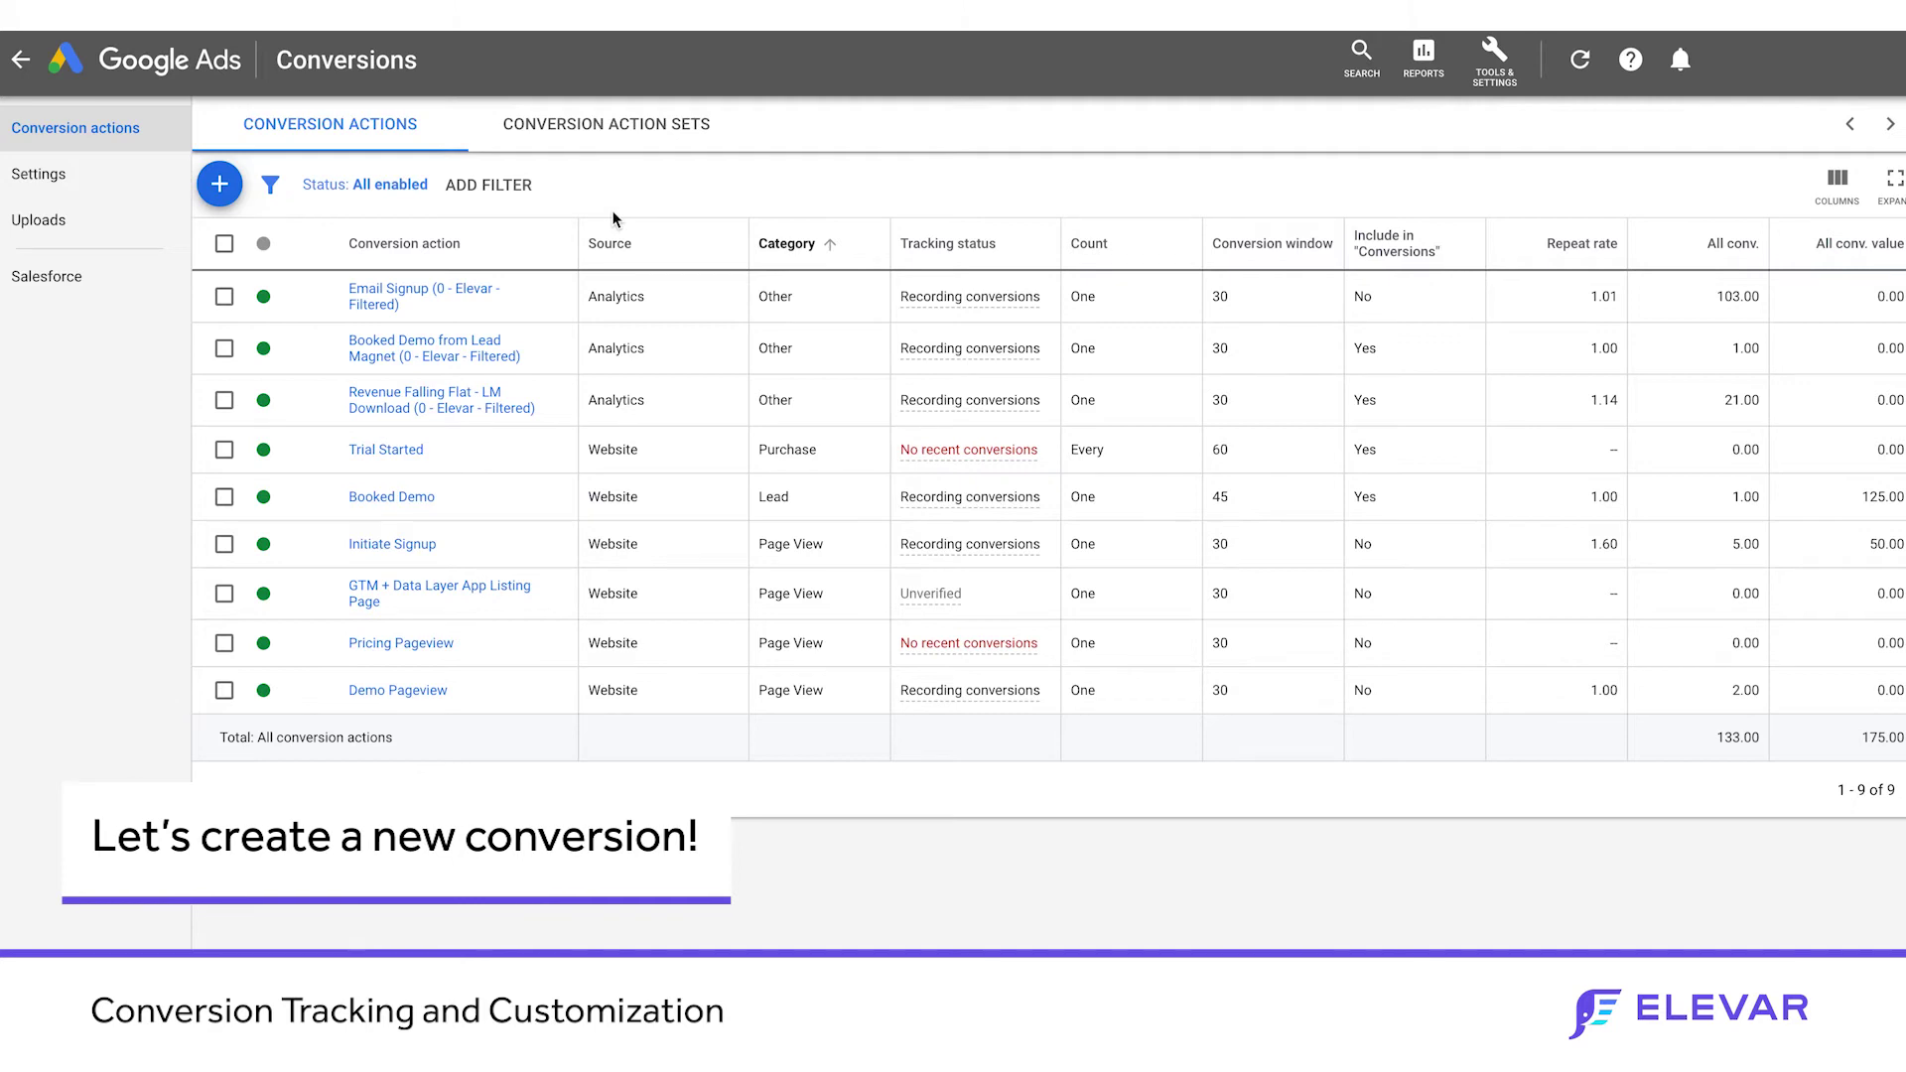
- Review the goals and transactions that can be imported from Google Analytics as a new conversion action, and cancel the import
{"action": "left_click", "coordinate": [229, 197]}
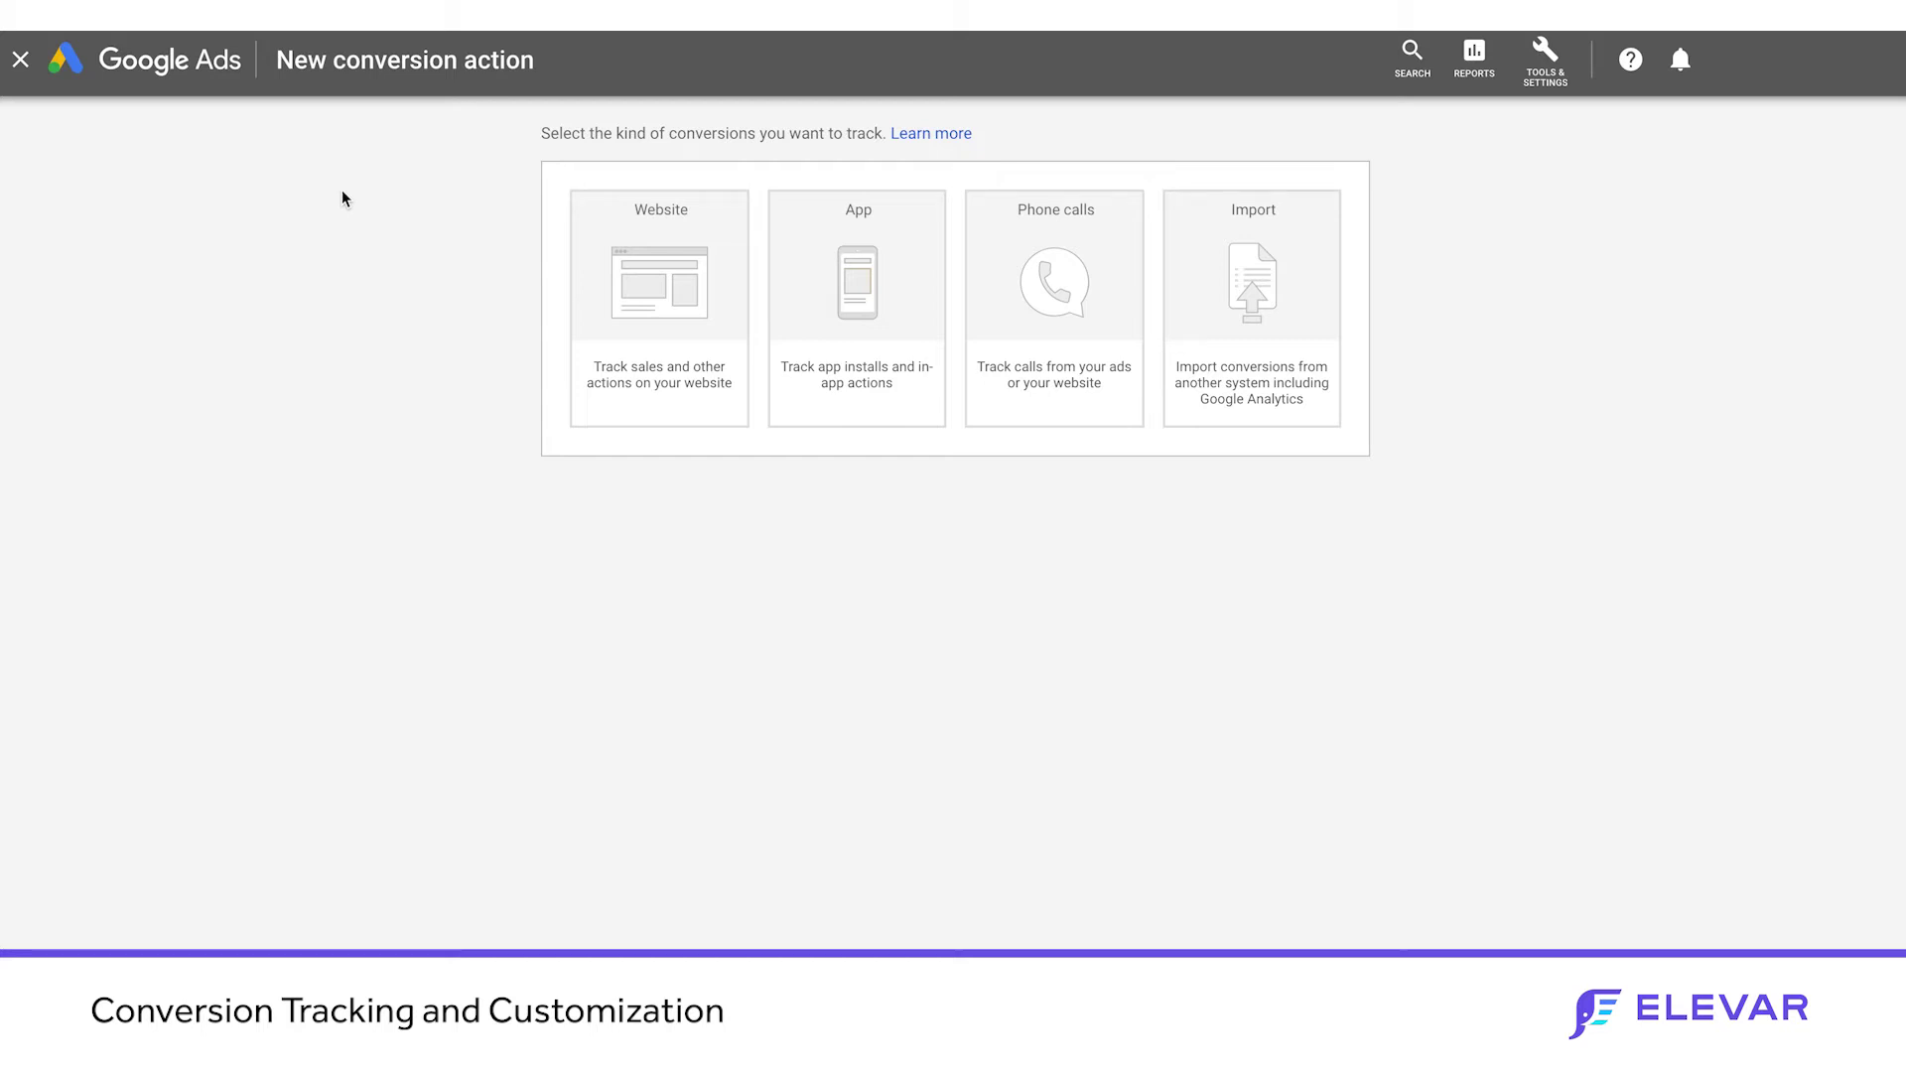
{"action": "left_click", "coordinate": [1293, 287]}
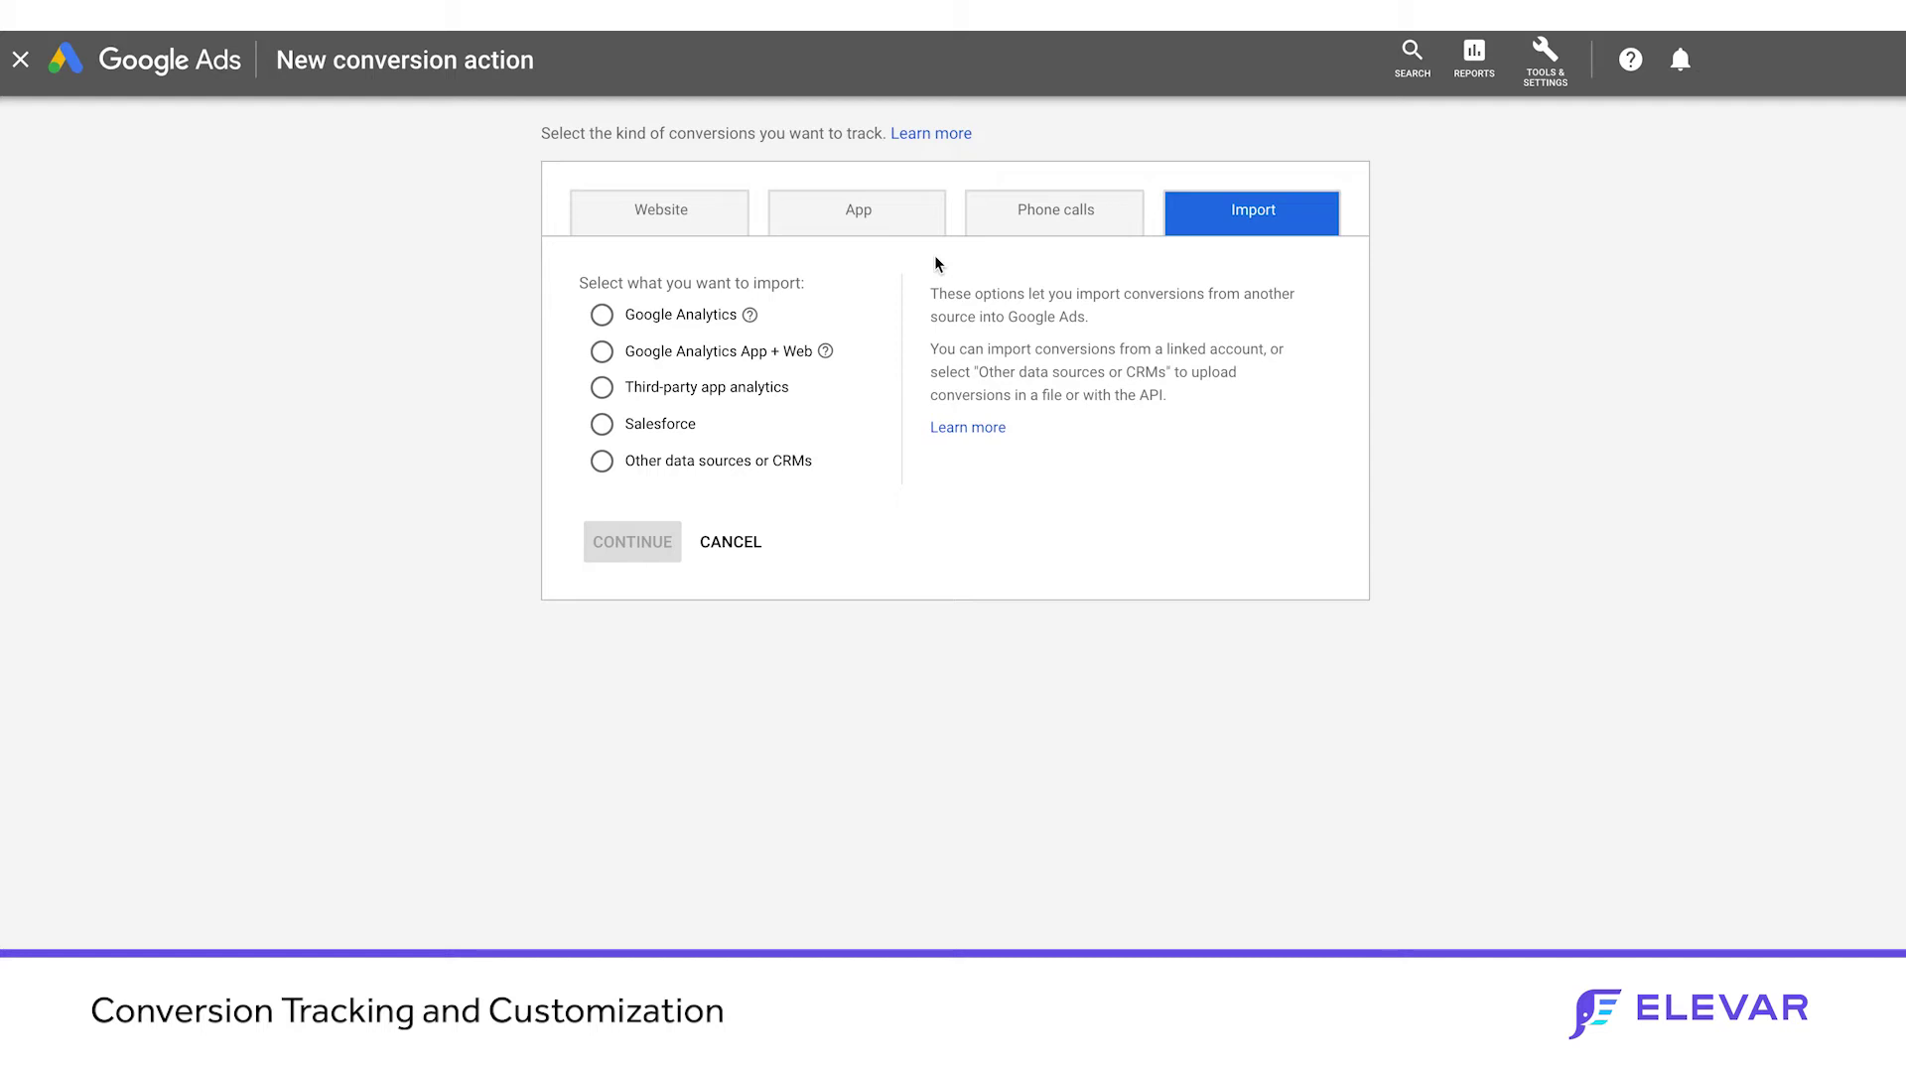
{"action": "left_click", "coordinate": [604, 317]}
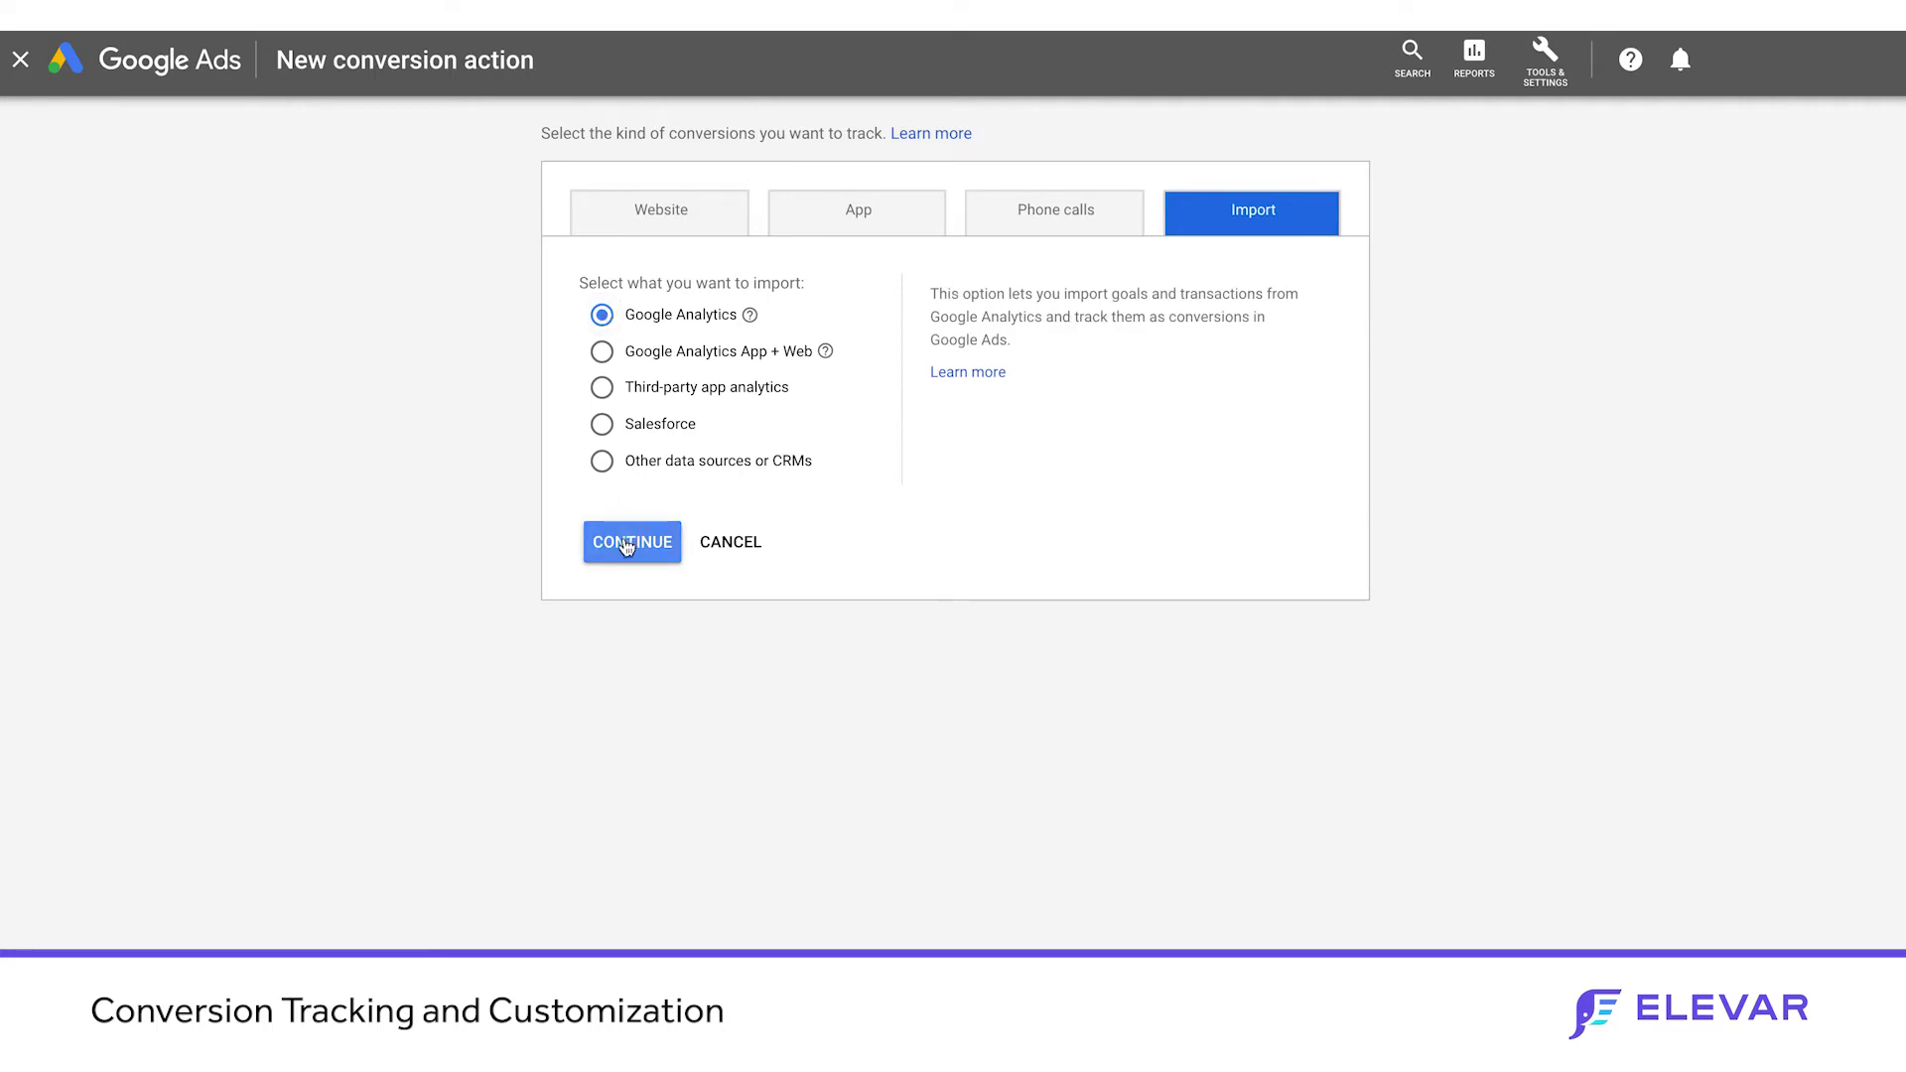
{"action": "left_click", "coordinate": [627, 544]}
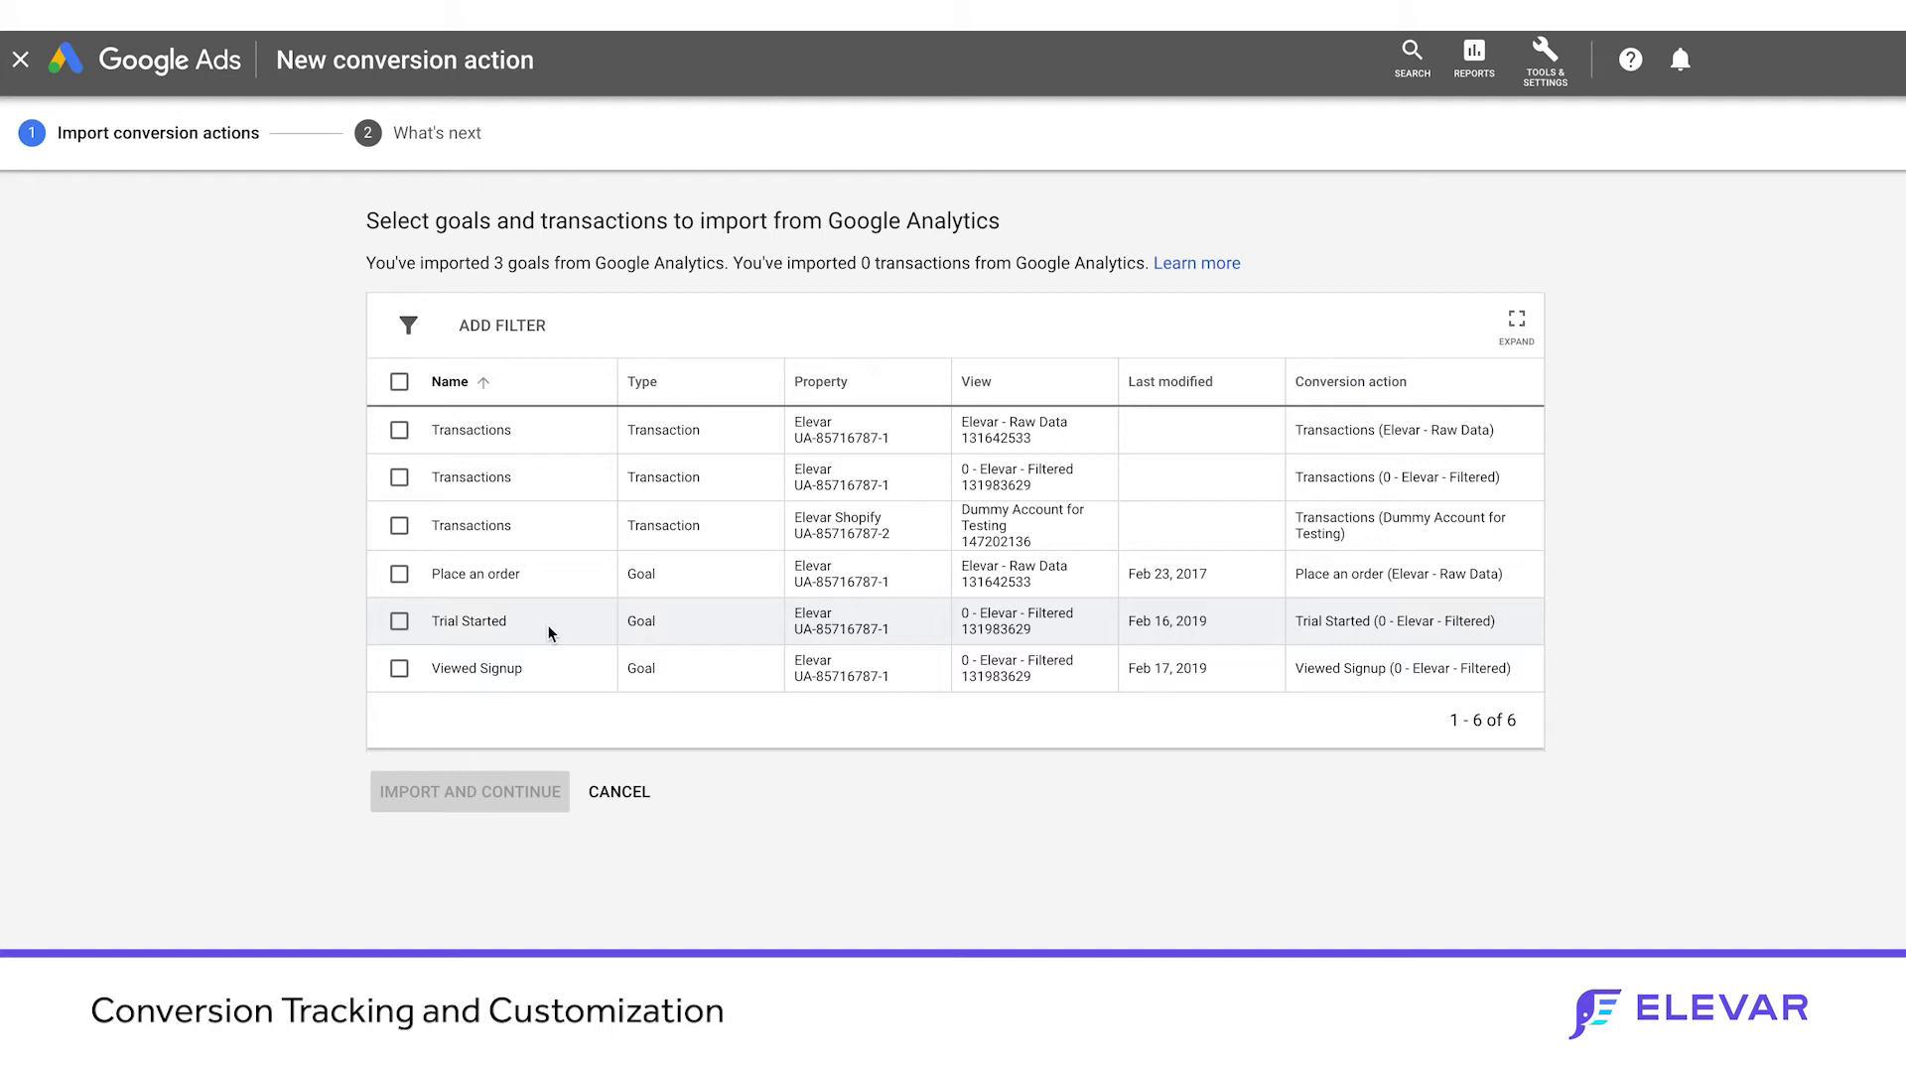
{"action": "left_click", "coordinate": [623, 800]}
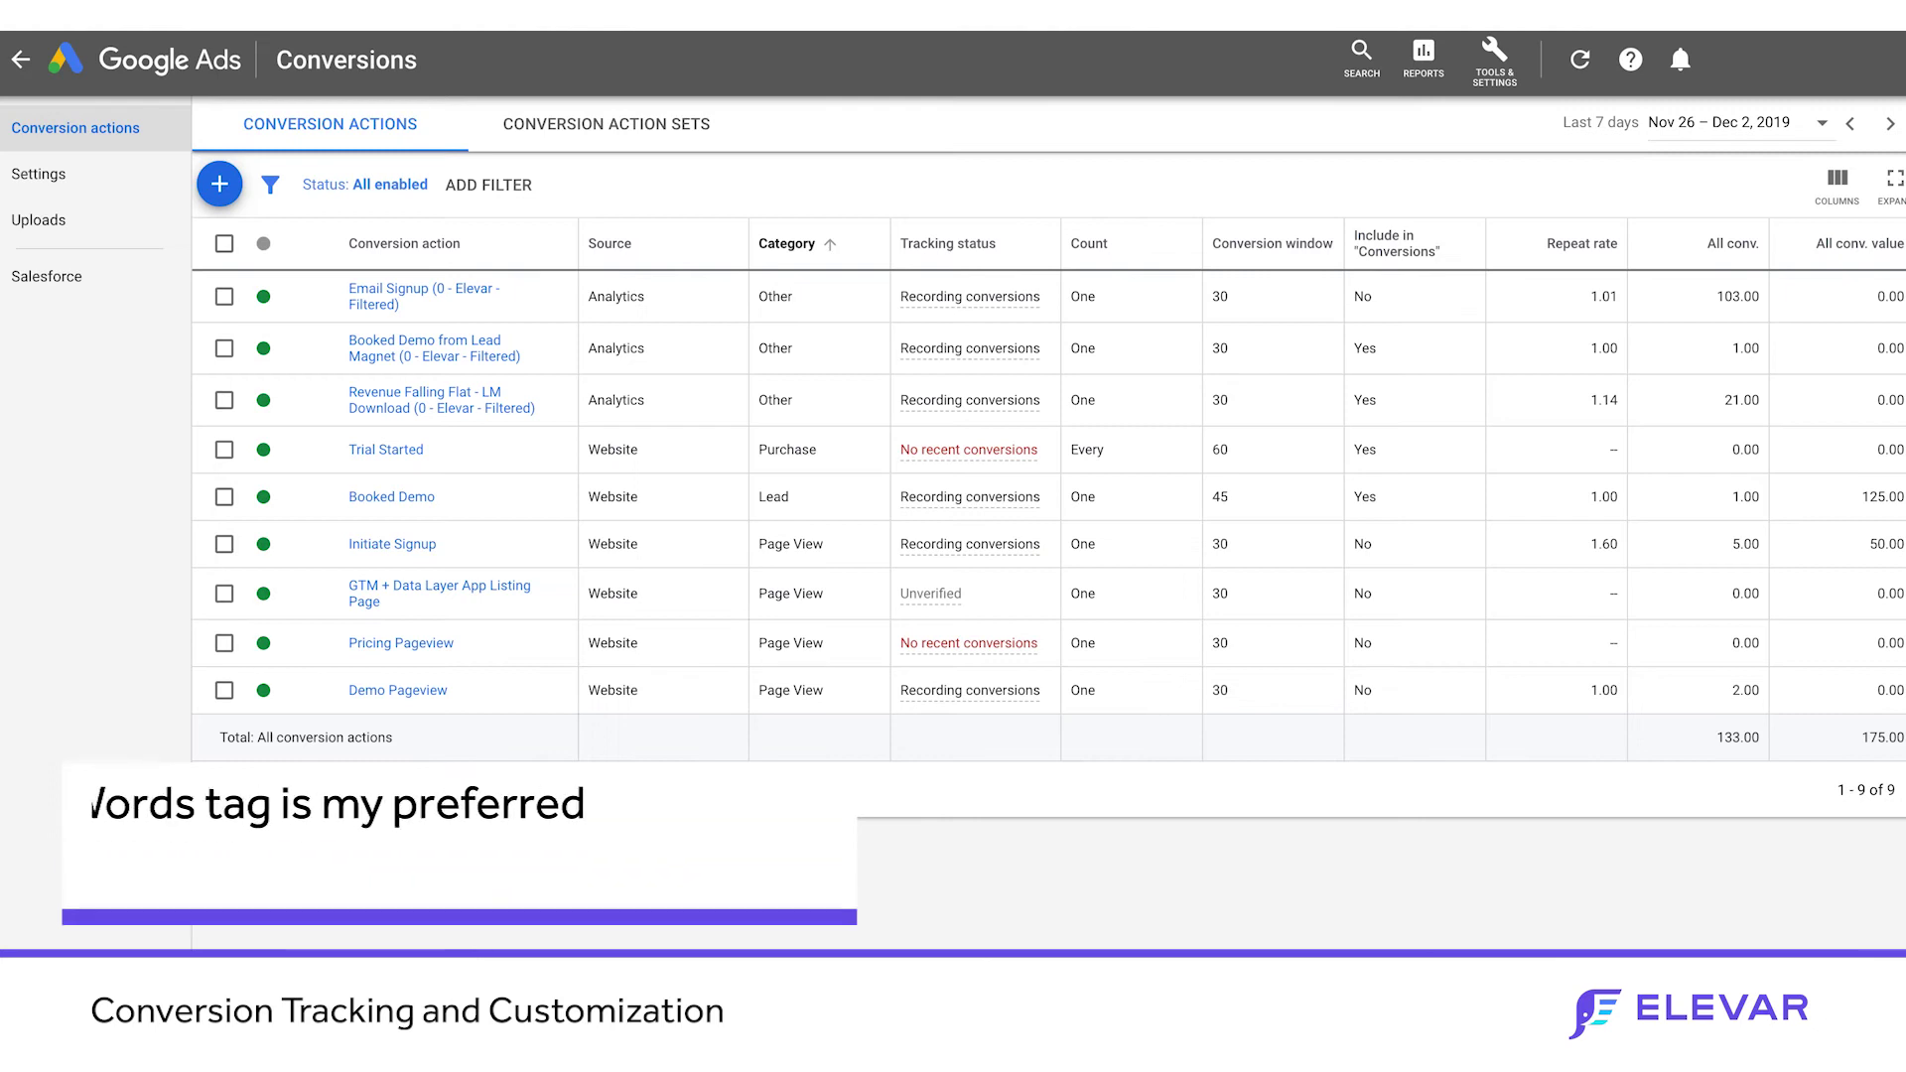
- Start a new website conversion action with the category Purchase and name it "test"
{"action": "left_click", "coordinate": [219, 188]}
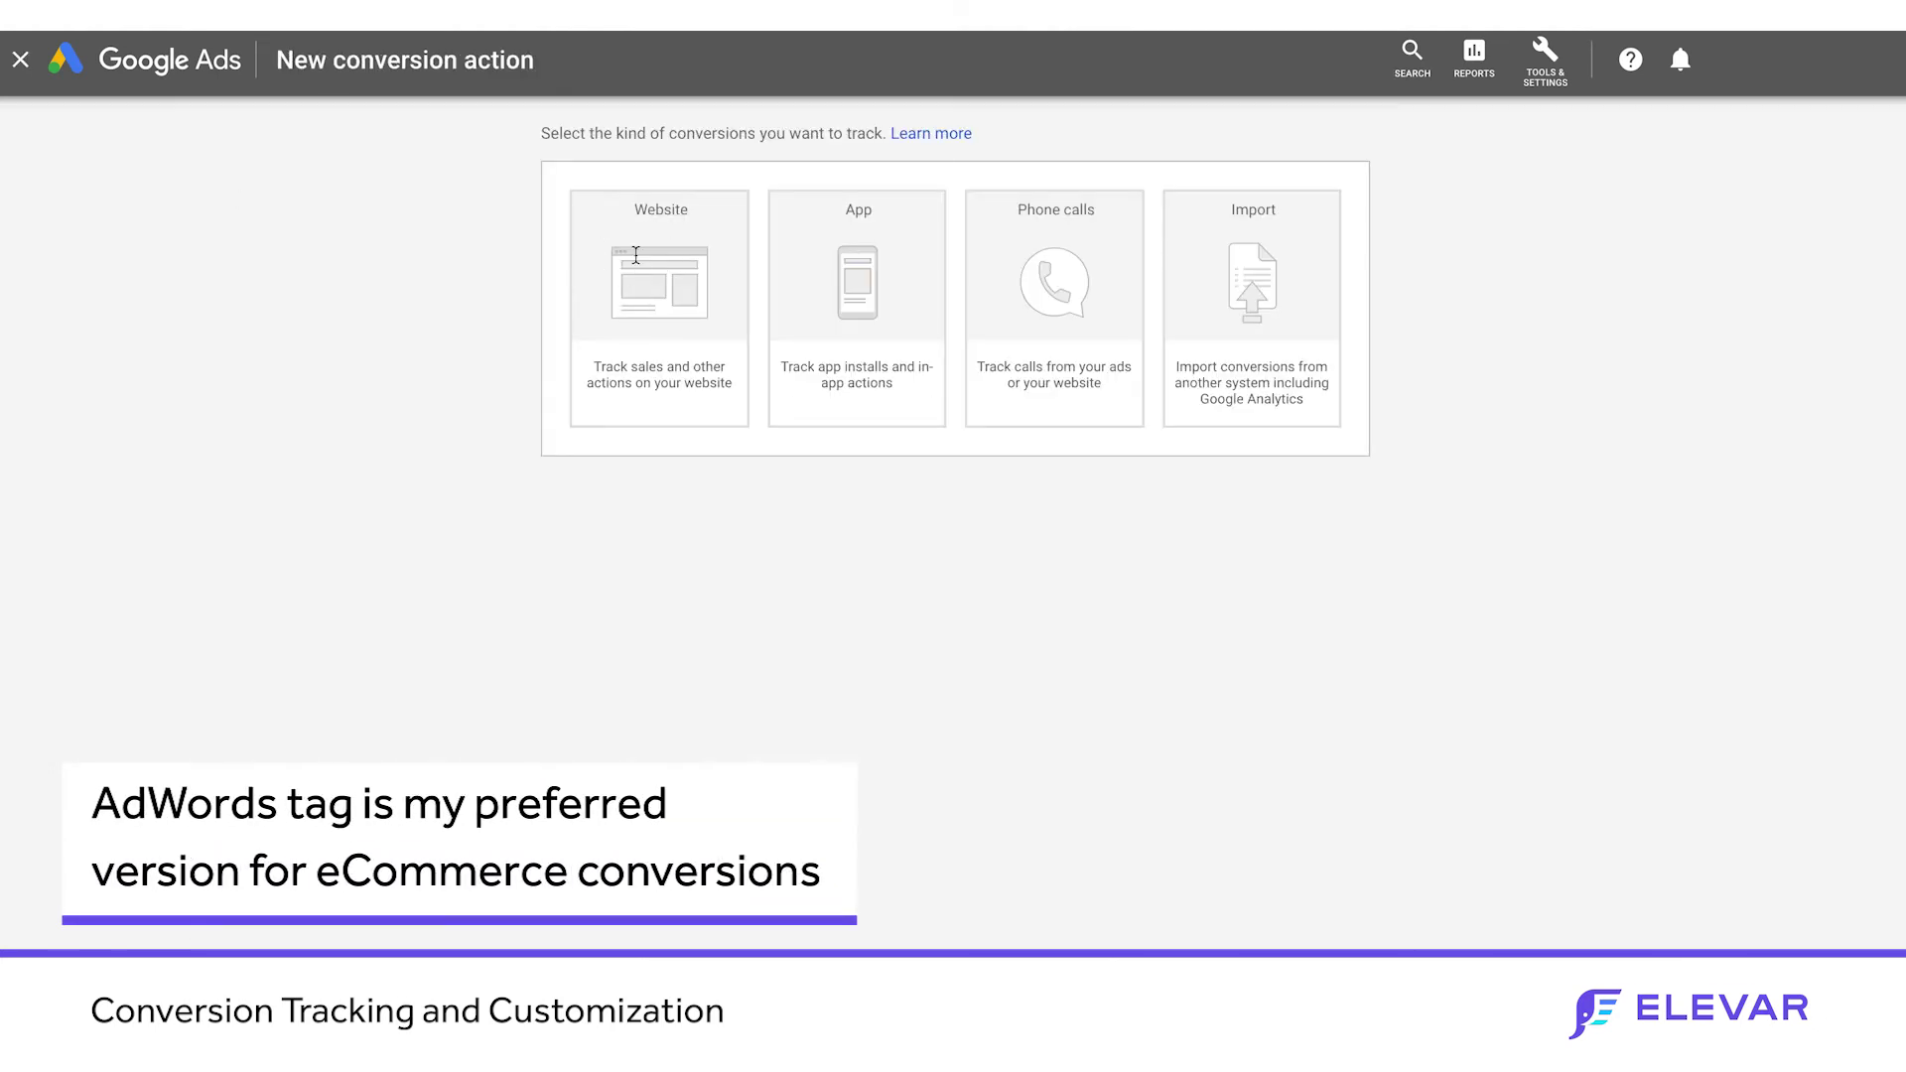
{"action": "left_click", "coordinate": [636, 257]}
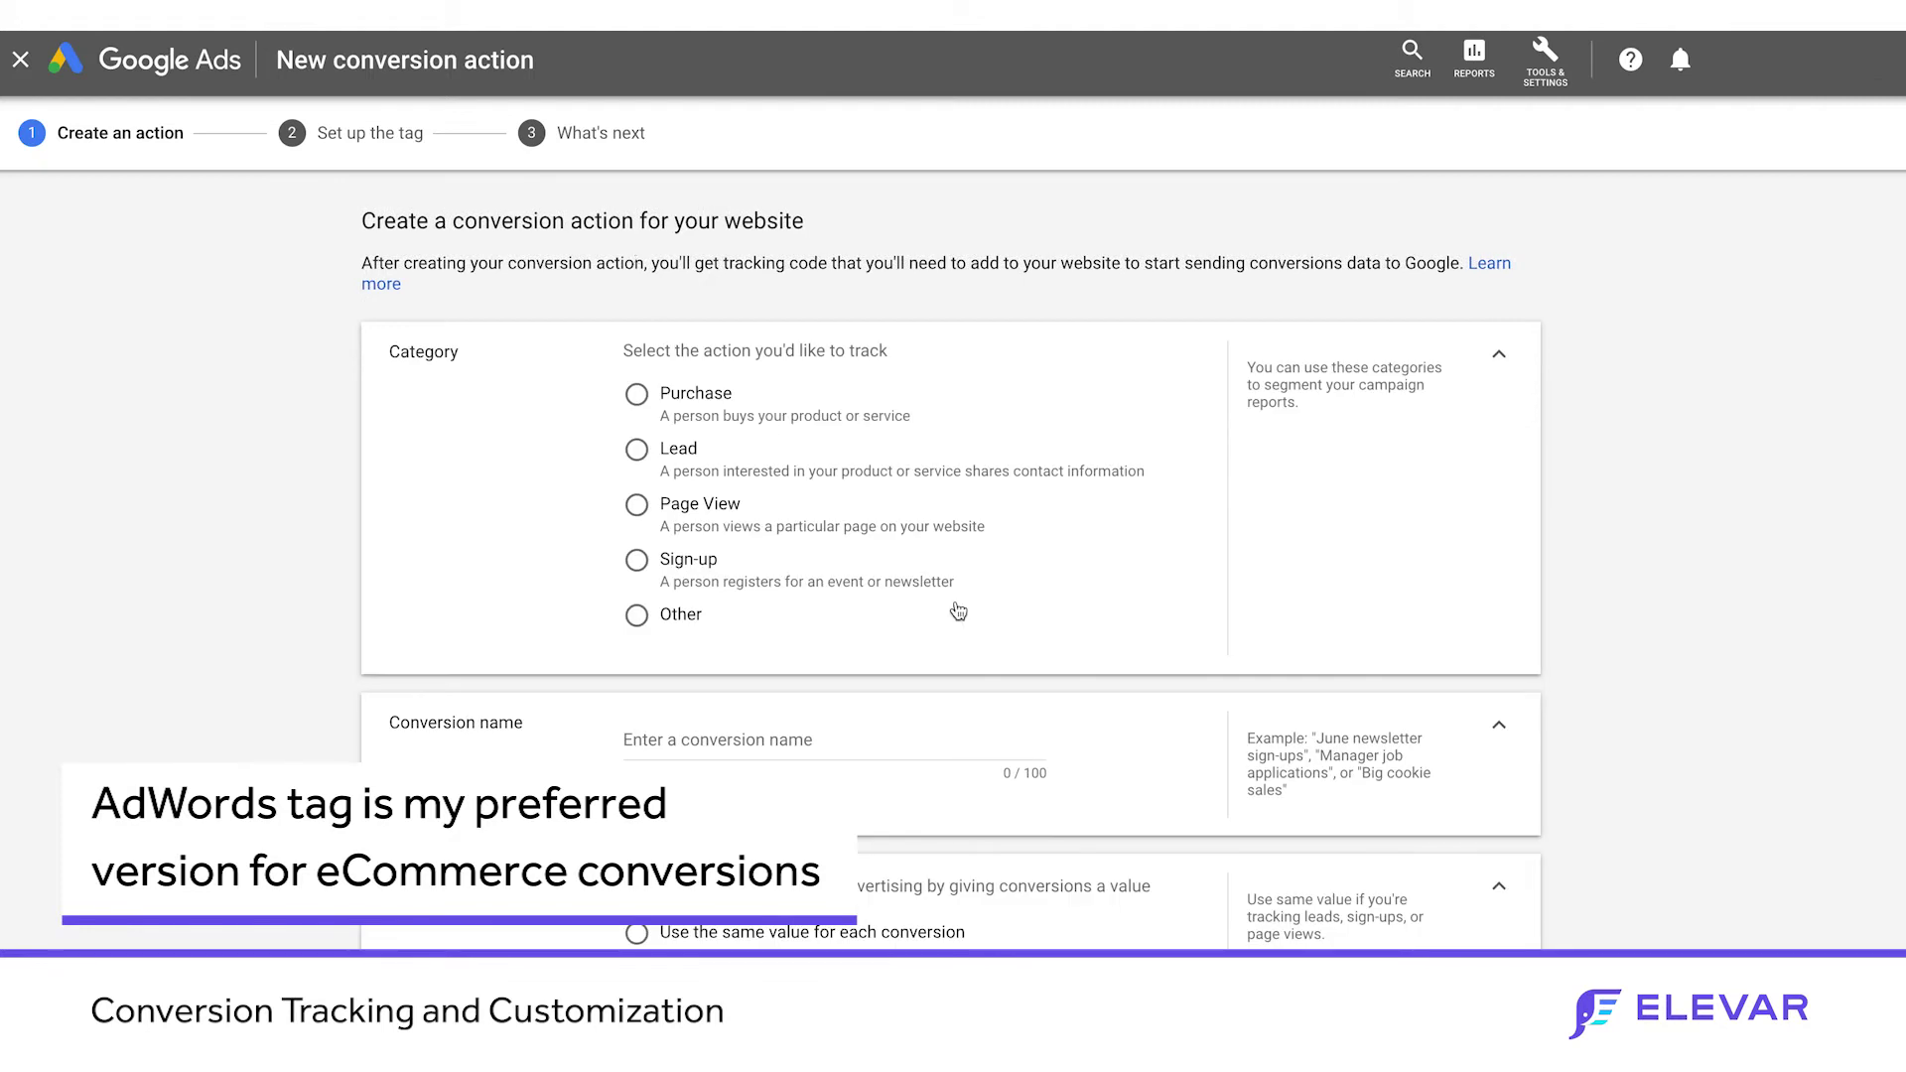
{"action": "scroll", "coordinate": [800, 592], "scroll_direction": "down", "scroll_amount": 6}
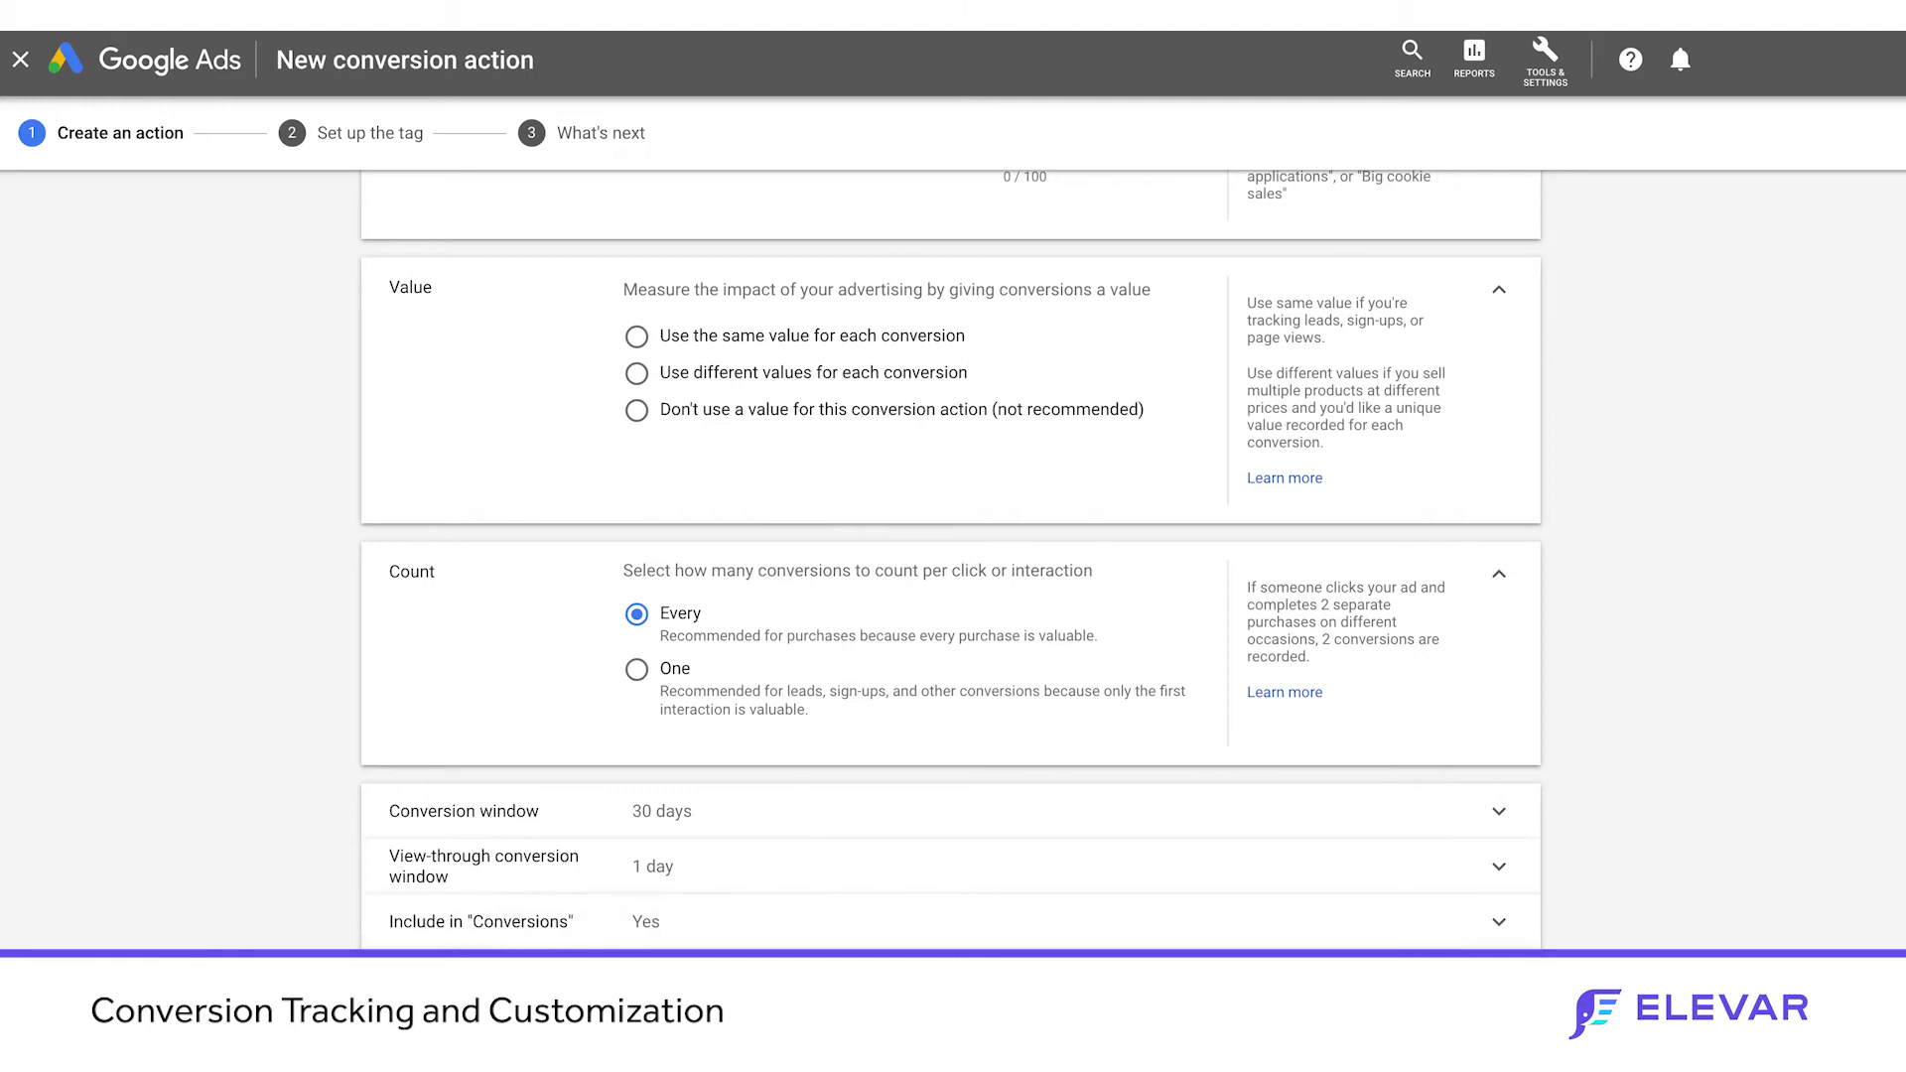
{"action": "scroll", "coordinate": [717, 570], "scroll_direction": "up", "scroll_amount": 6}
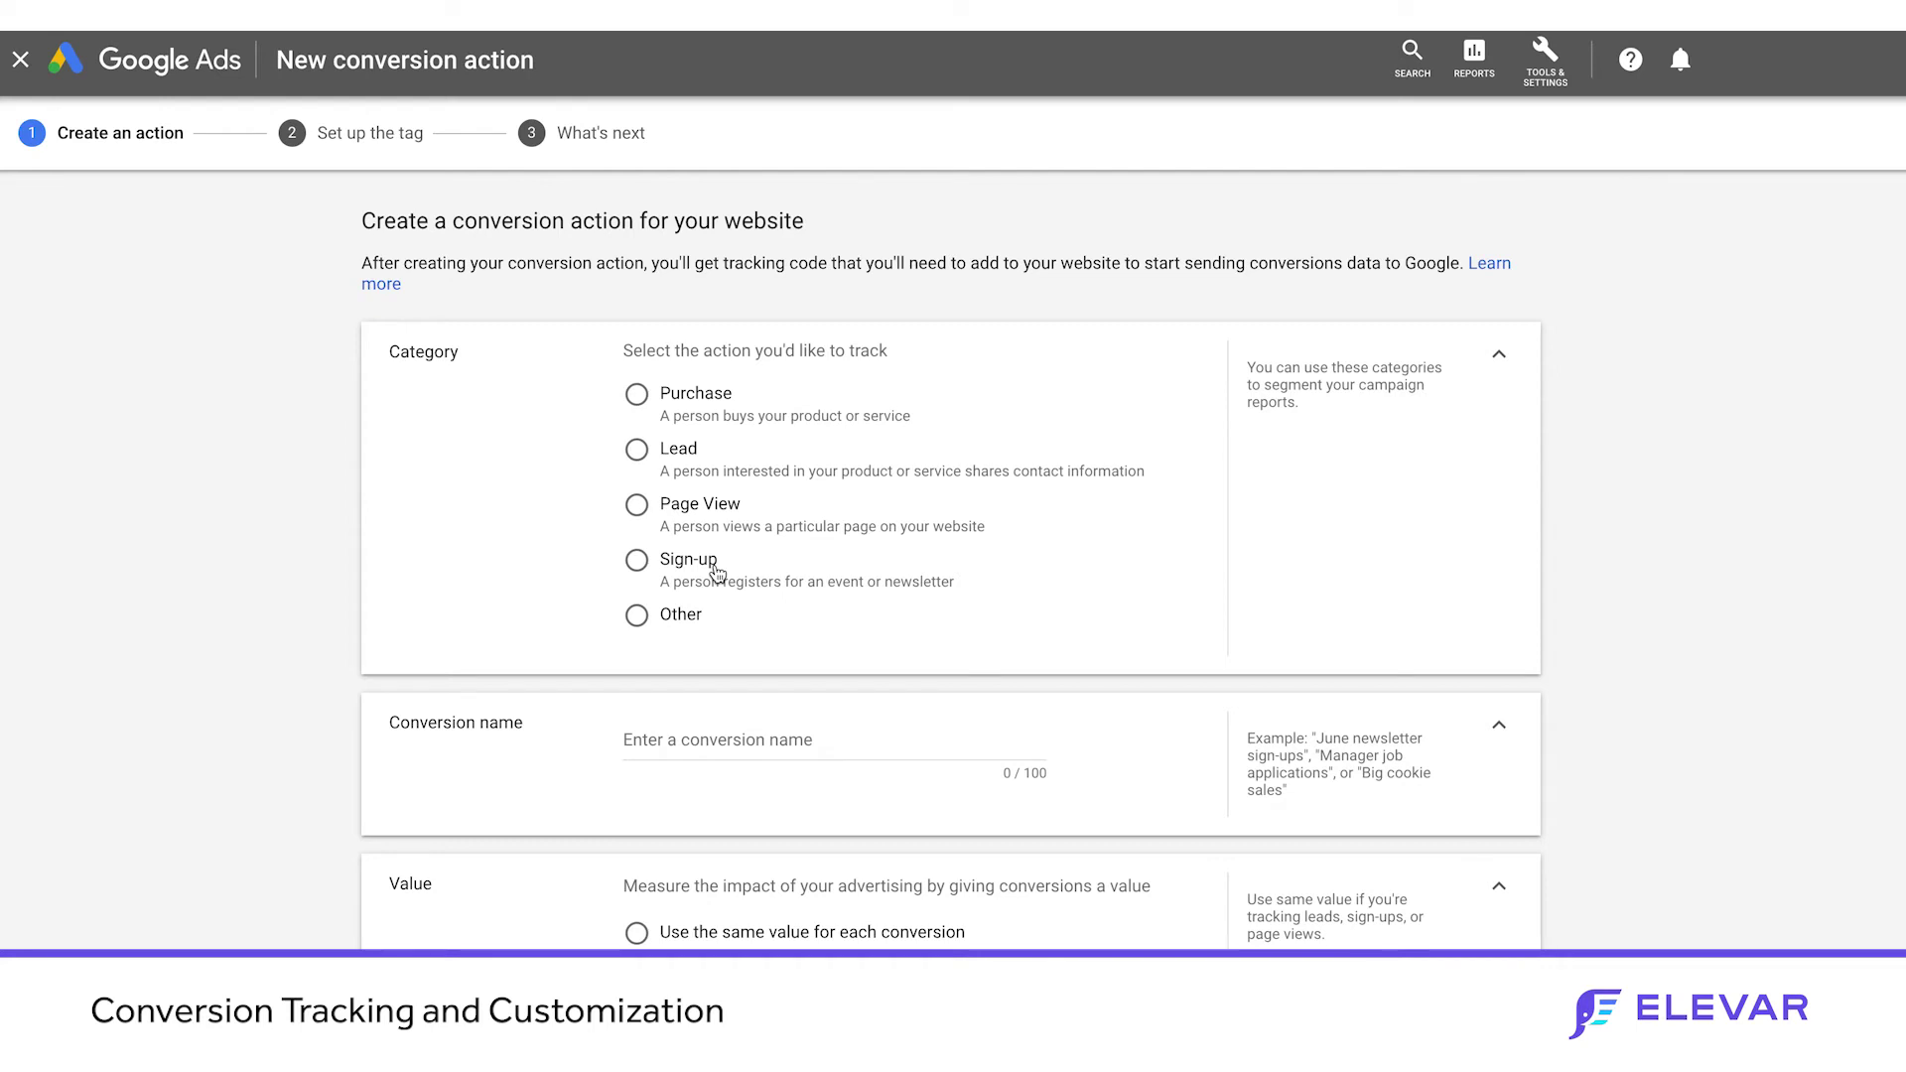
{"action": "left_click", "coordinate": [637, 402]}
{"action": "left_click", "coordinate": [703, 731]}
{"action": "type", "text": "test"}
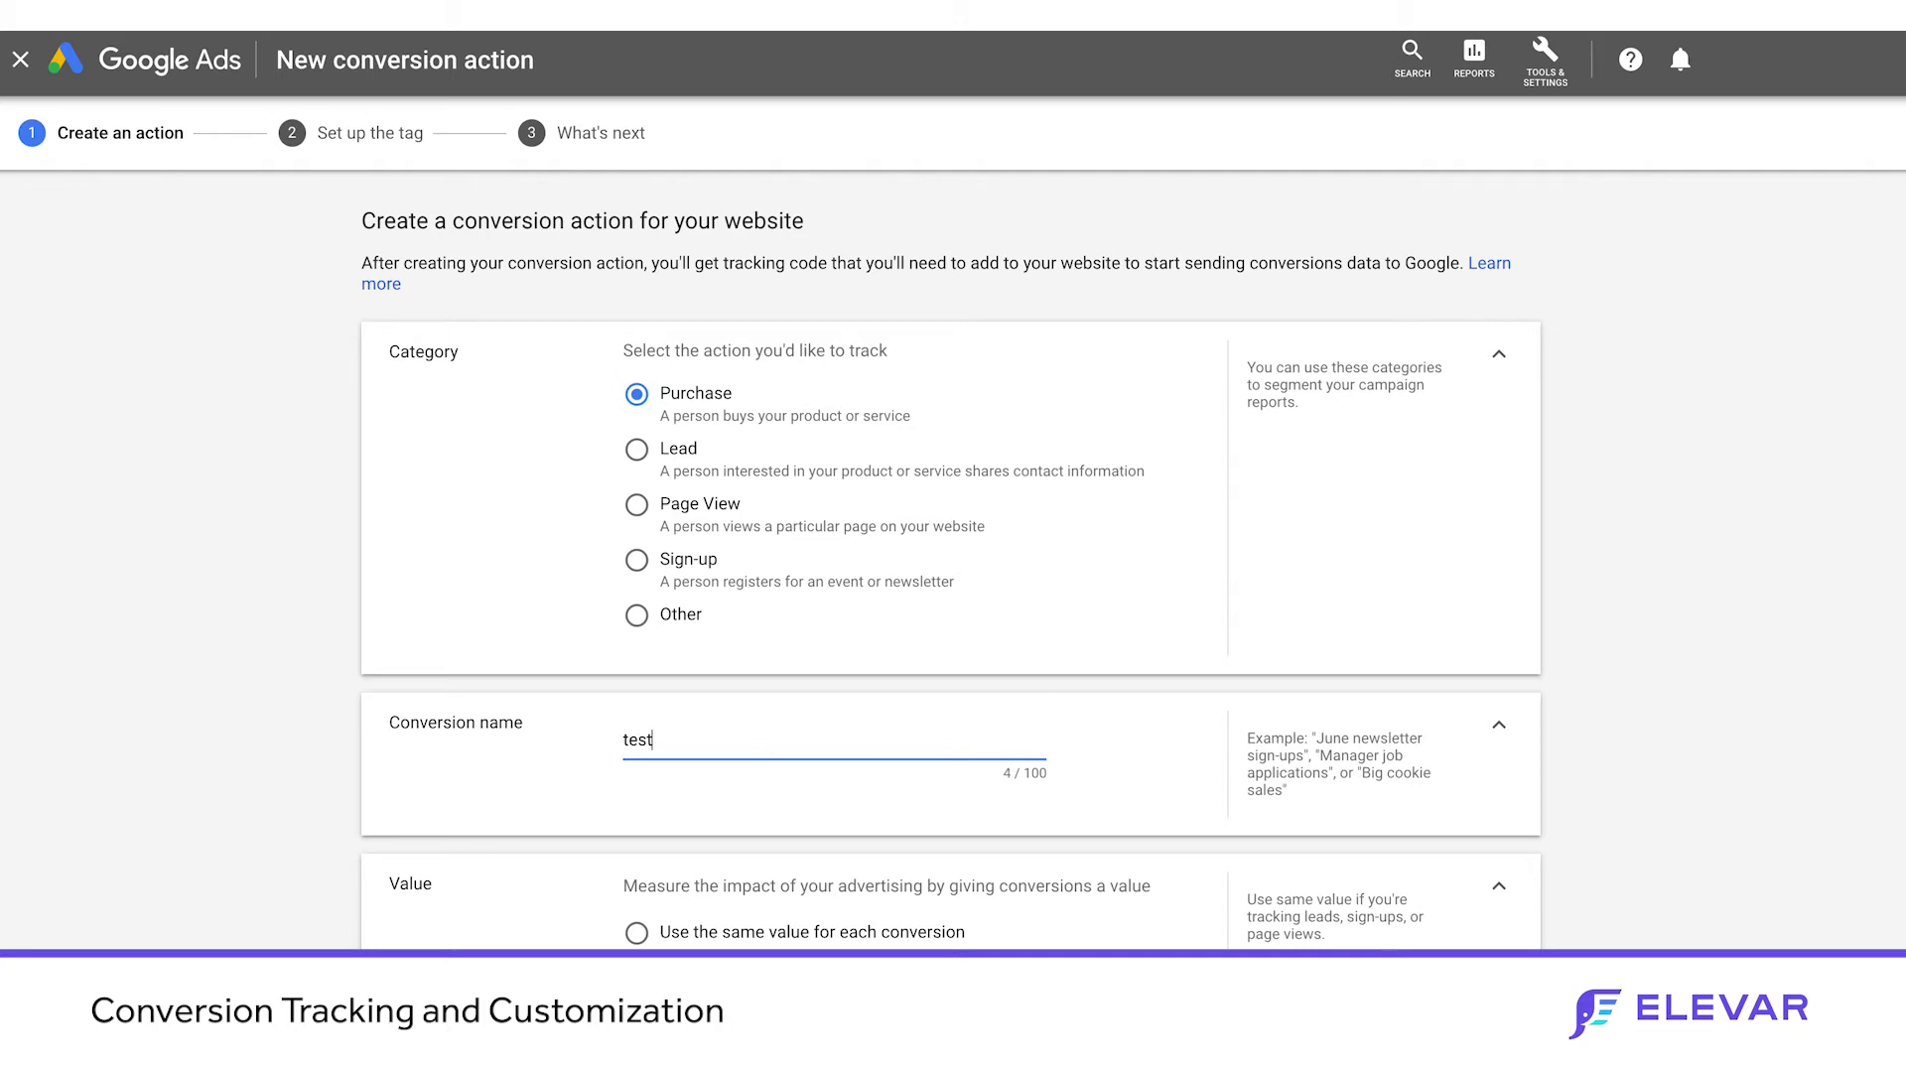
- Use different values for each conversion, keep the count at Every, and create the conversion action
{"action": "scroll", "coordinate": [704, 731], "scroll_direction": "down", "scroll_amount": 4}
{"action": "left_click", "coordinate": [636, 536]}
{"action": "scroll", "coordinate": [822, 651], "scroll_direction": "down", "scroll_amount": 3}
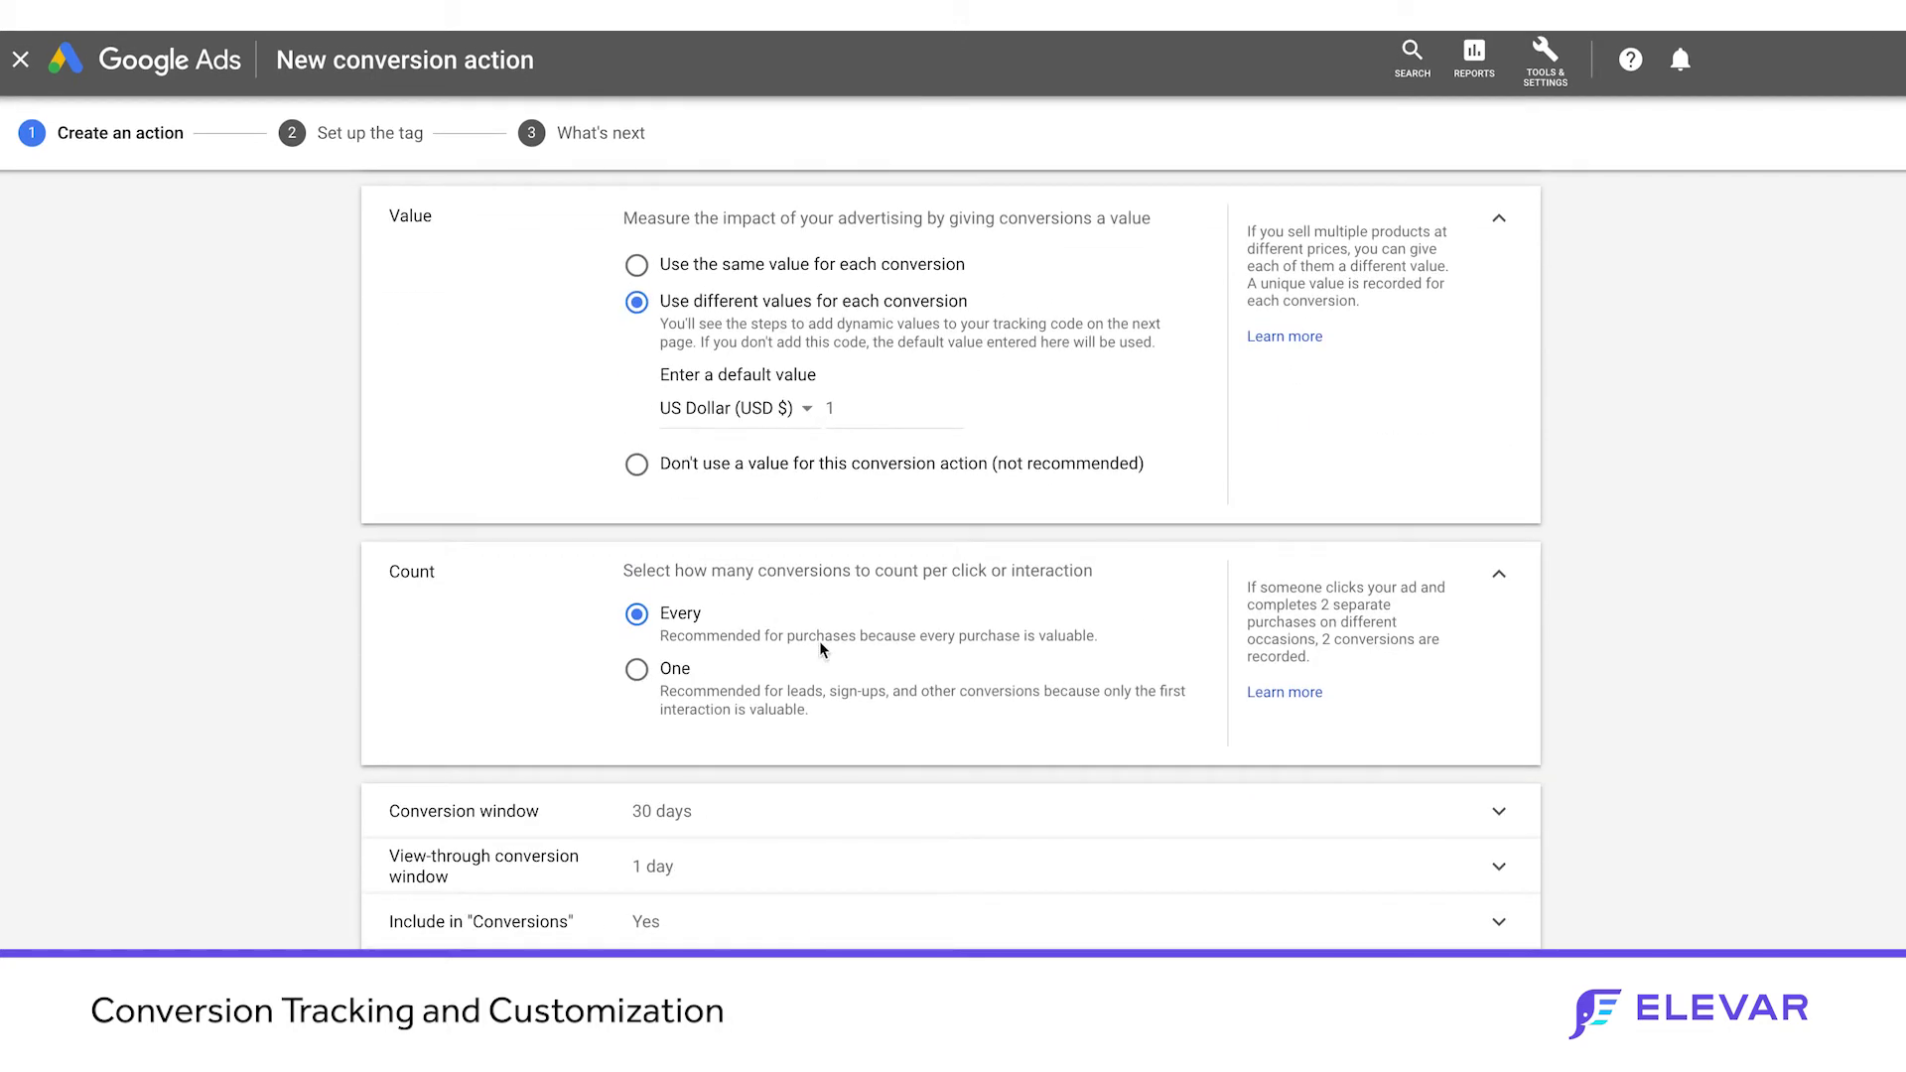
{"action": "scroll", "coordinate": [950, 556], "scroll_direction": "up", "scroll_amount": 1}
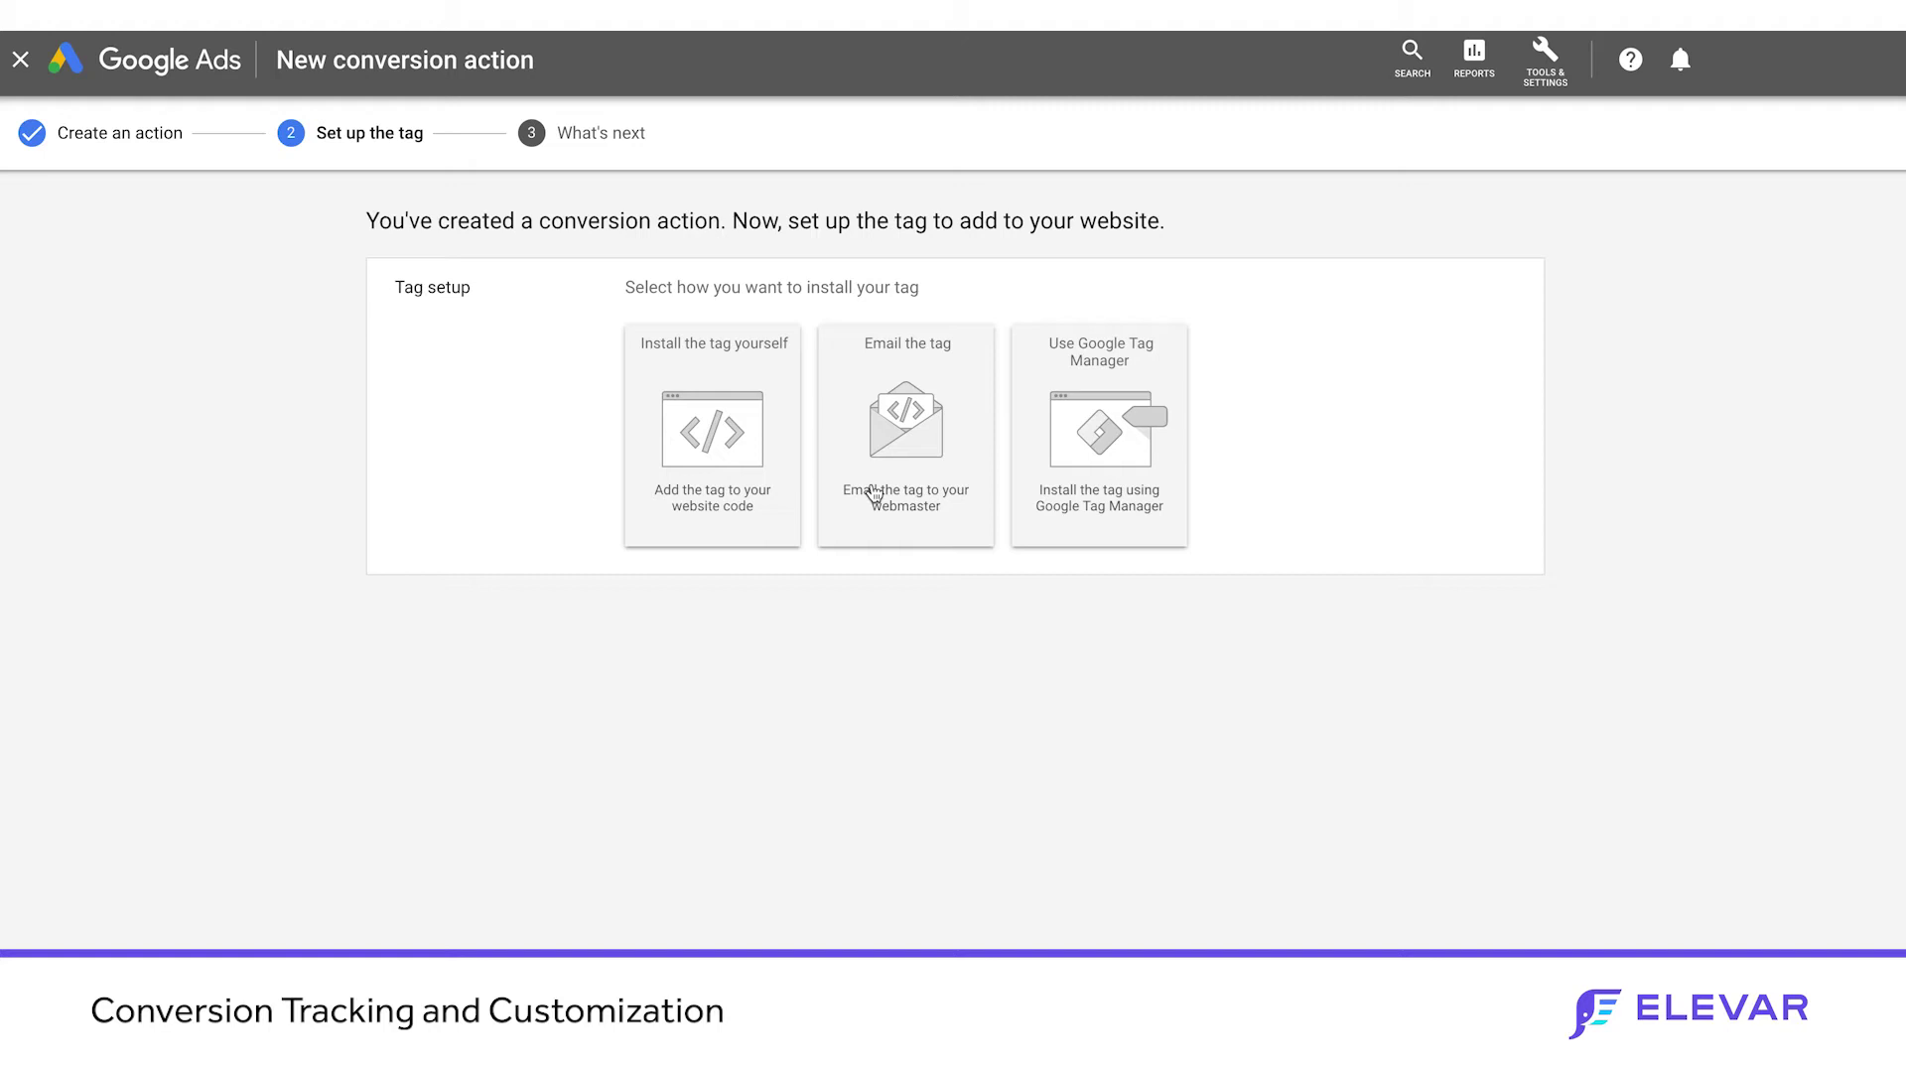
- Examine the self-install HTML instructions and the Google Tag Manager instructions for the new conversion tag, returning to the global site tag code
{"action": "left_click", "coordinate": [744, 444]}
{"action": "scroll", "coordinate": [1121, 772], "scroll_direction": "down", "scroll_amount": 1}
{"action": "scroll", "coordinate": [1120, 772], "scroll_direction": "down", "scroll_amount": 2}
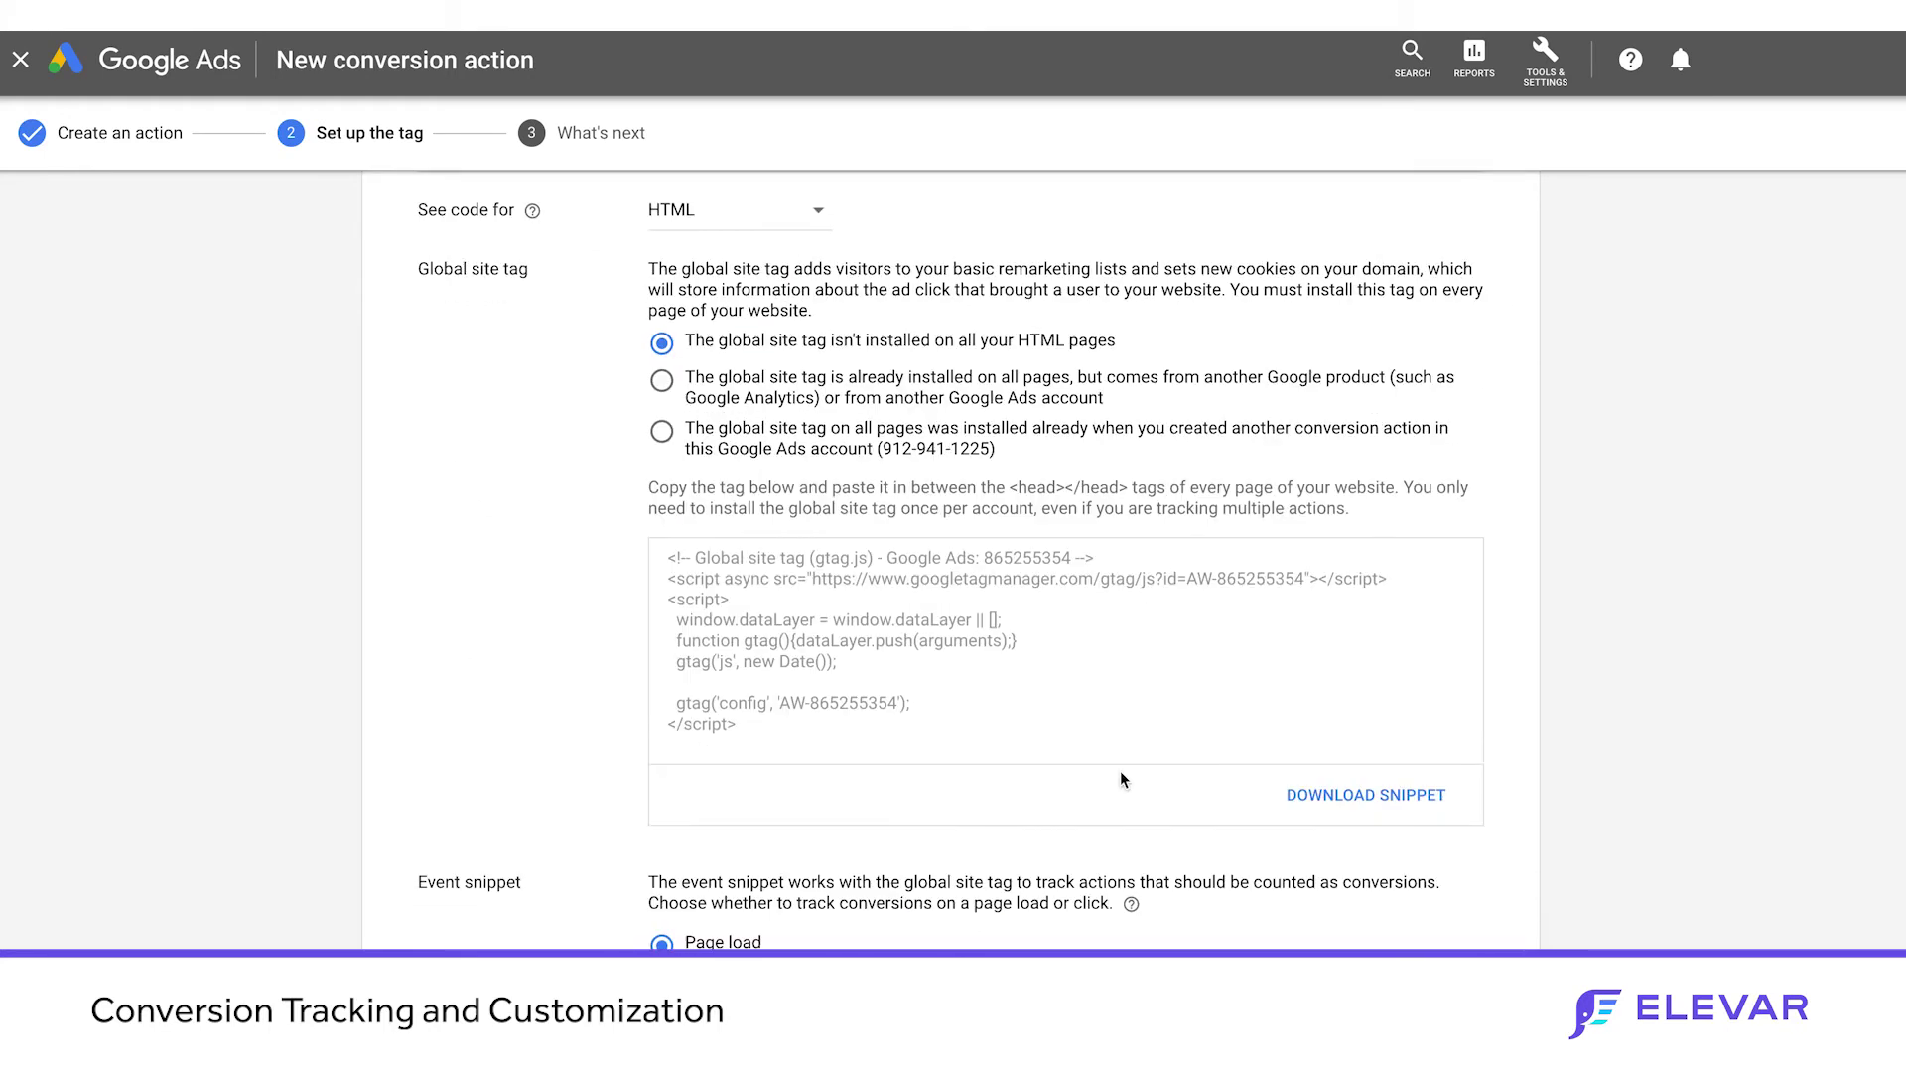
{"action": "scroll", "coordinate": [1120, 780], "scroll_direction": "up", "scroll_amount": 3}
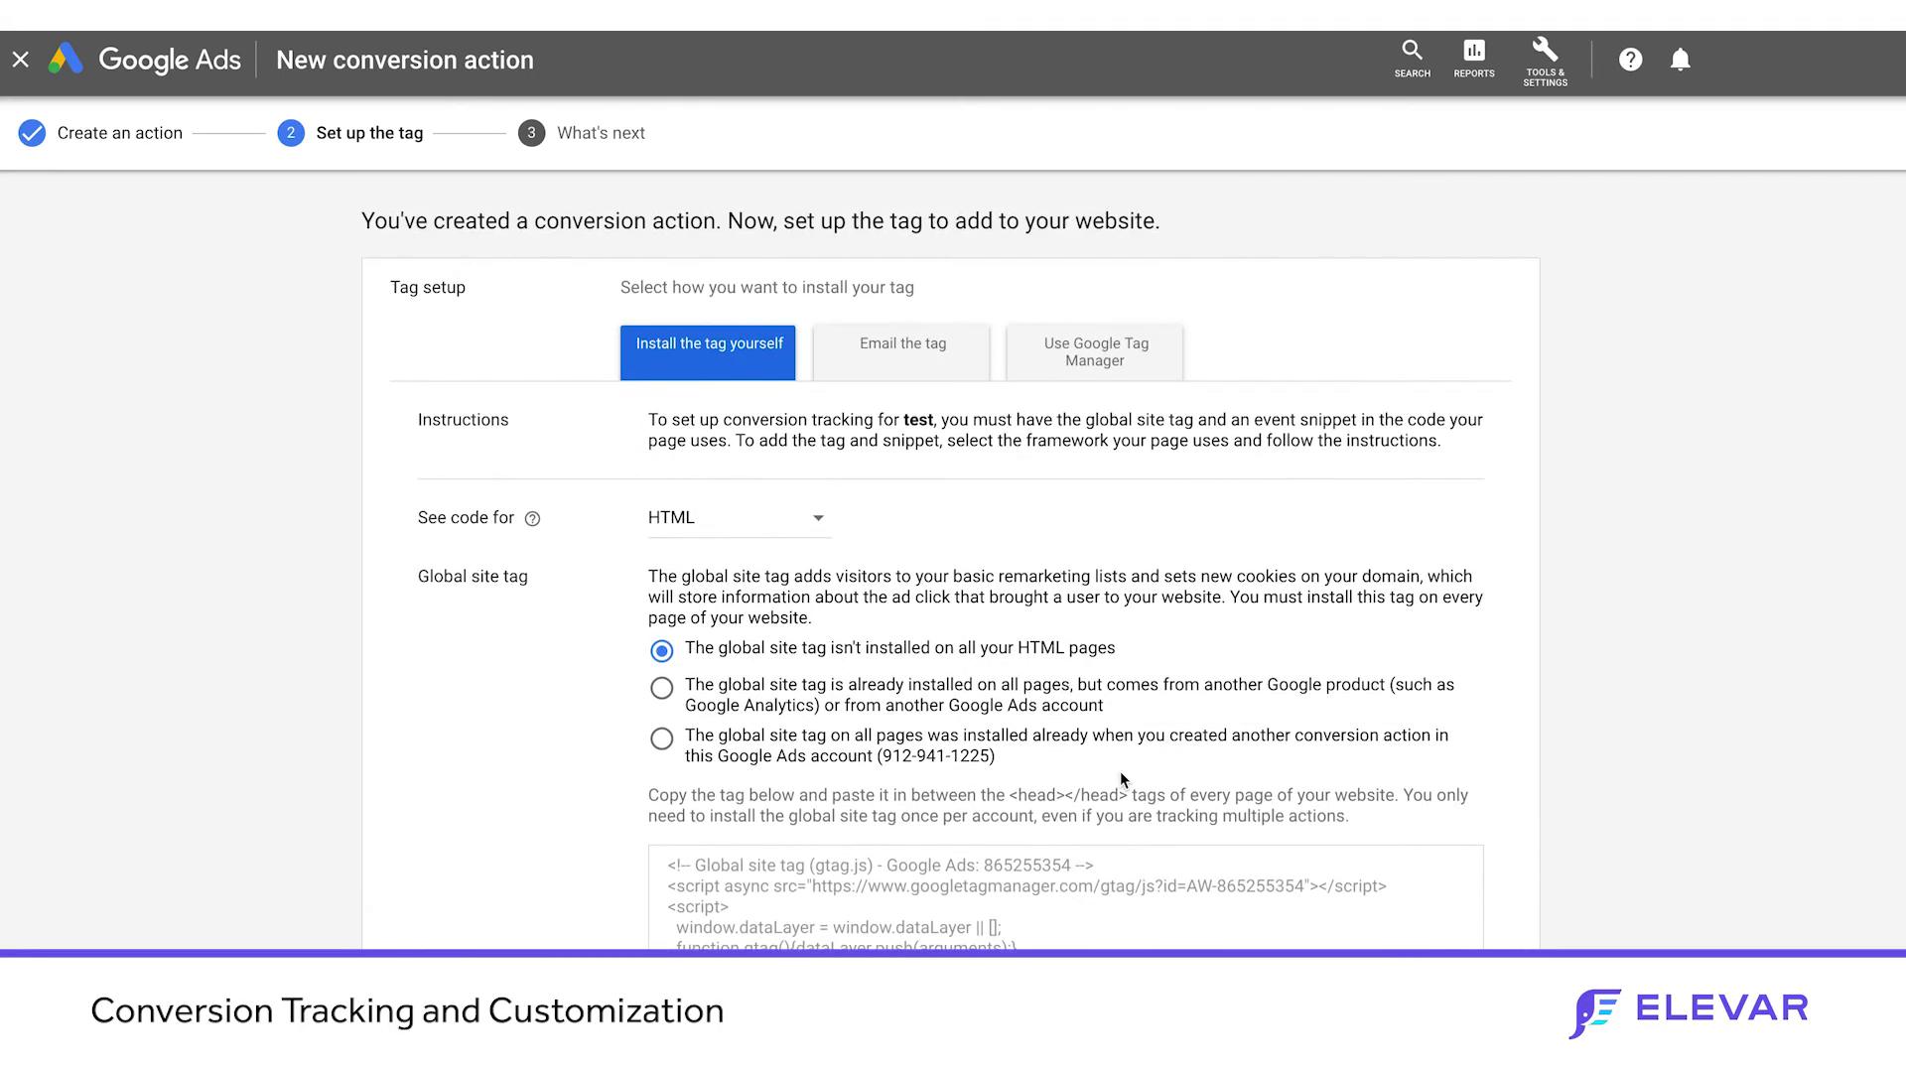
{"action": "left_click", "coordinate": [1093, 357]}
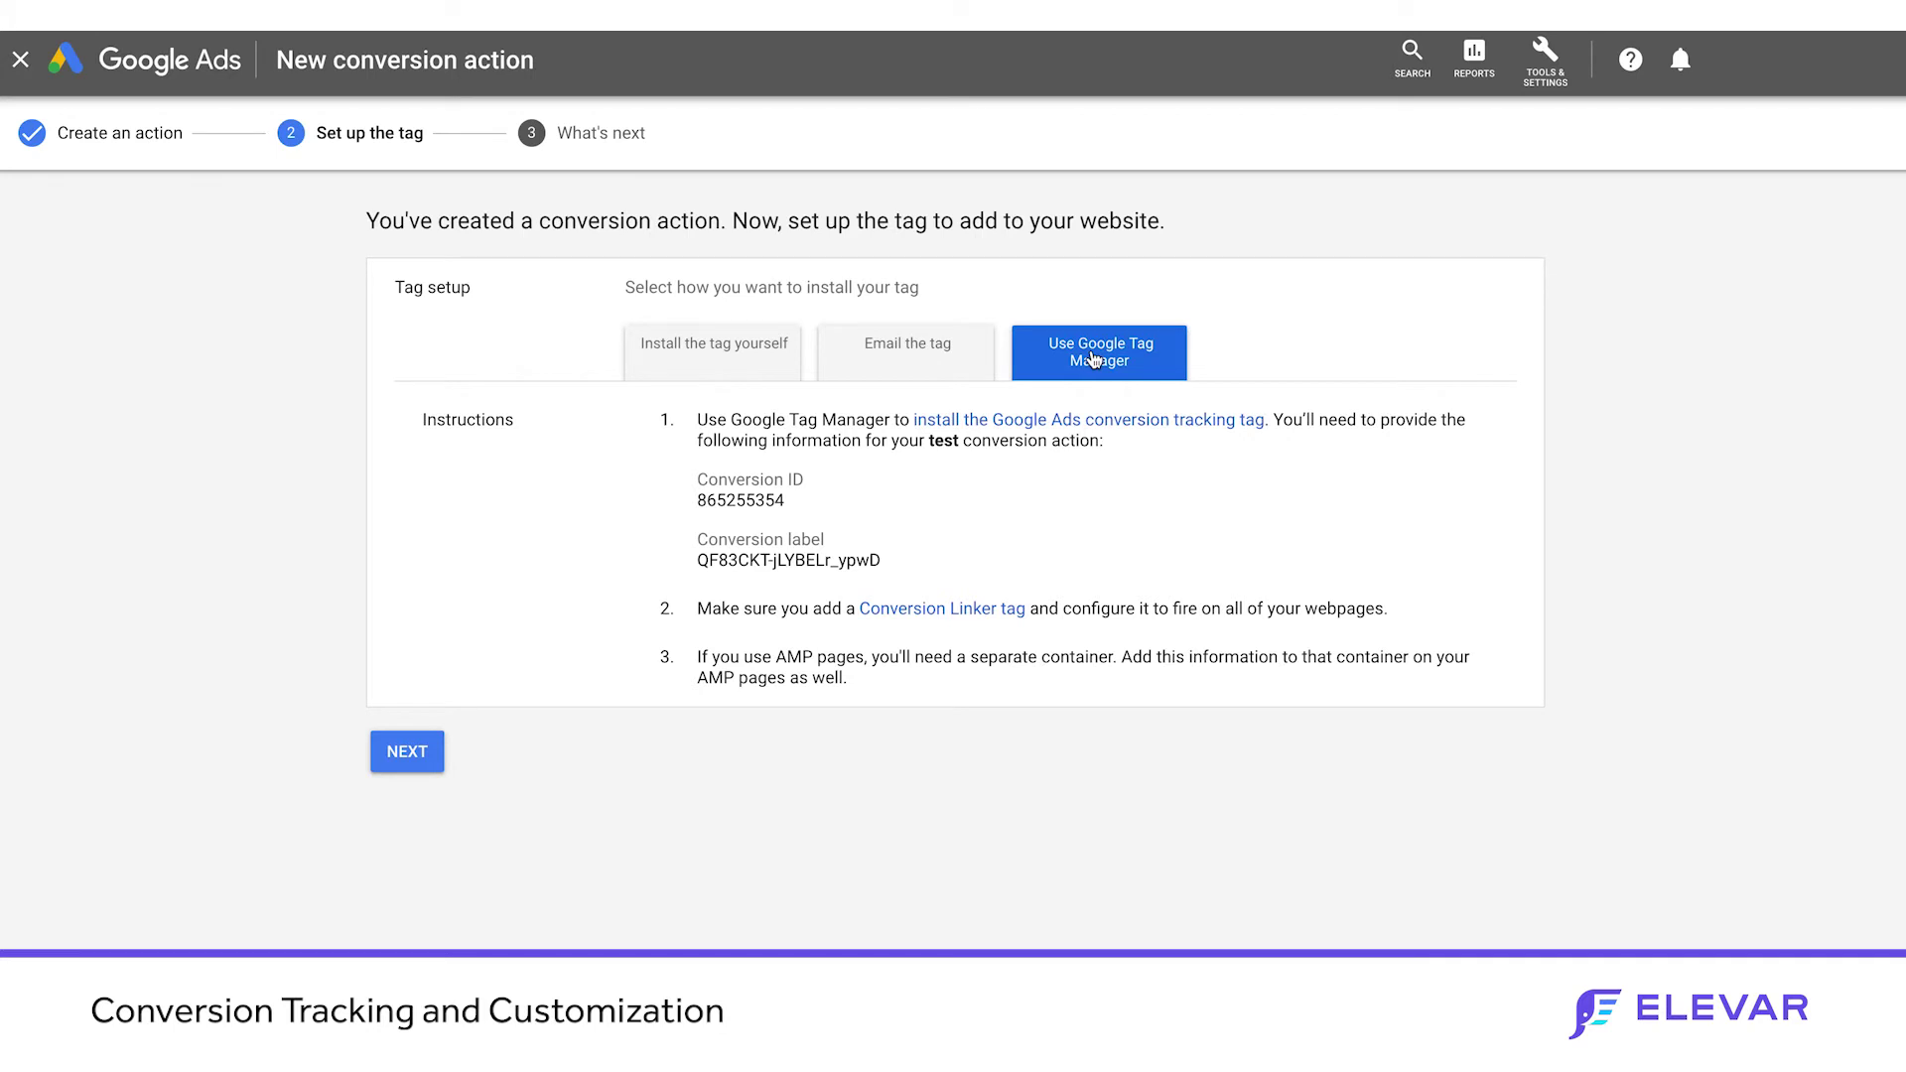
{"action": "left_click", "coordinate": [703, 359]}
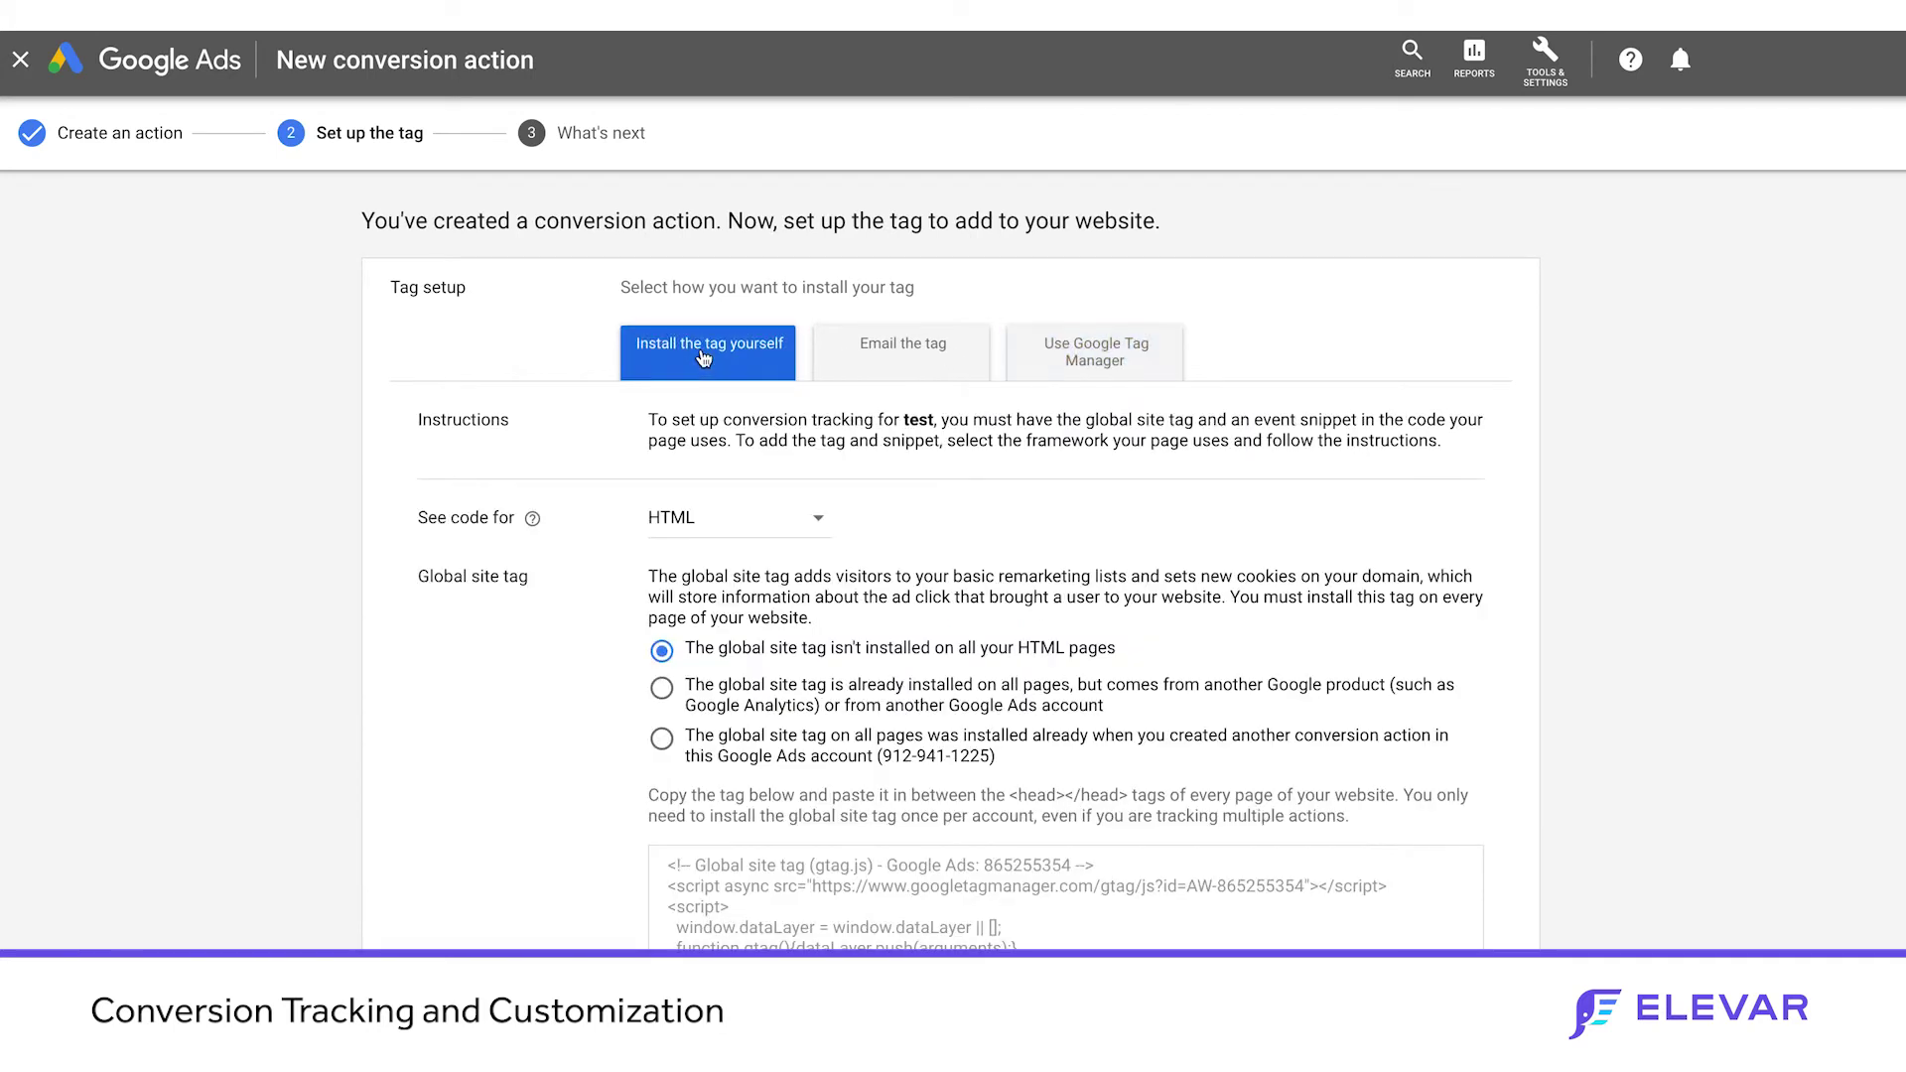
{"action": "scroll", "coordinate": [800, 563], "scroll_direction": "down", "scroll_amount": 4}
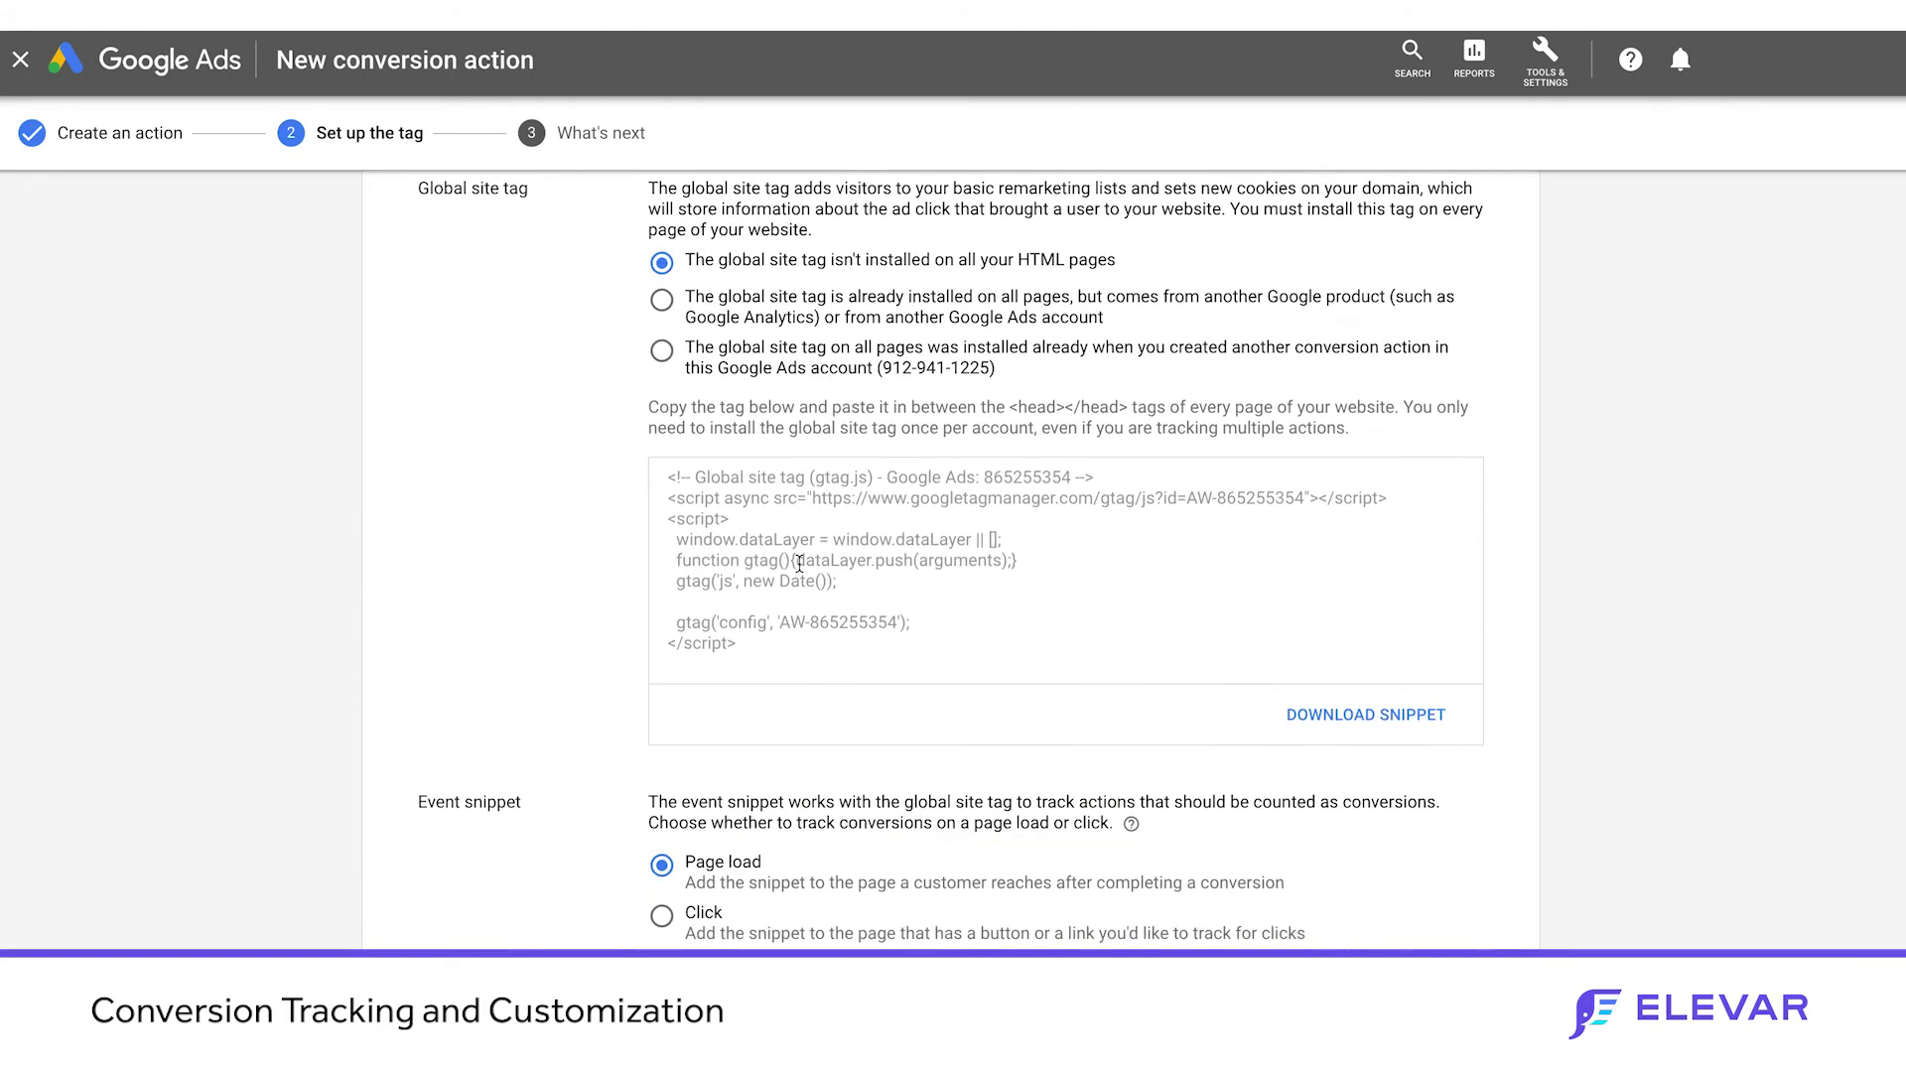
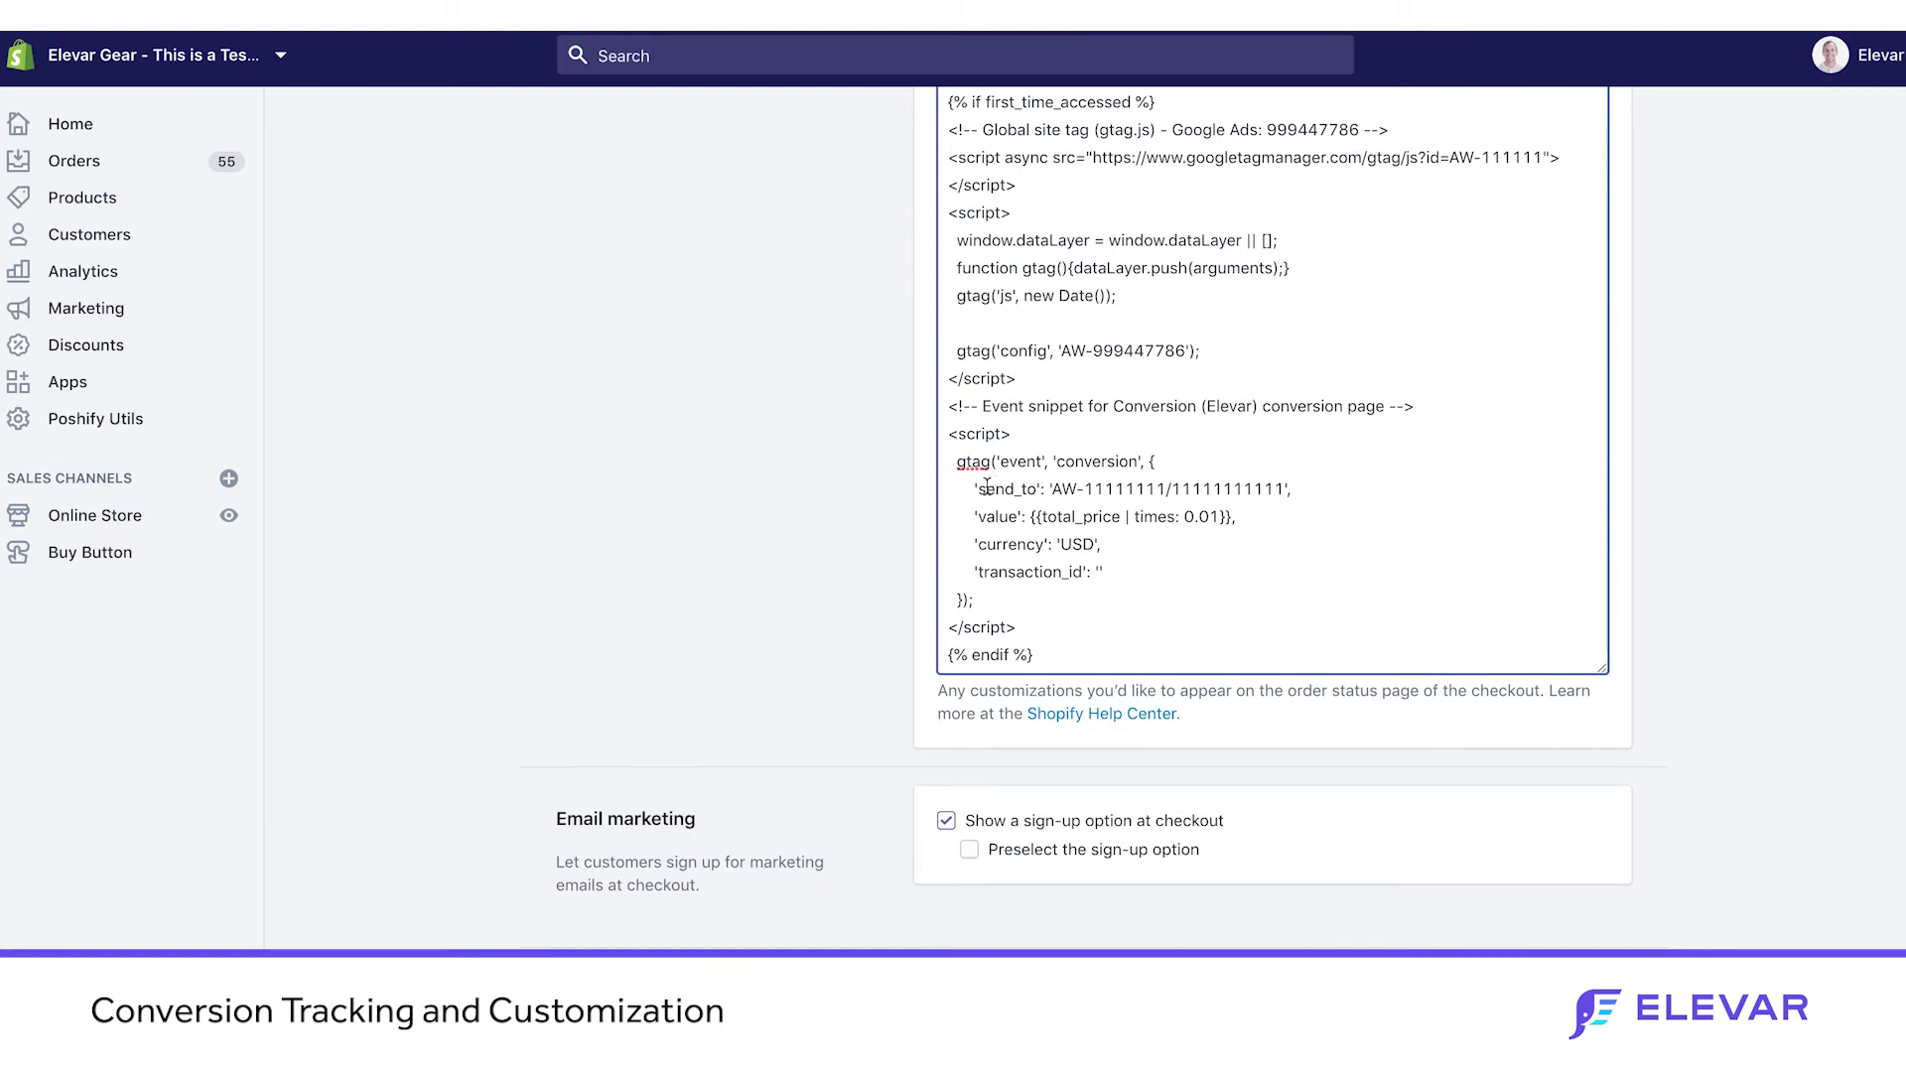
- Examine the conversion value line and the first_time_accessed condition wrapping the Google Ads script in Shopify's additional scripts
{"action": "left_click_drag", "start_coordinate": [975, 516], "coordinate": [1239, 516]}
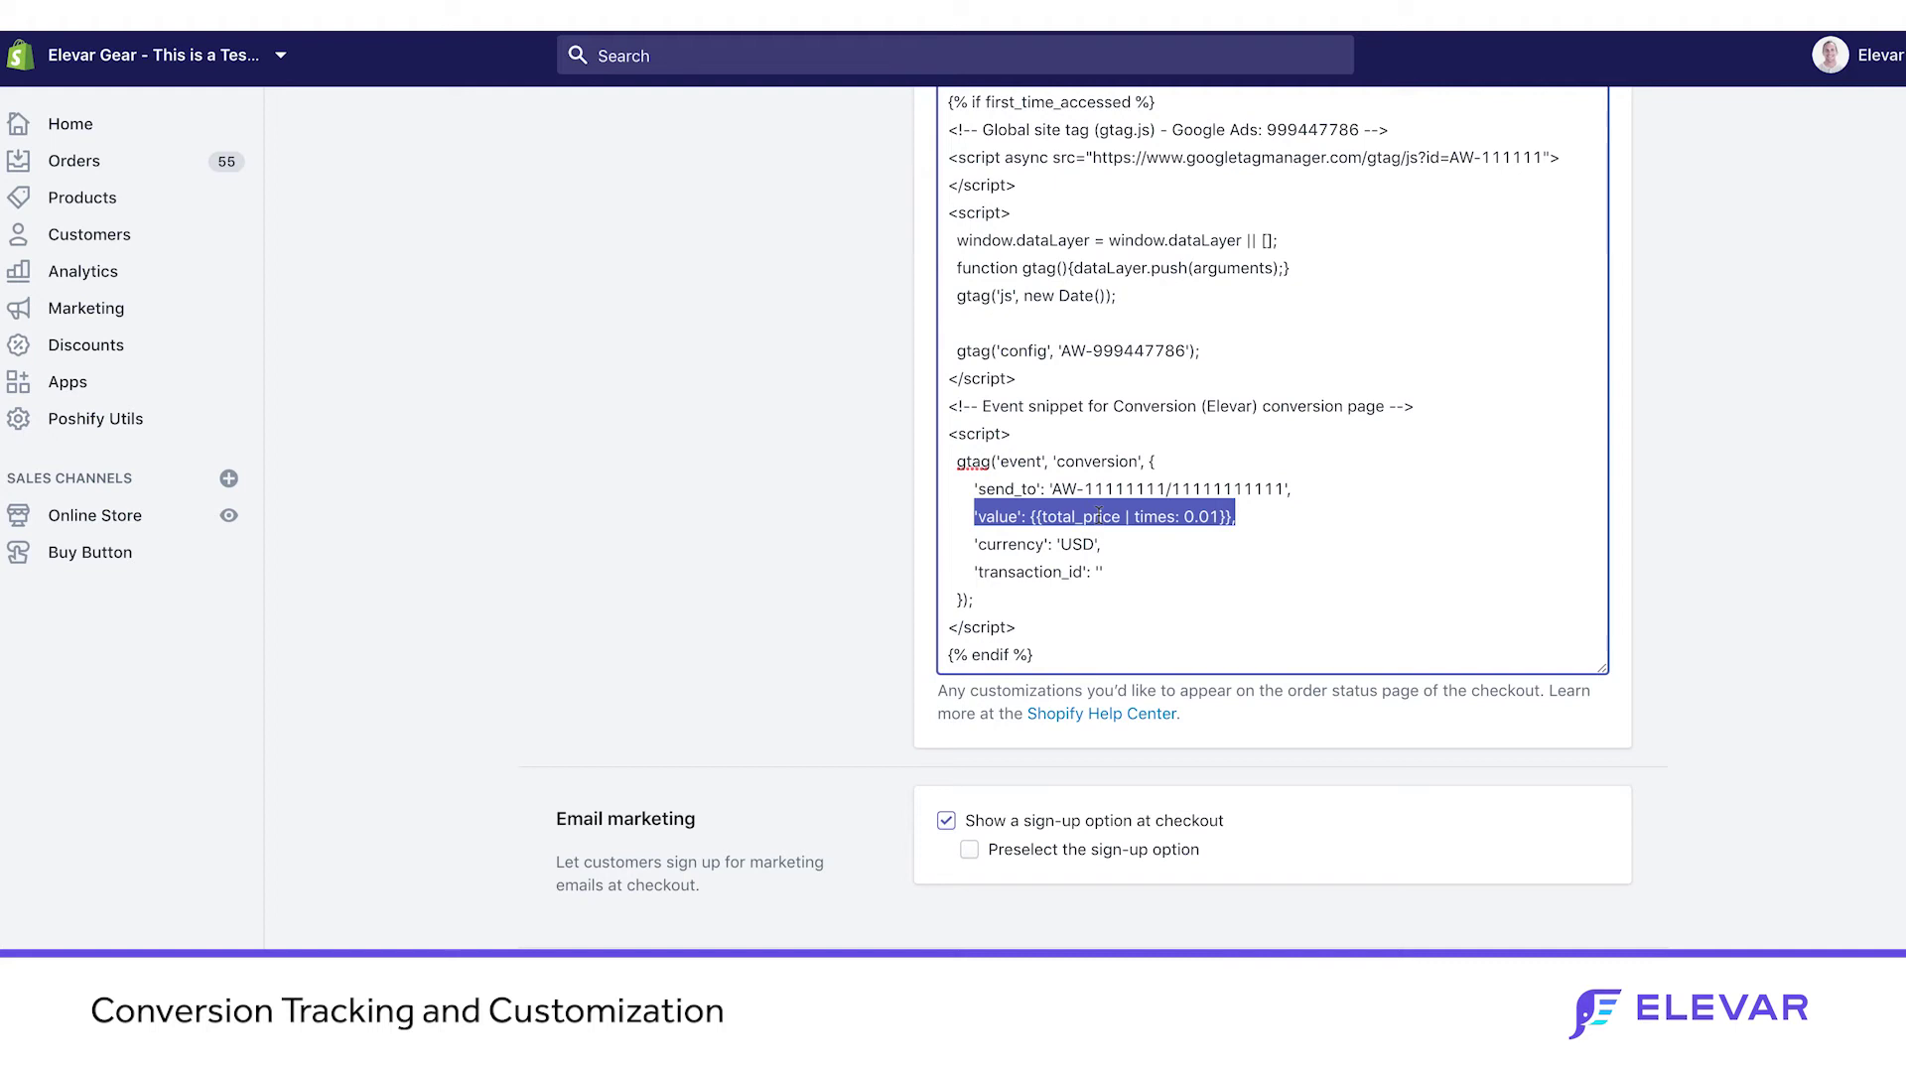
{"action": "scroll", "coordinate": [1100, 515], "scroll_direction": "up", "scroll_amount": 1}
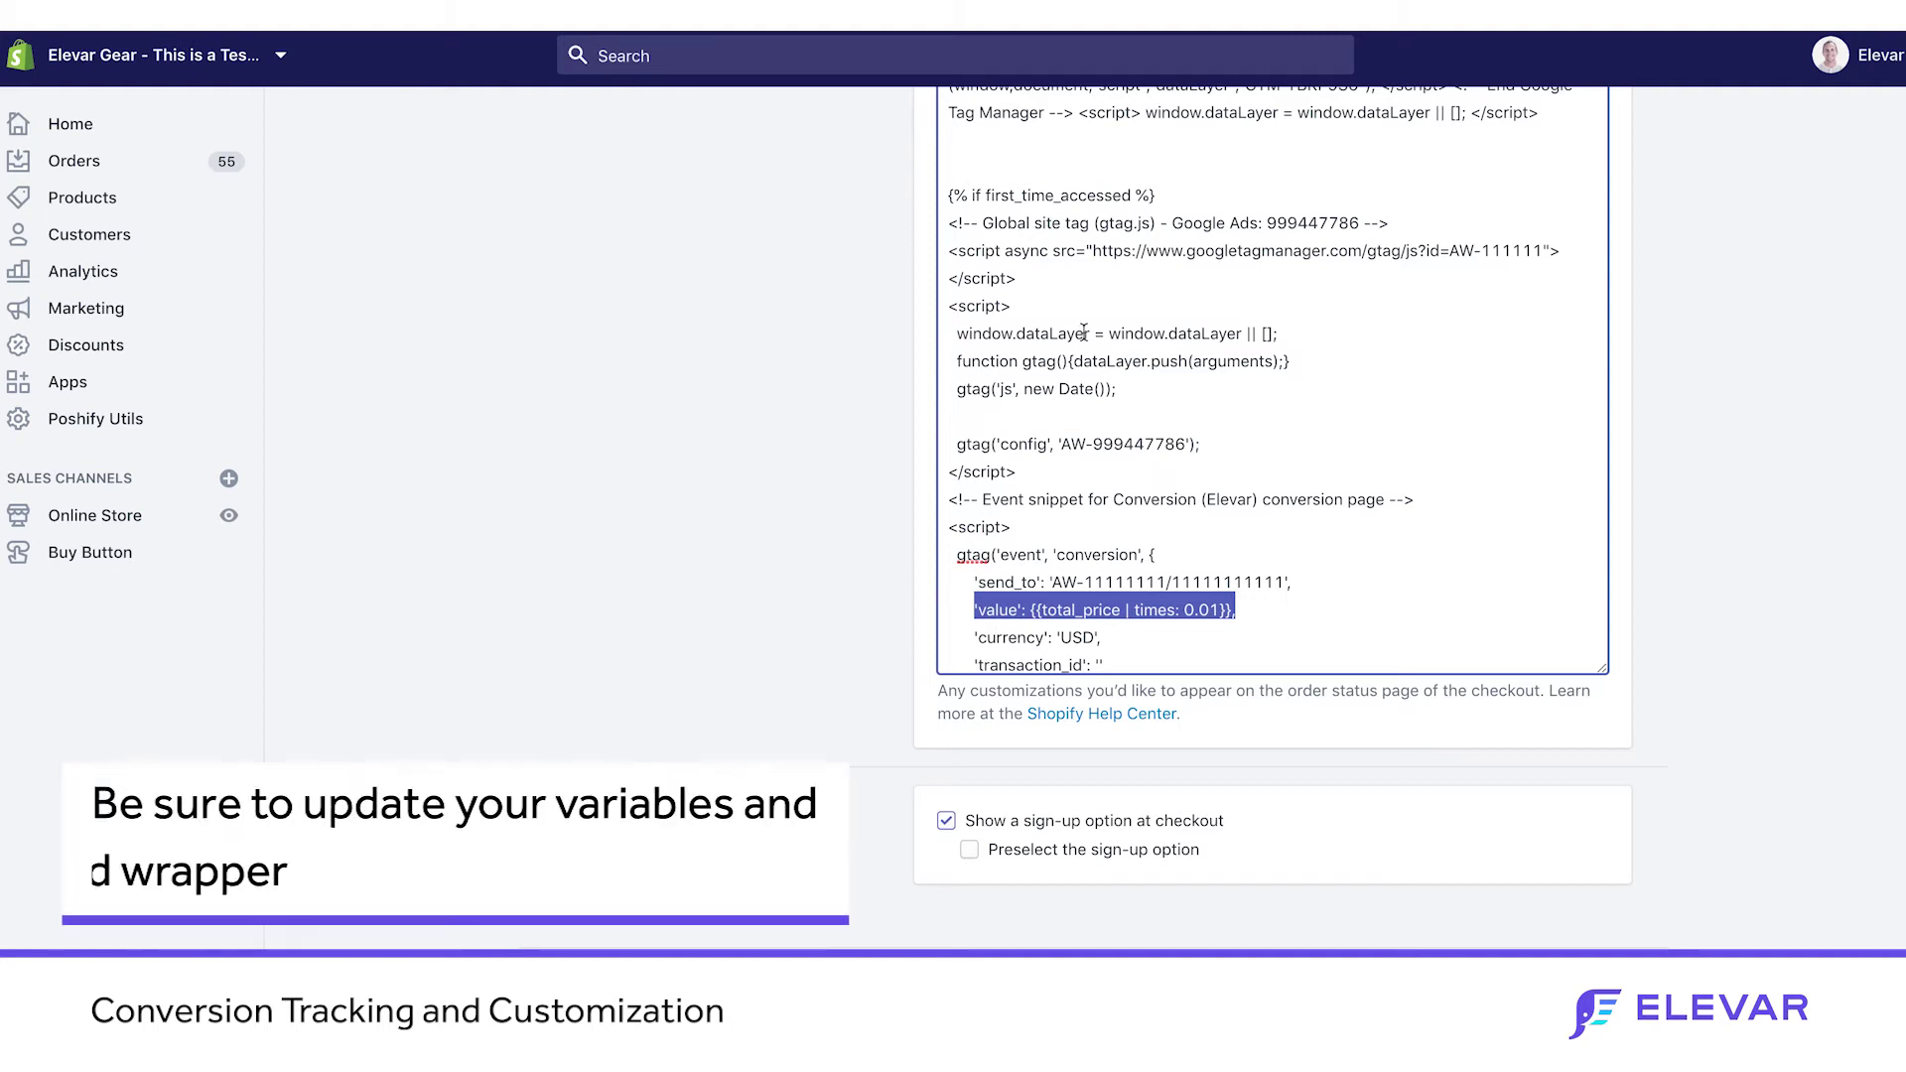
{"action": "triple_click", "coordinate": [1057, 196]}
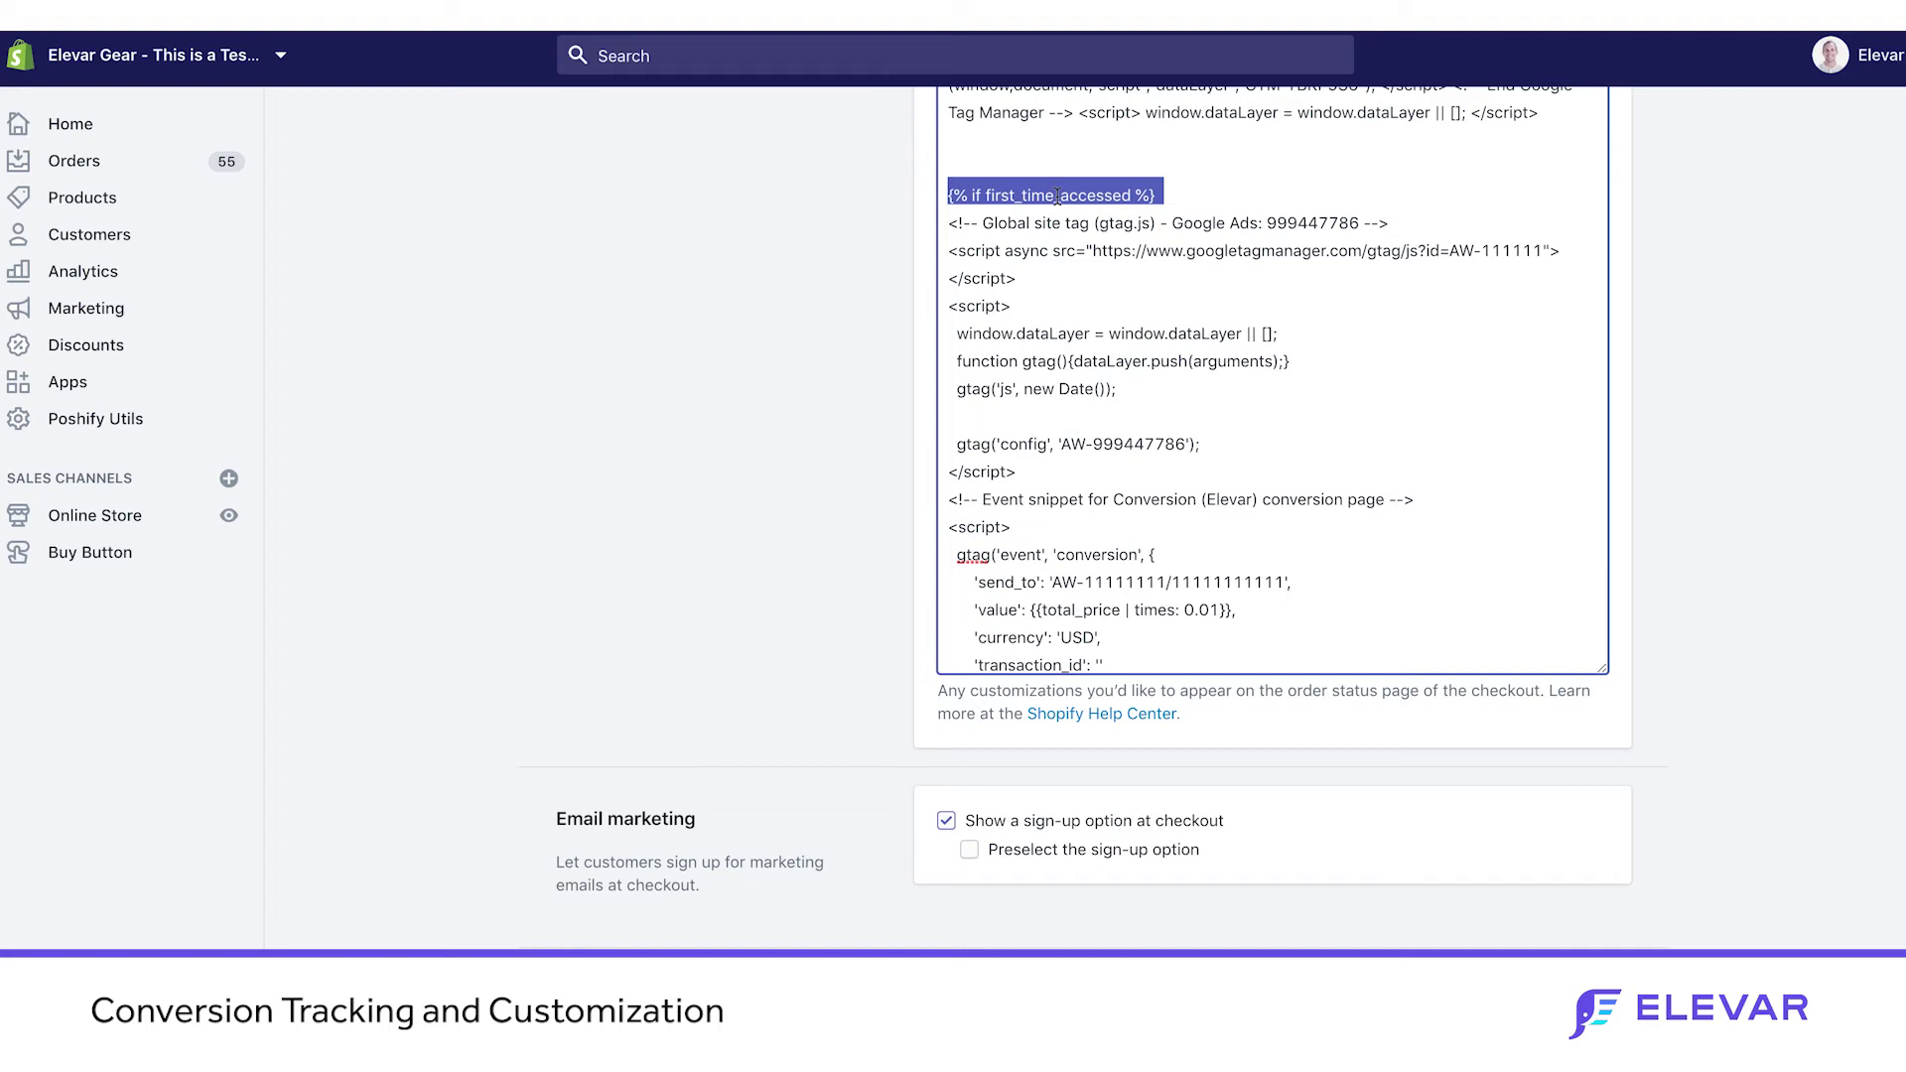
{"action": "scroll", "coordinate": [1064, 254], "scroll_direction": "down", "scroll_amount": 1}
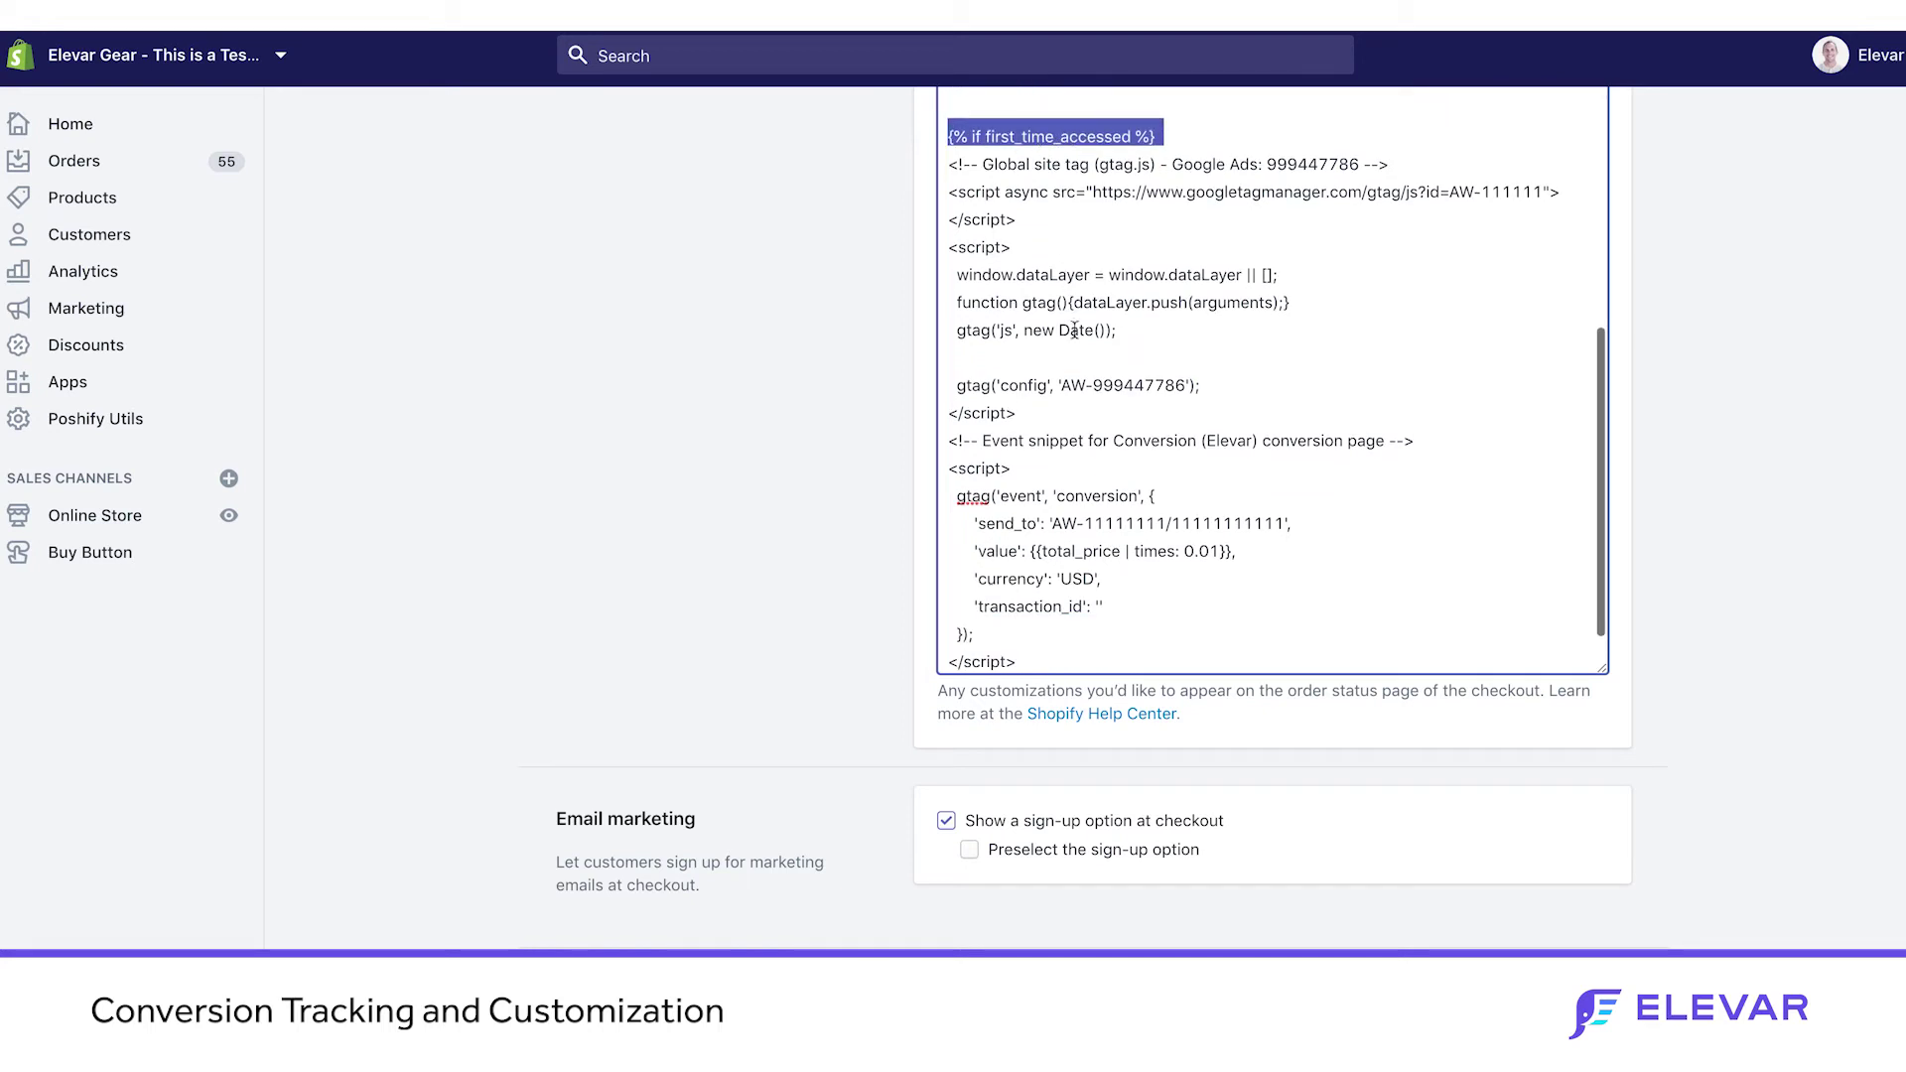
{"action": "scroll", "coordinate": [1069, 610], "scroll_direction": "down", "scroll_amount": 1}
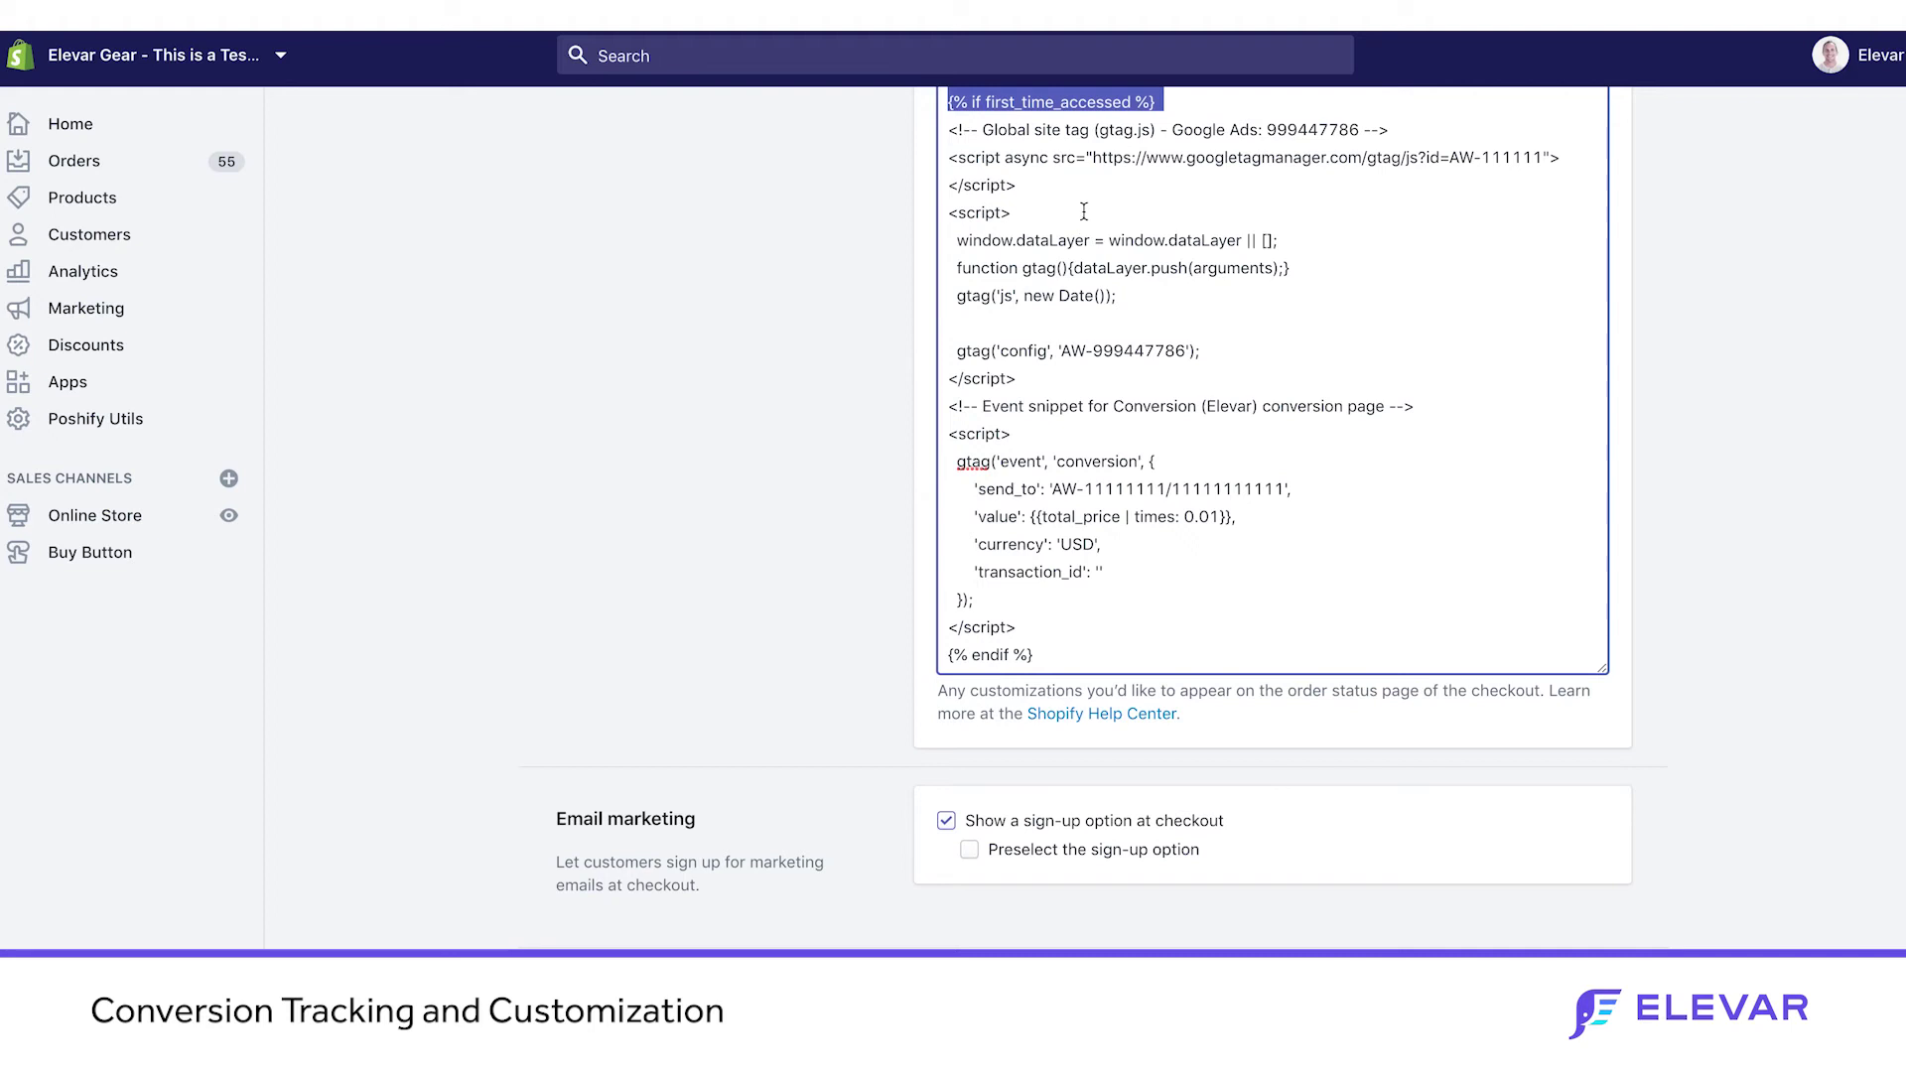
{"action": "scroll", "coordinate": [1105, 323], "scroll_direction": "up", "scroll_amount": 1}
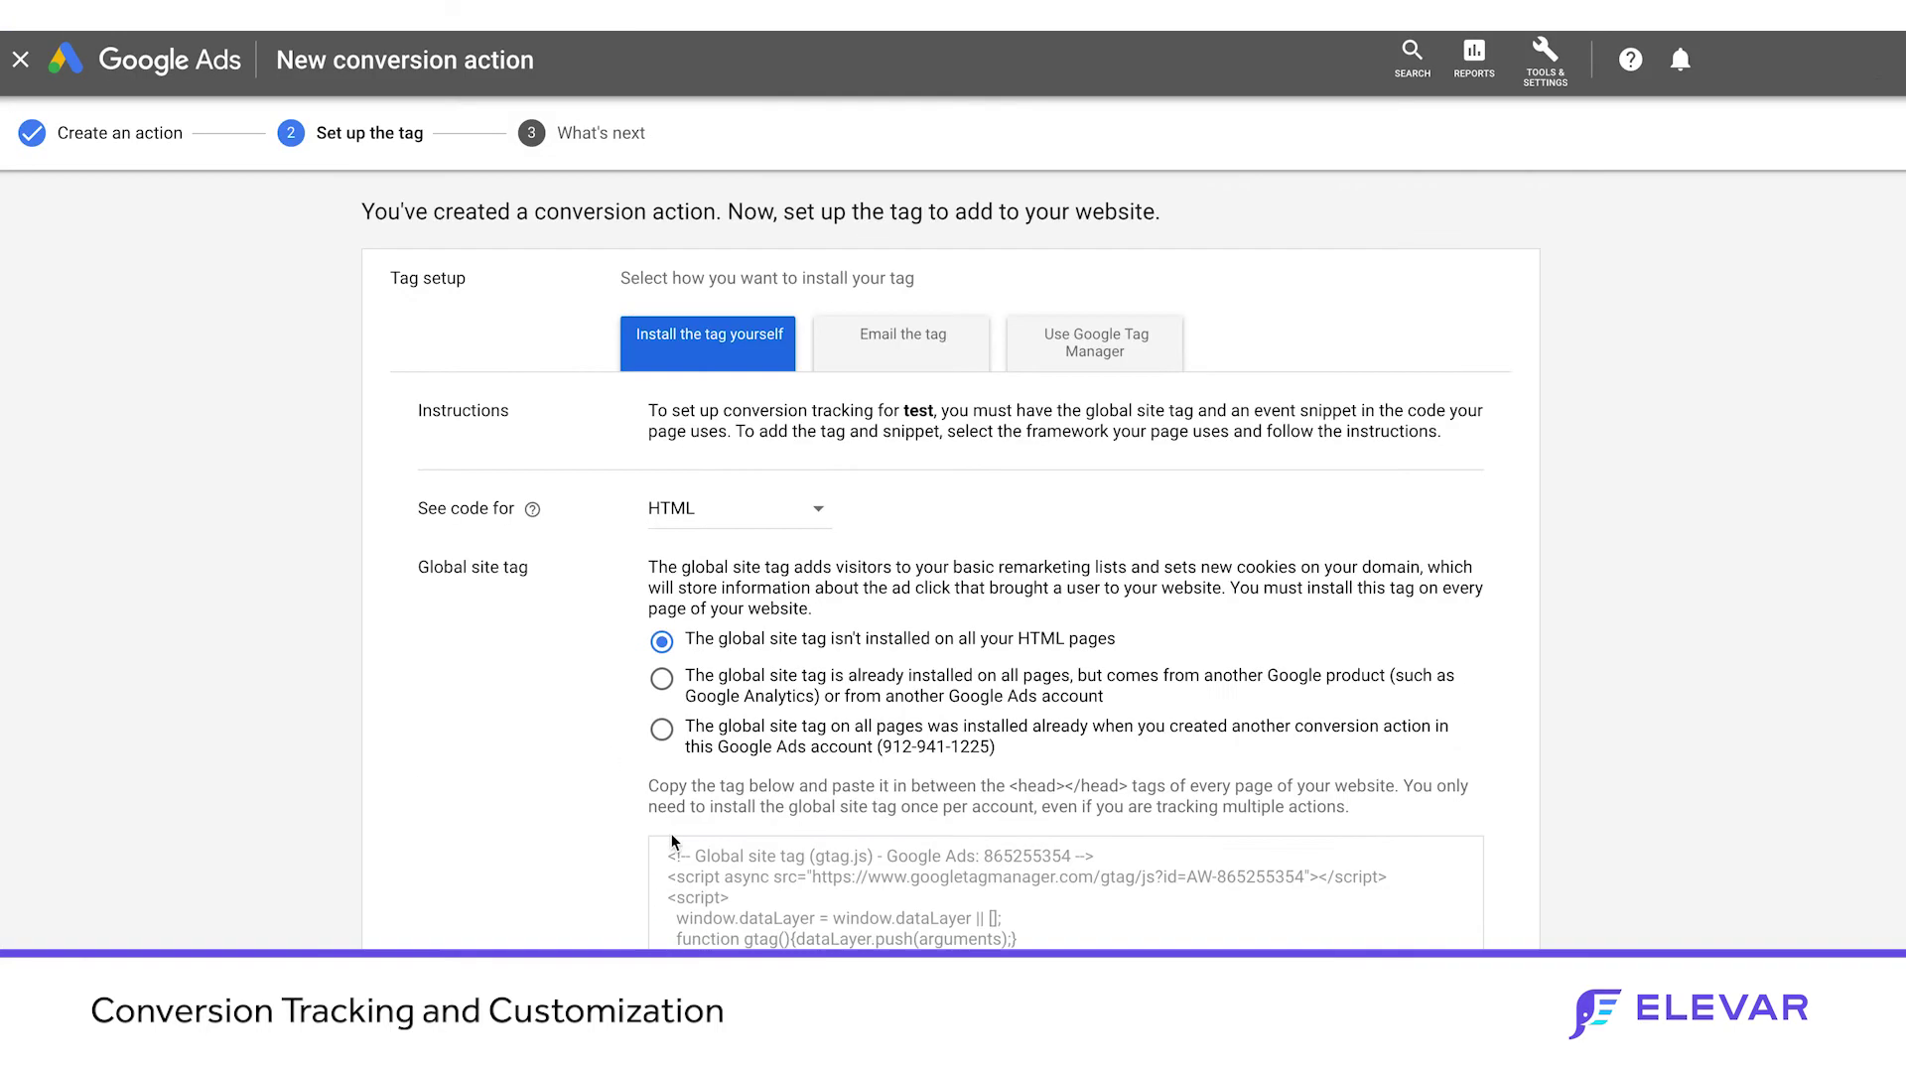
- Set the AdWords - Transaction tag's Conversion Label in Tag Manager to QF83CKT-jLYBELr_ypwD, copied from the Google Ads Tag Manager instructions
{"action": "left_click", "coordinate": [1139, 357]}
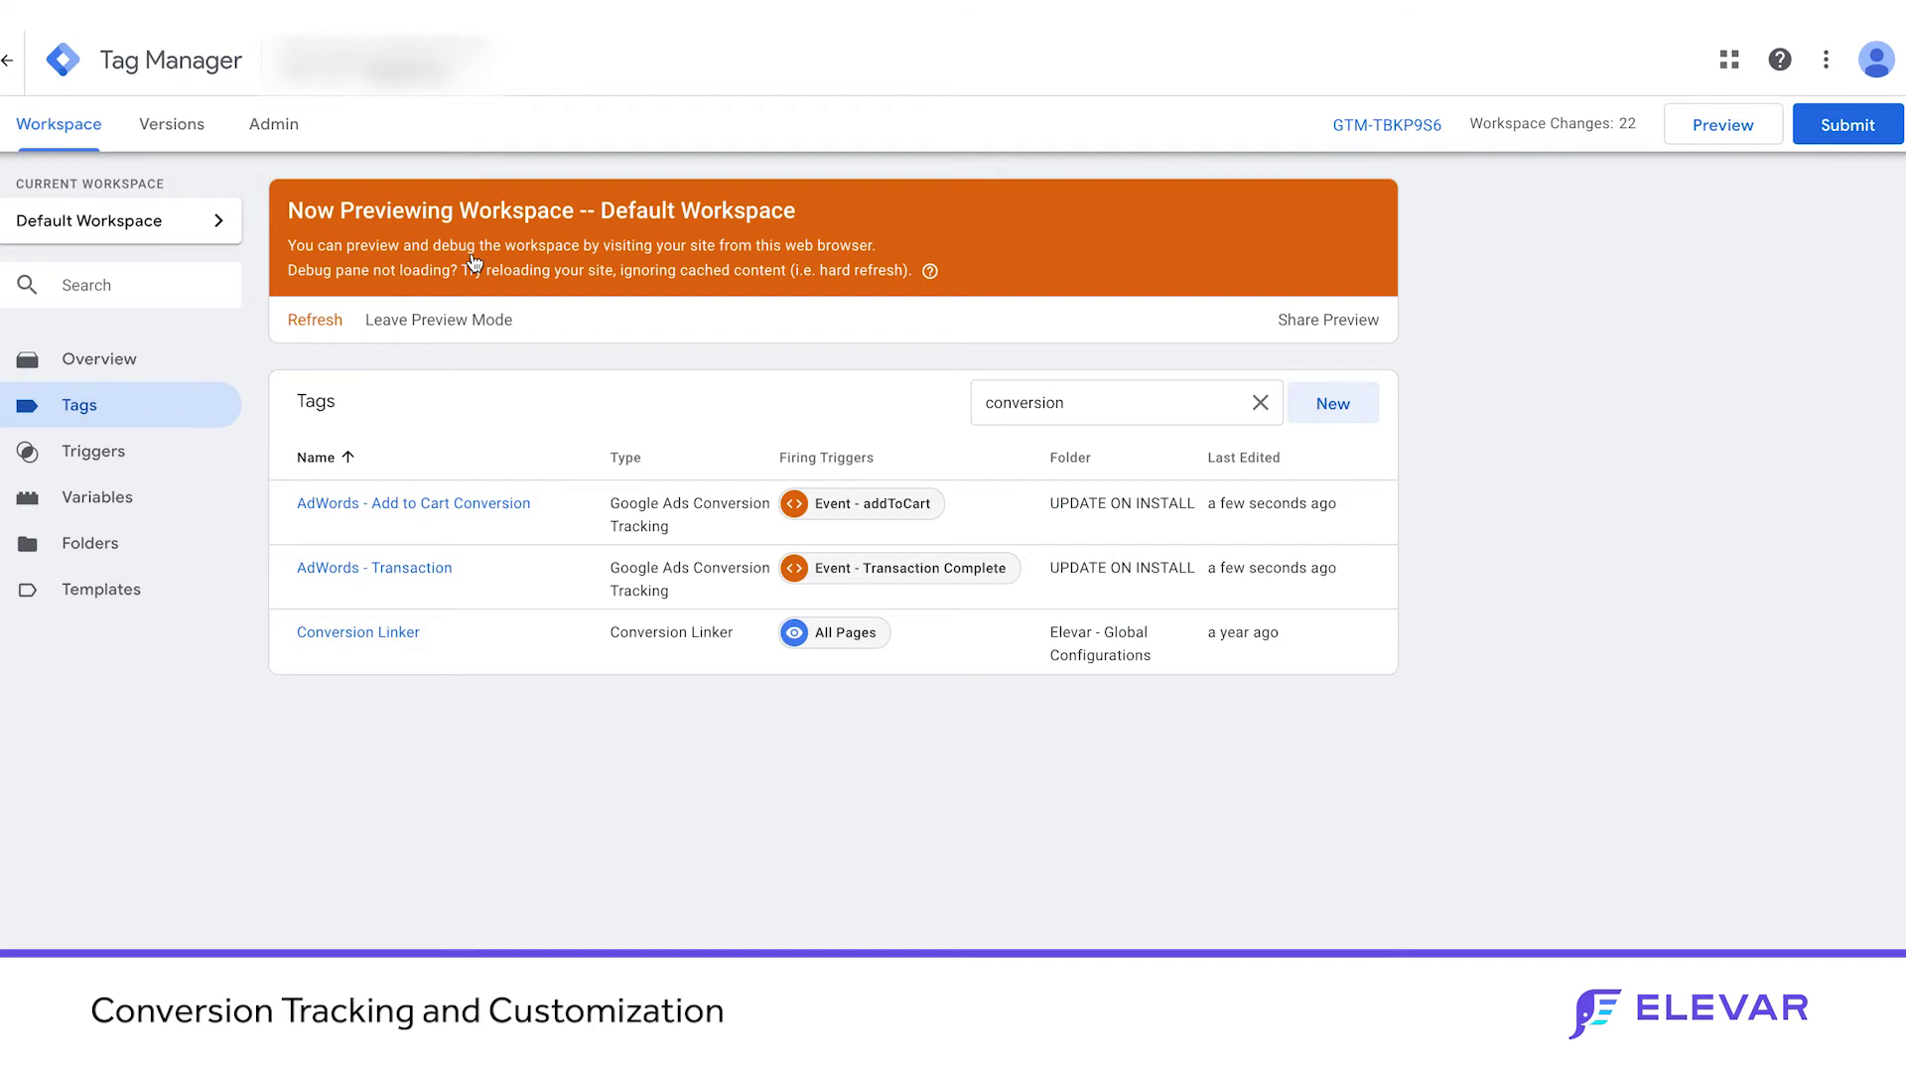
{"action": "left_click", "coordinate": [369, 565]}
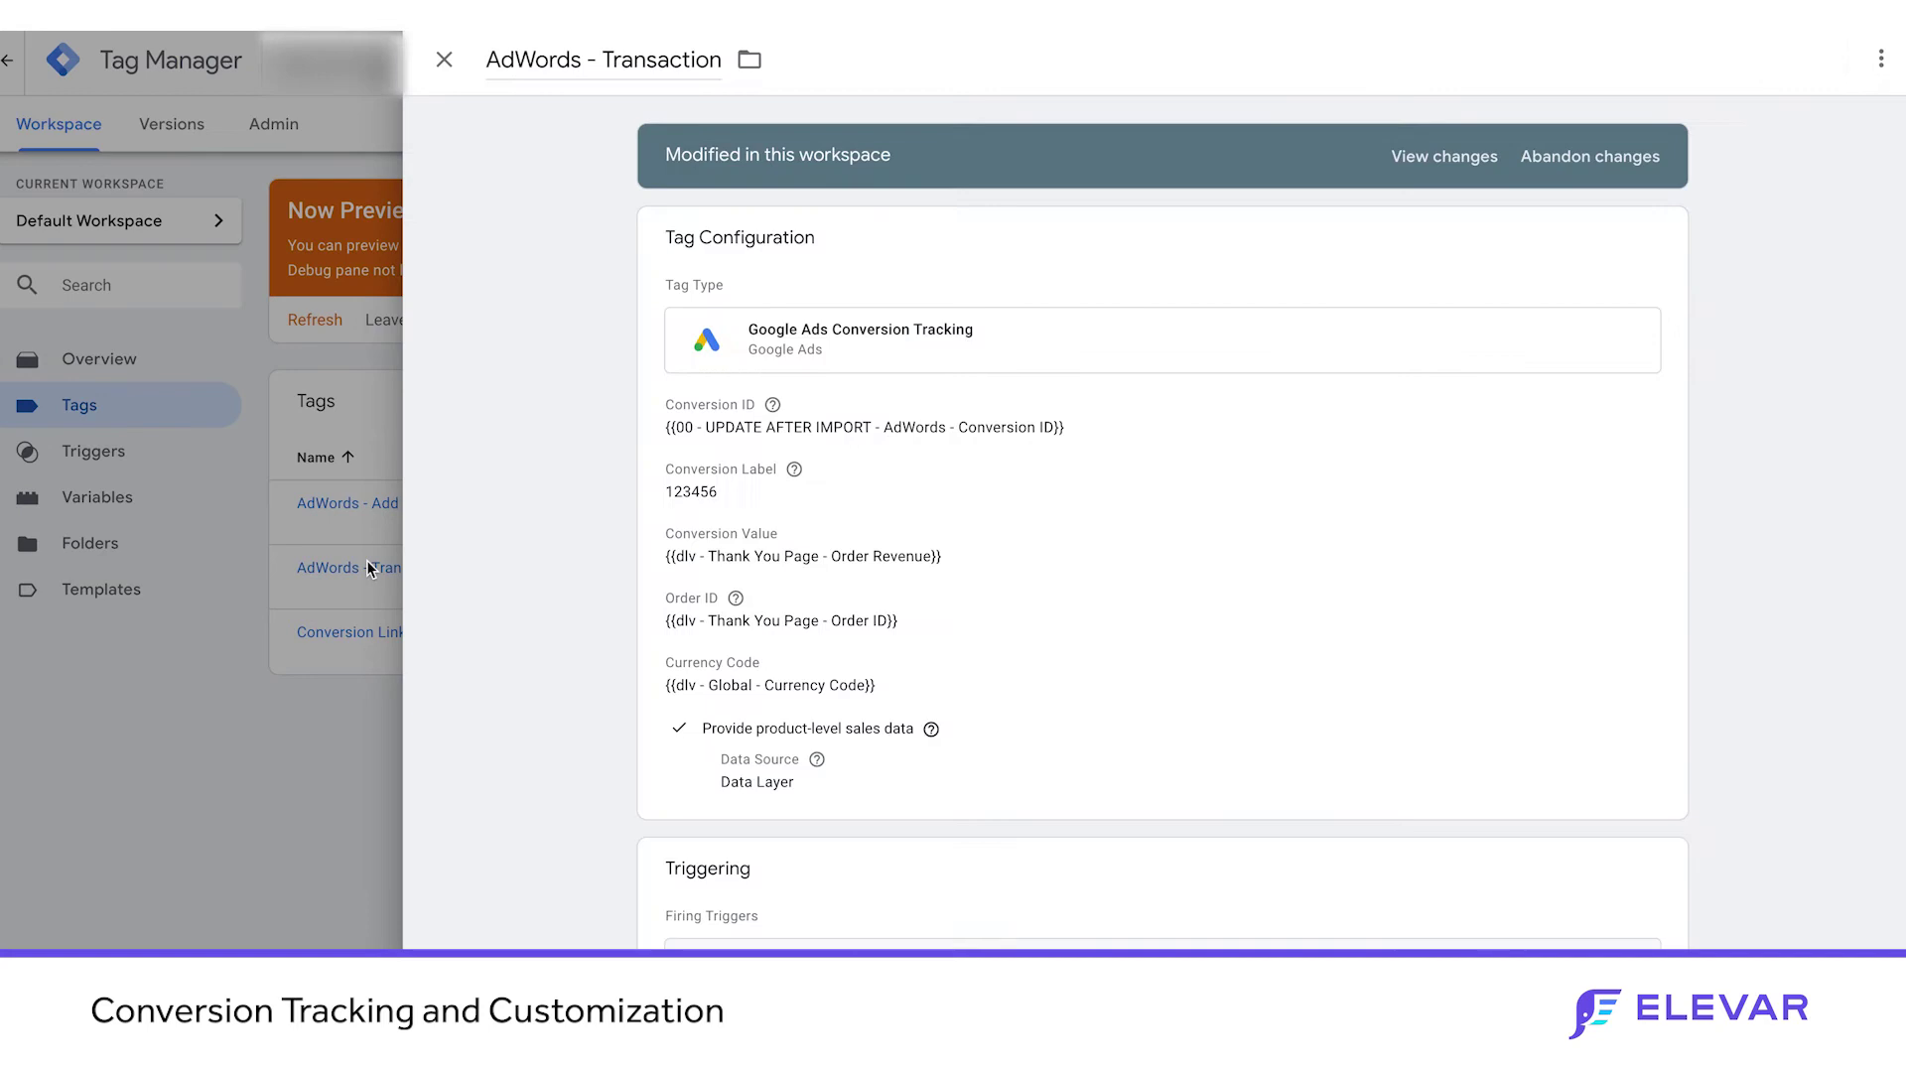
{"action": "scroll", "coordinate": [752, 462], "scroll_direction": "down", "scroll_amount": 1}
{"action": "double_click", "coordinate": [749, 464]}
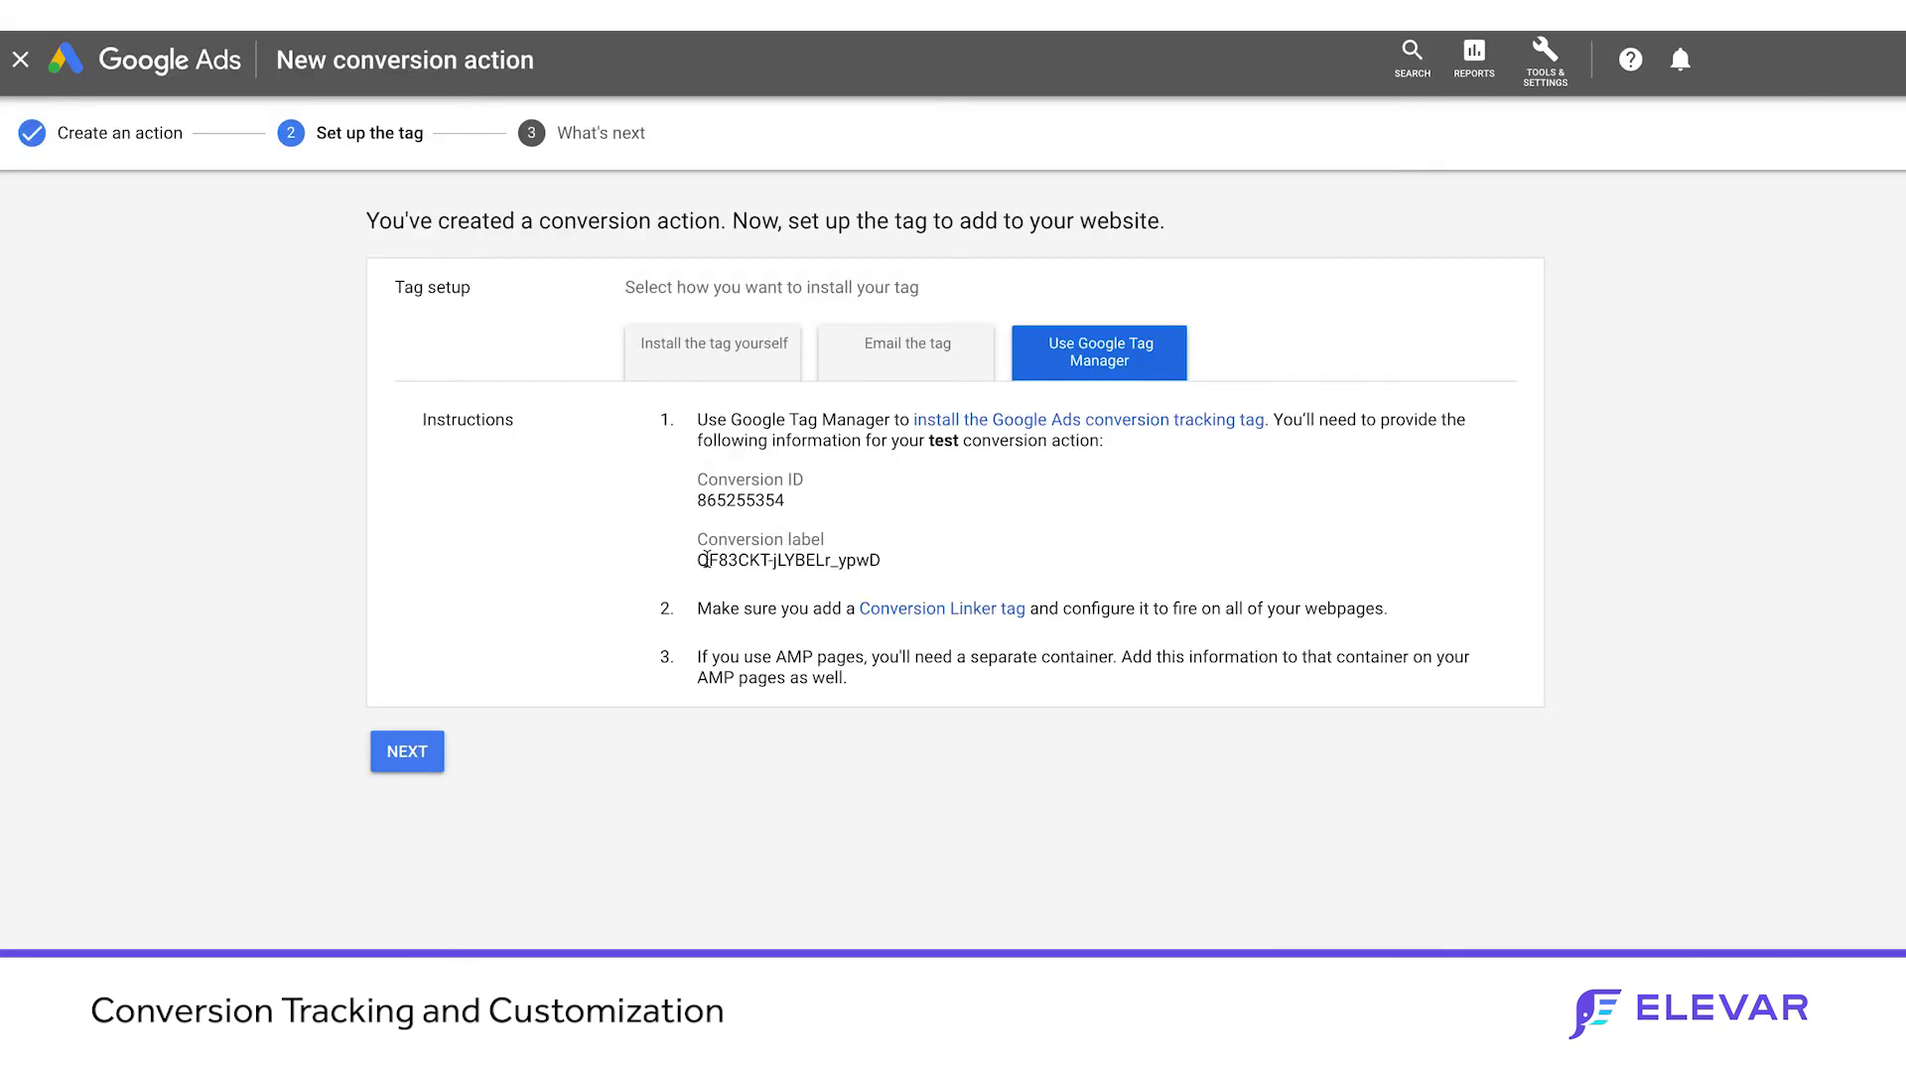
{"action": "left_click_drag", "start_coordinate": [698, 562], "coordinate": [893, 567]}
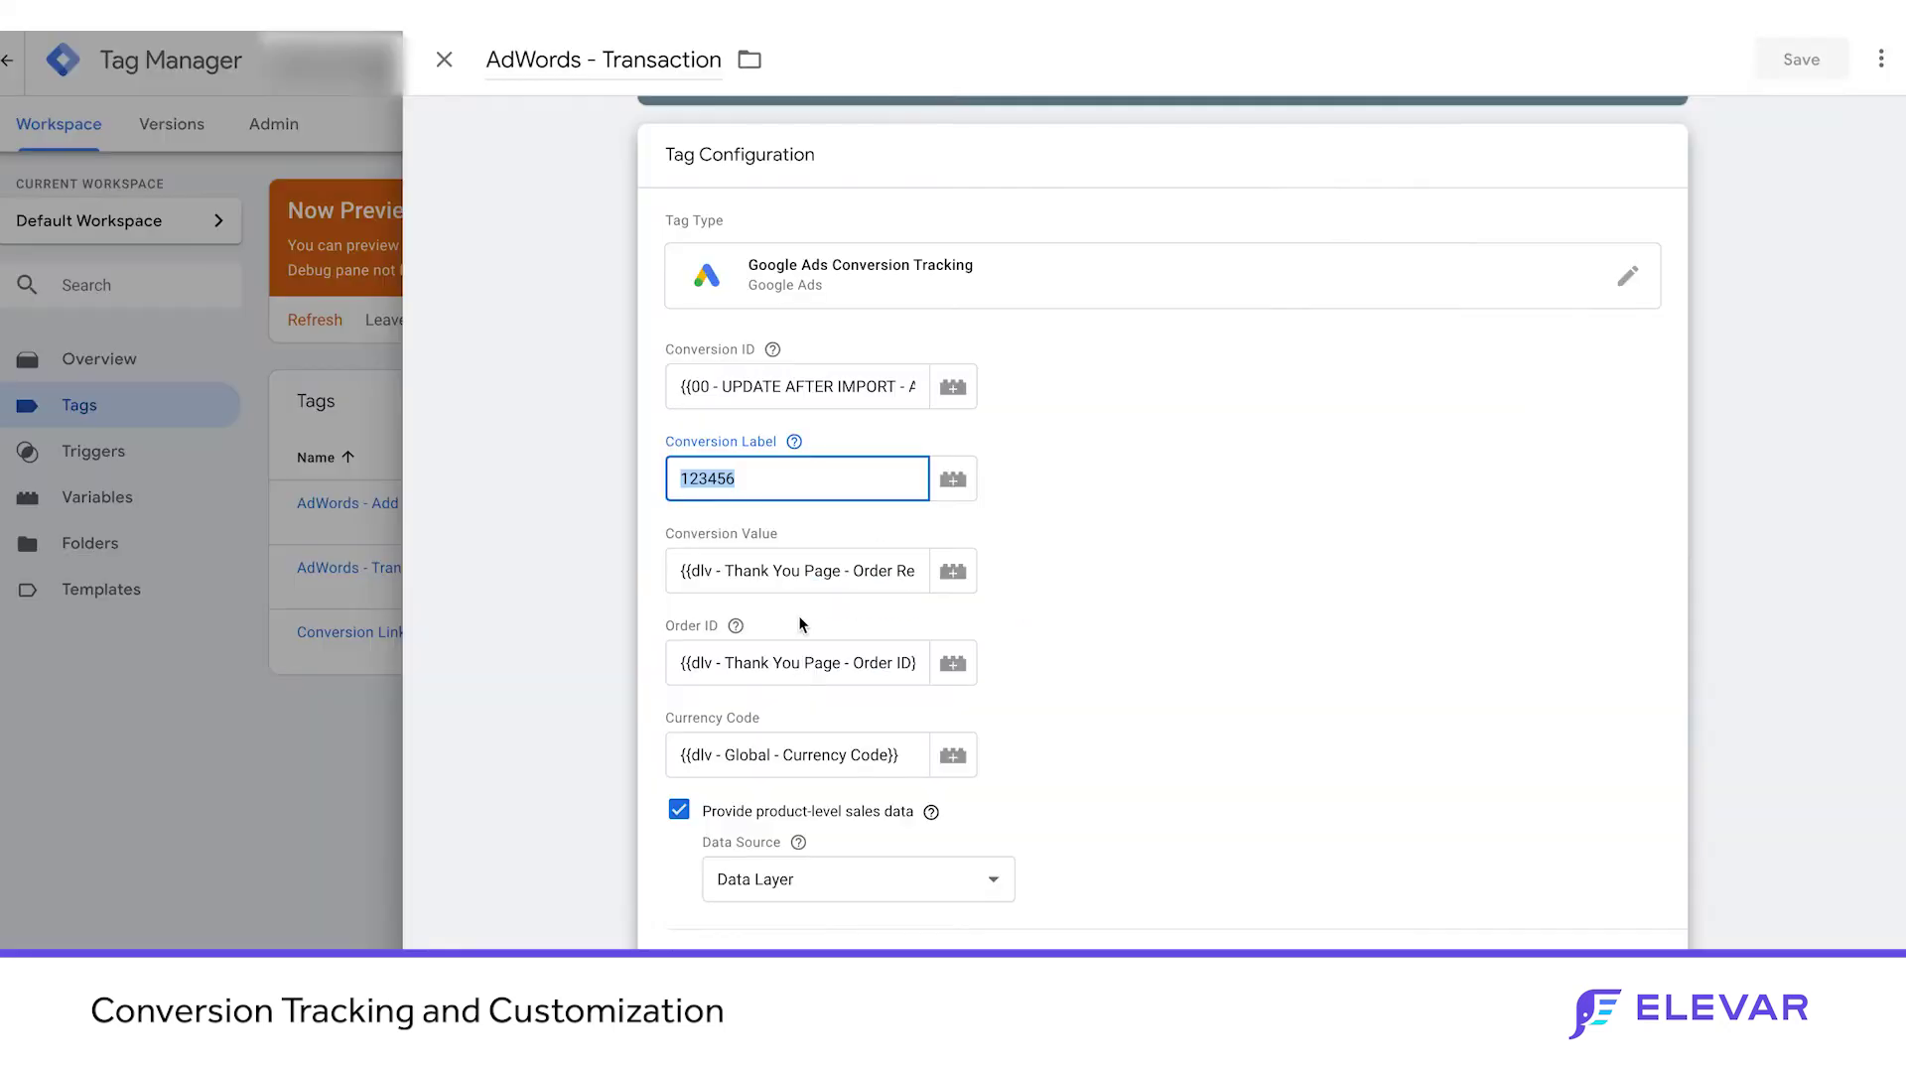
{"action": "type", "text": "QF83CKT-jLYBELr_ypwD"}
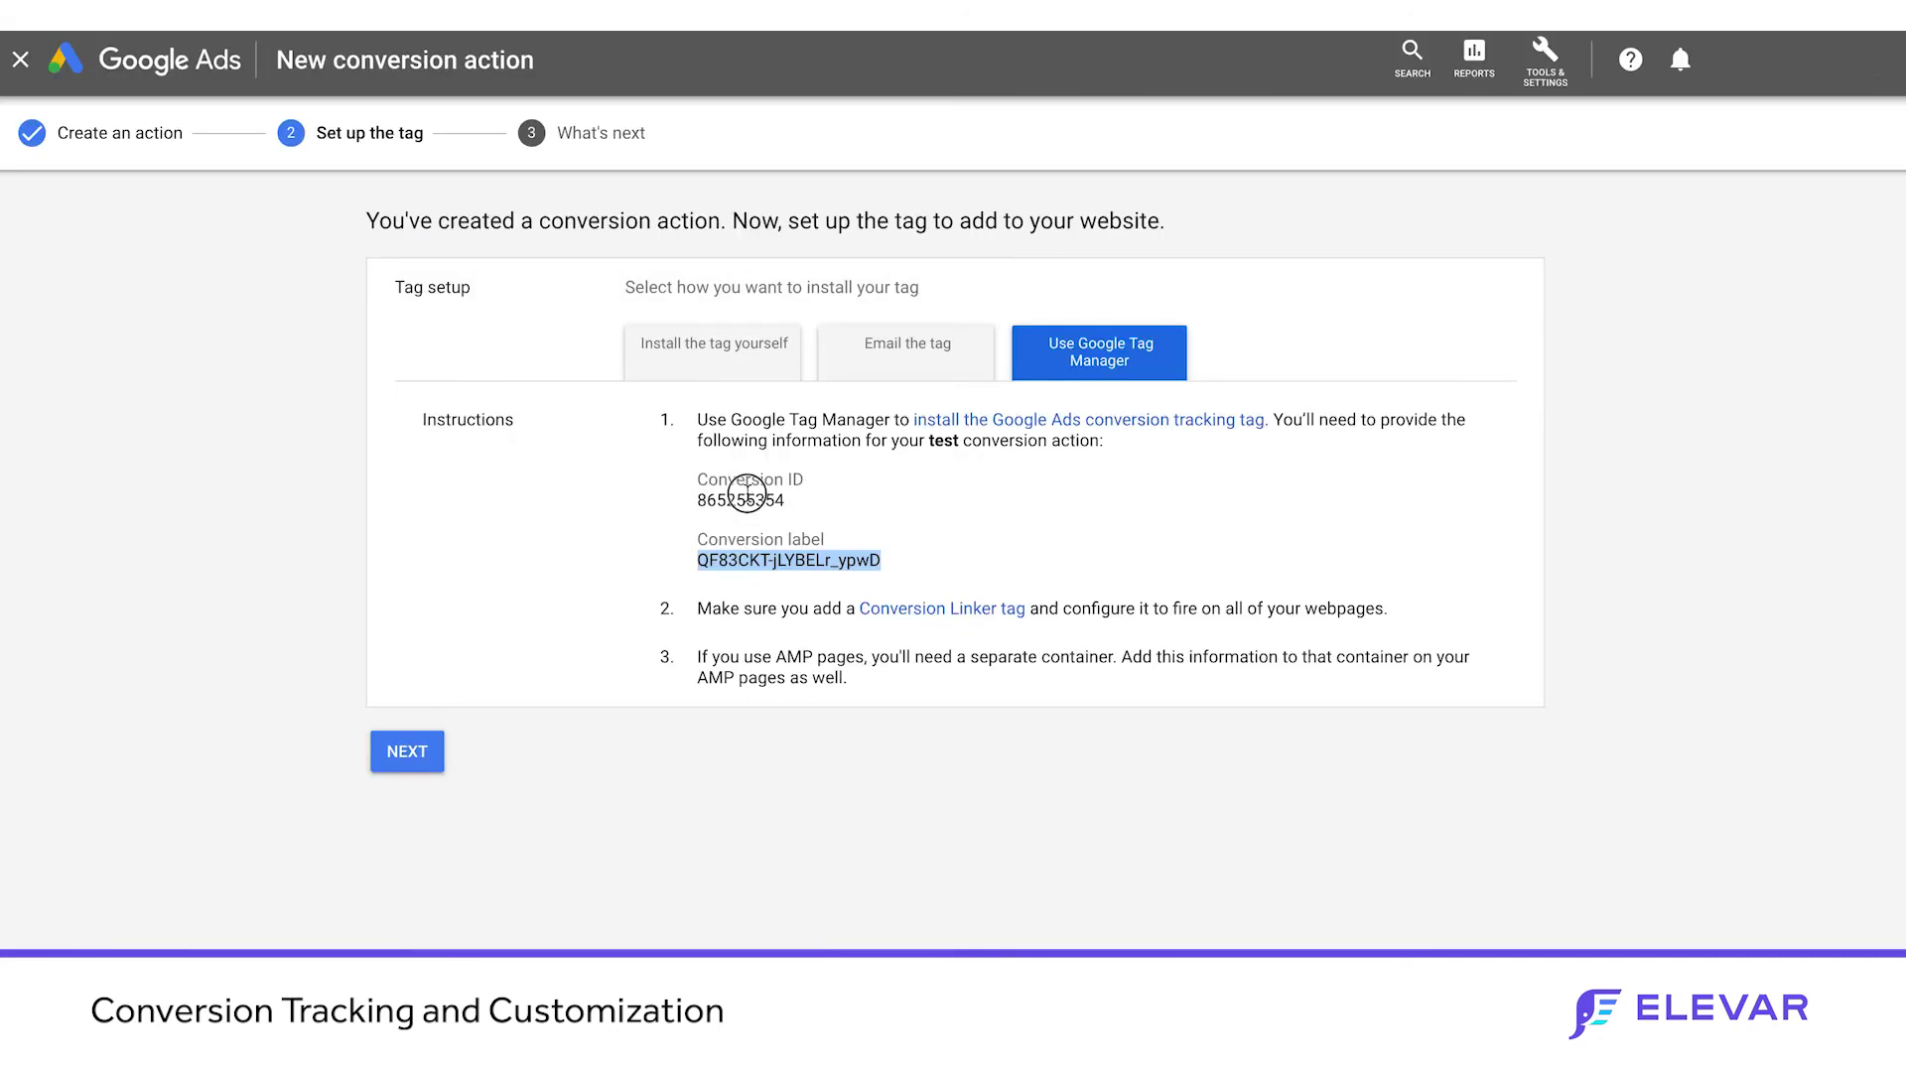
- Copy the conversion ID from Google Ads, and discard the unsaved changes to the AdWords - Transaction tag in Tag Manager
{"action": "double_click", "coordinate": [747, 496]}
{"action": "key", "text": "ctrl+c"}
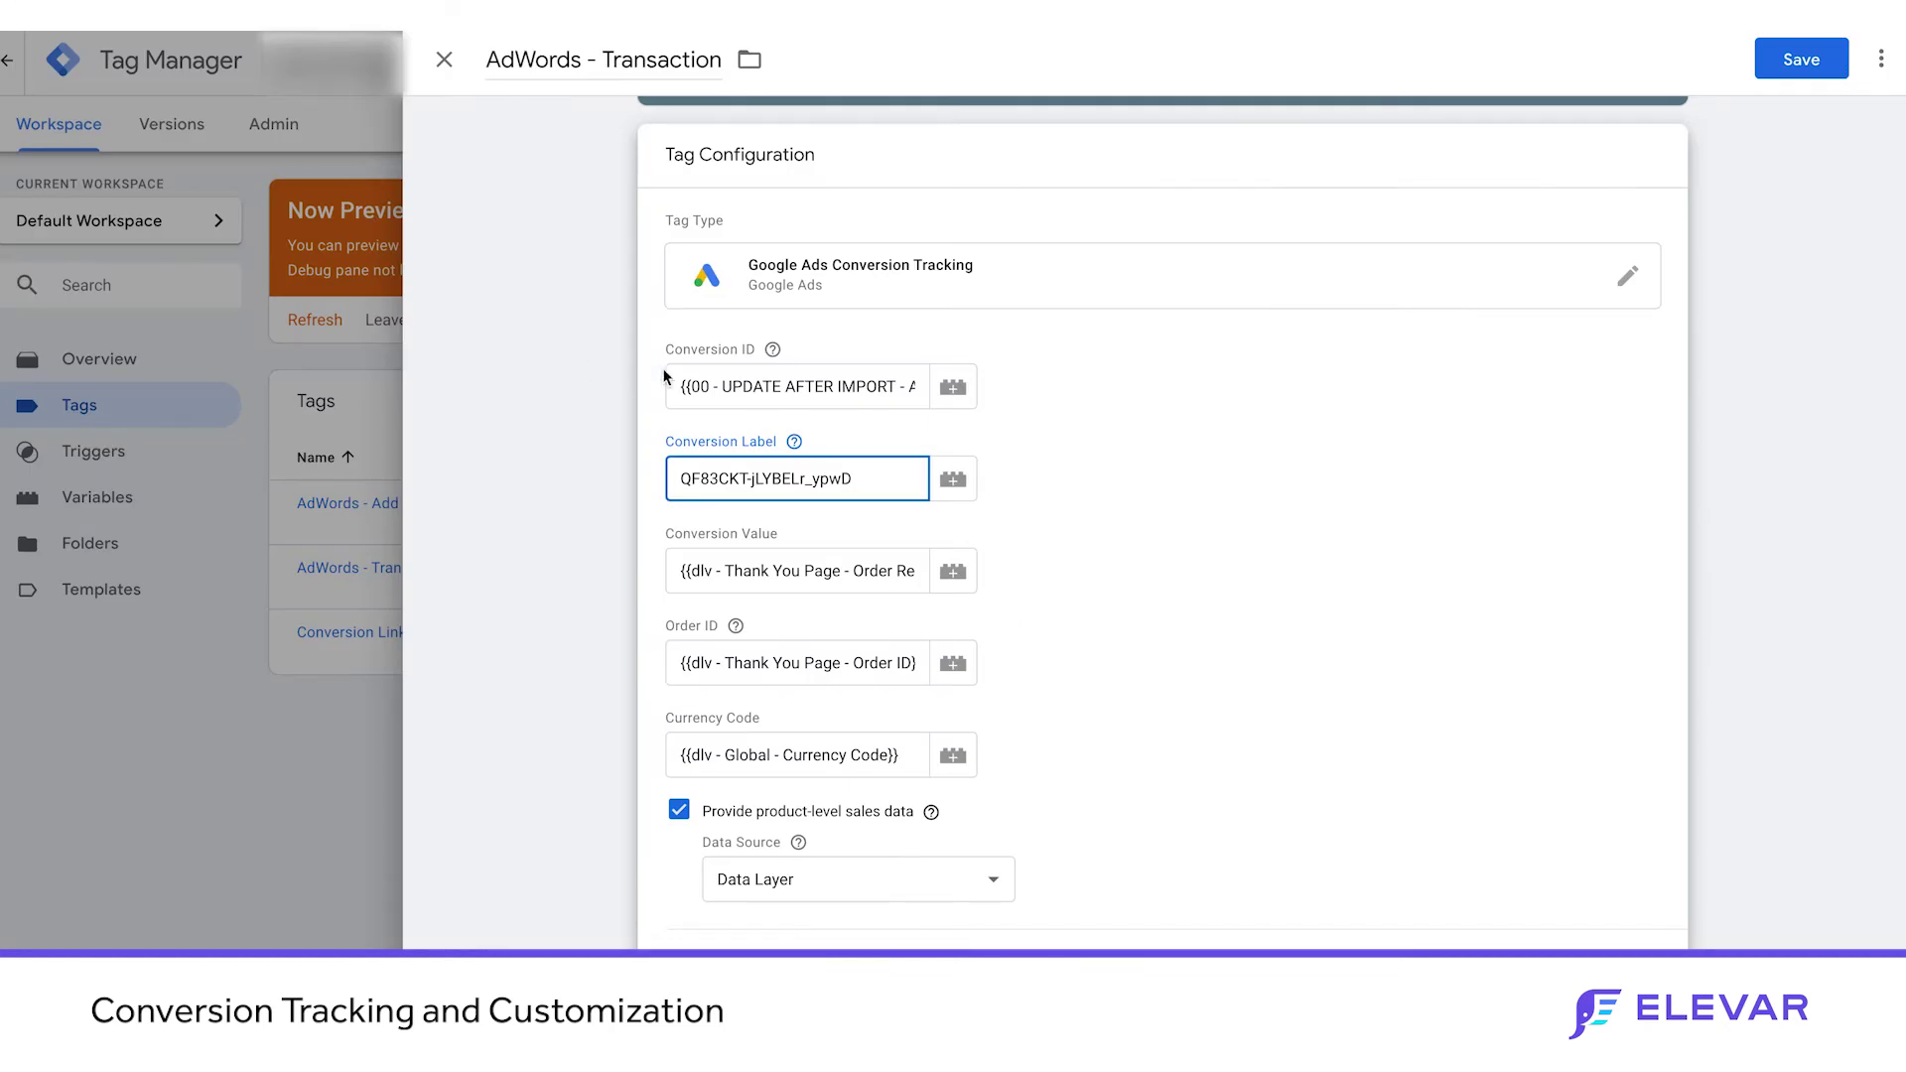
{"action": "left_click", "coordinate": [443, 60]}
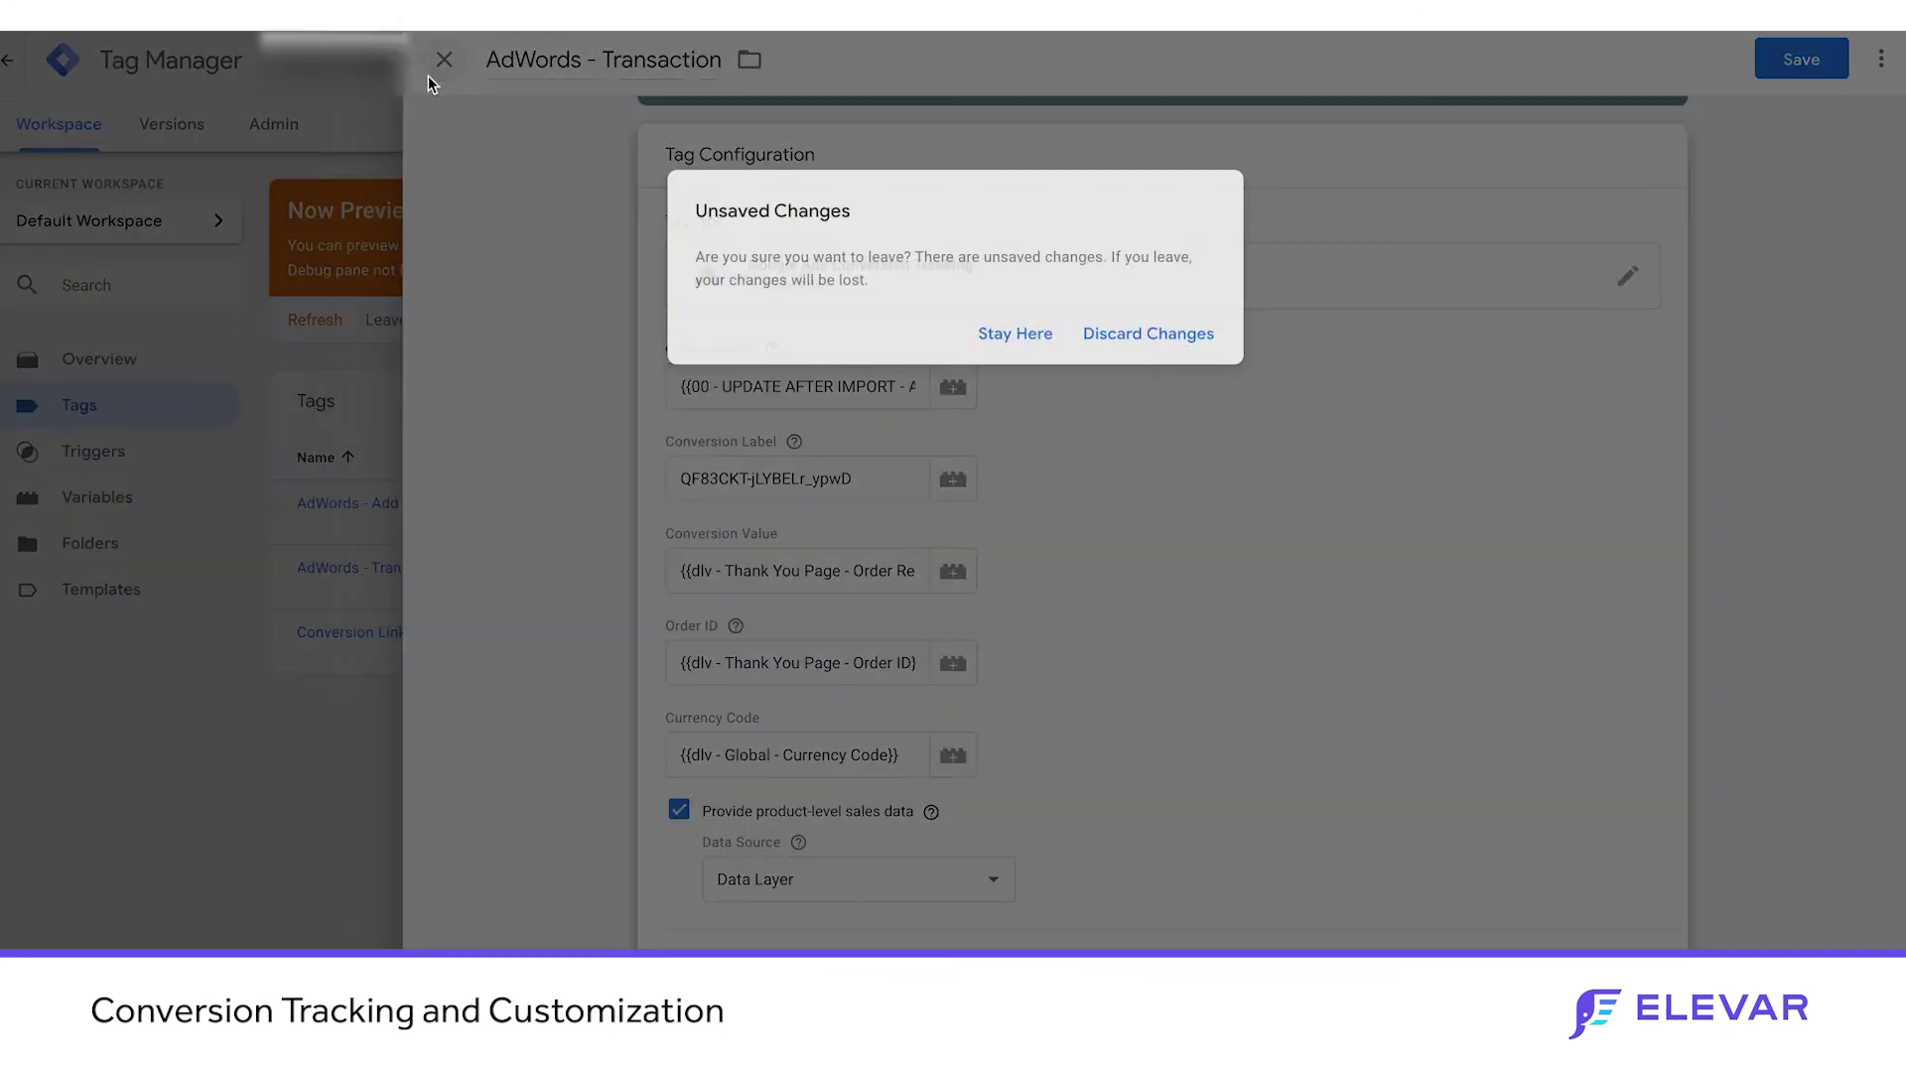
{"action": "left_click", "coordinate": [1159, 333]}
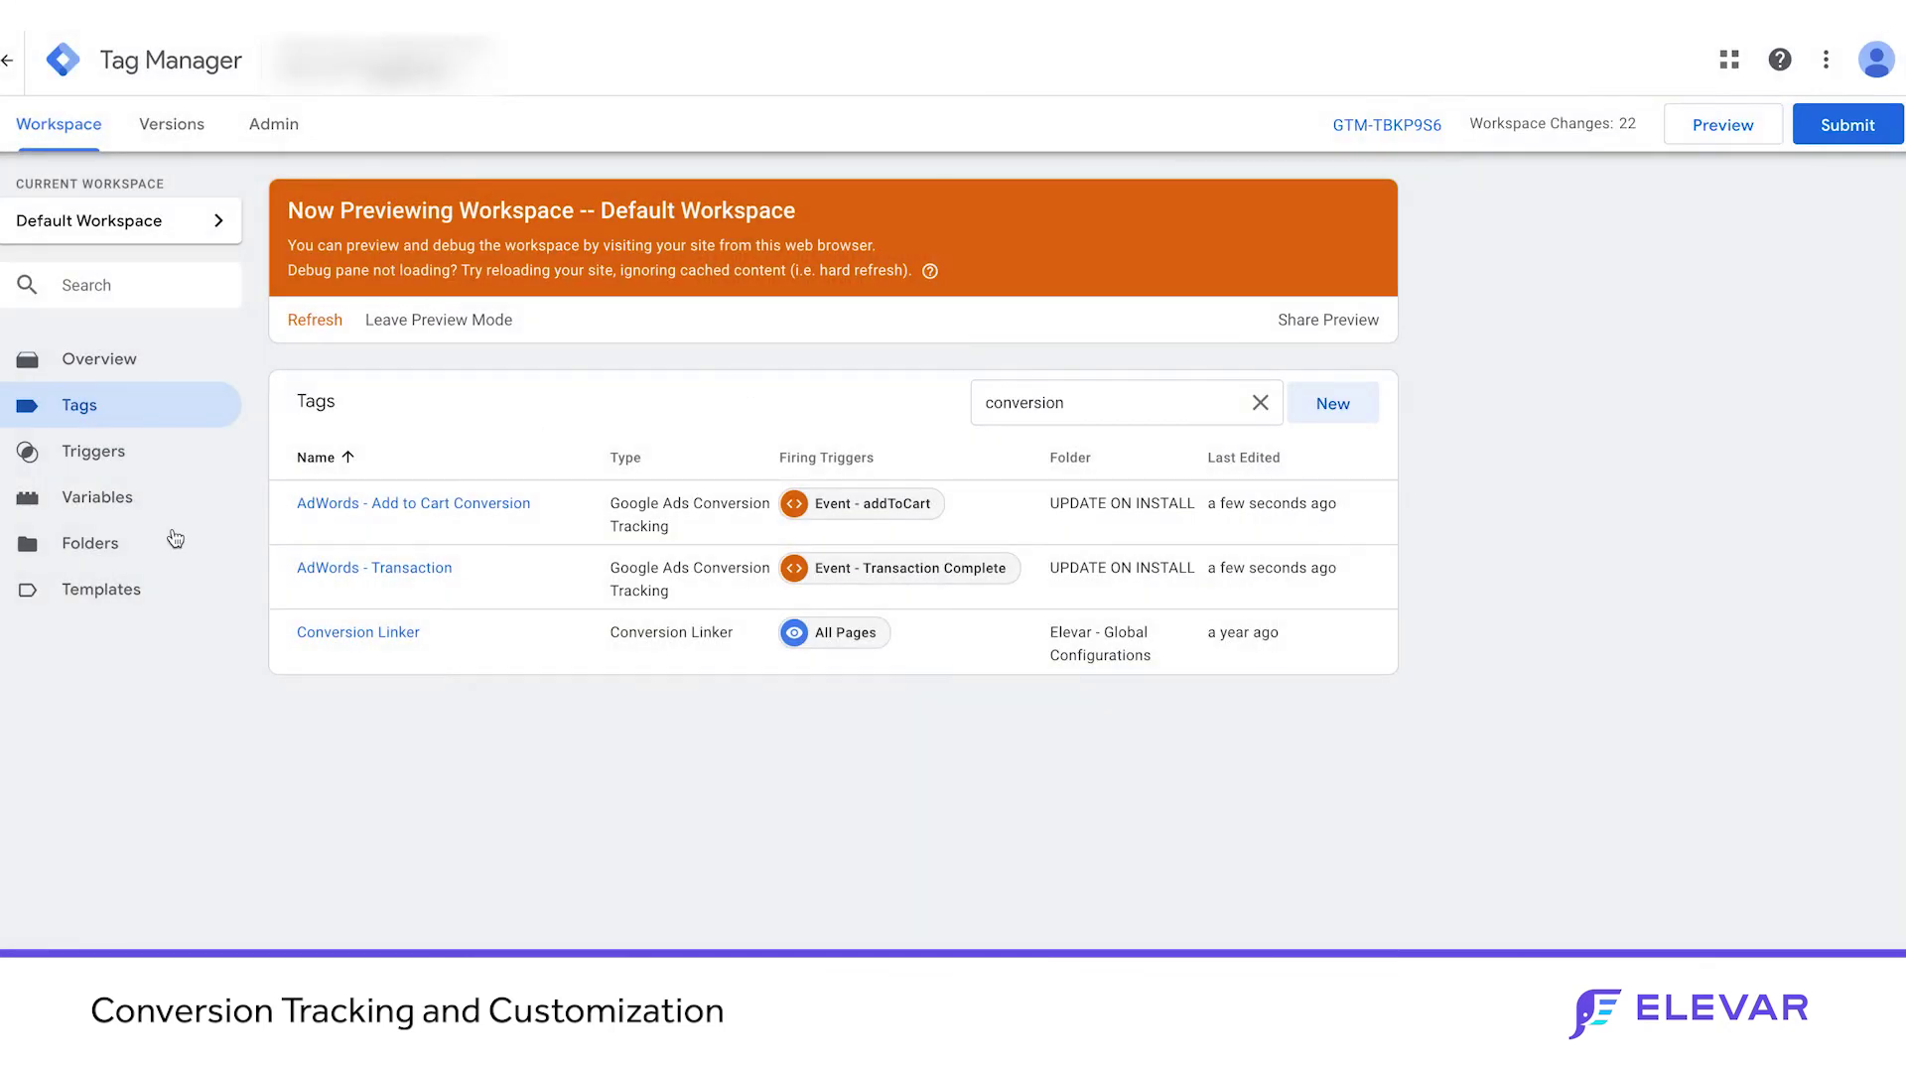
- Search the user-defined variables for "ad" and set the constant AdWords Conversion ID variable to 865255354
{"action": "left_click", "coordinate": [110, 512]}
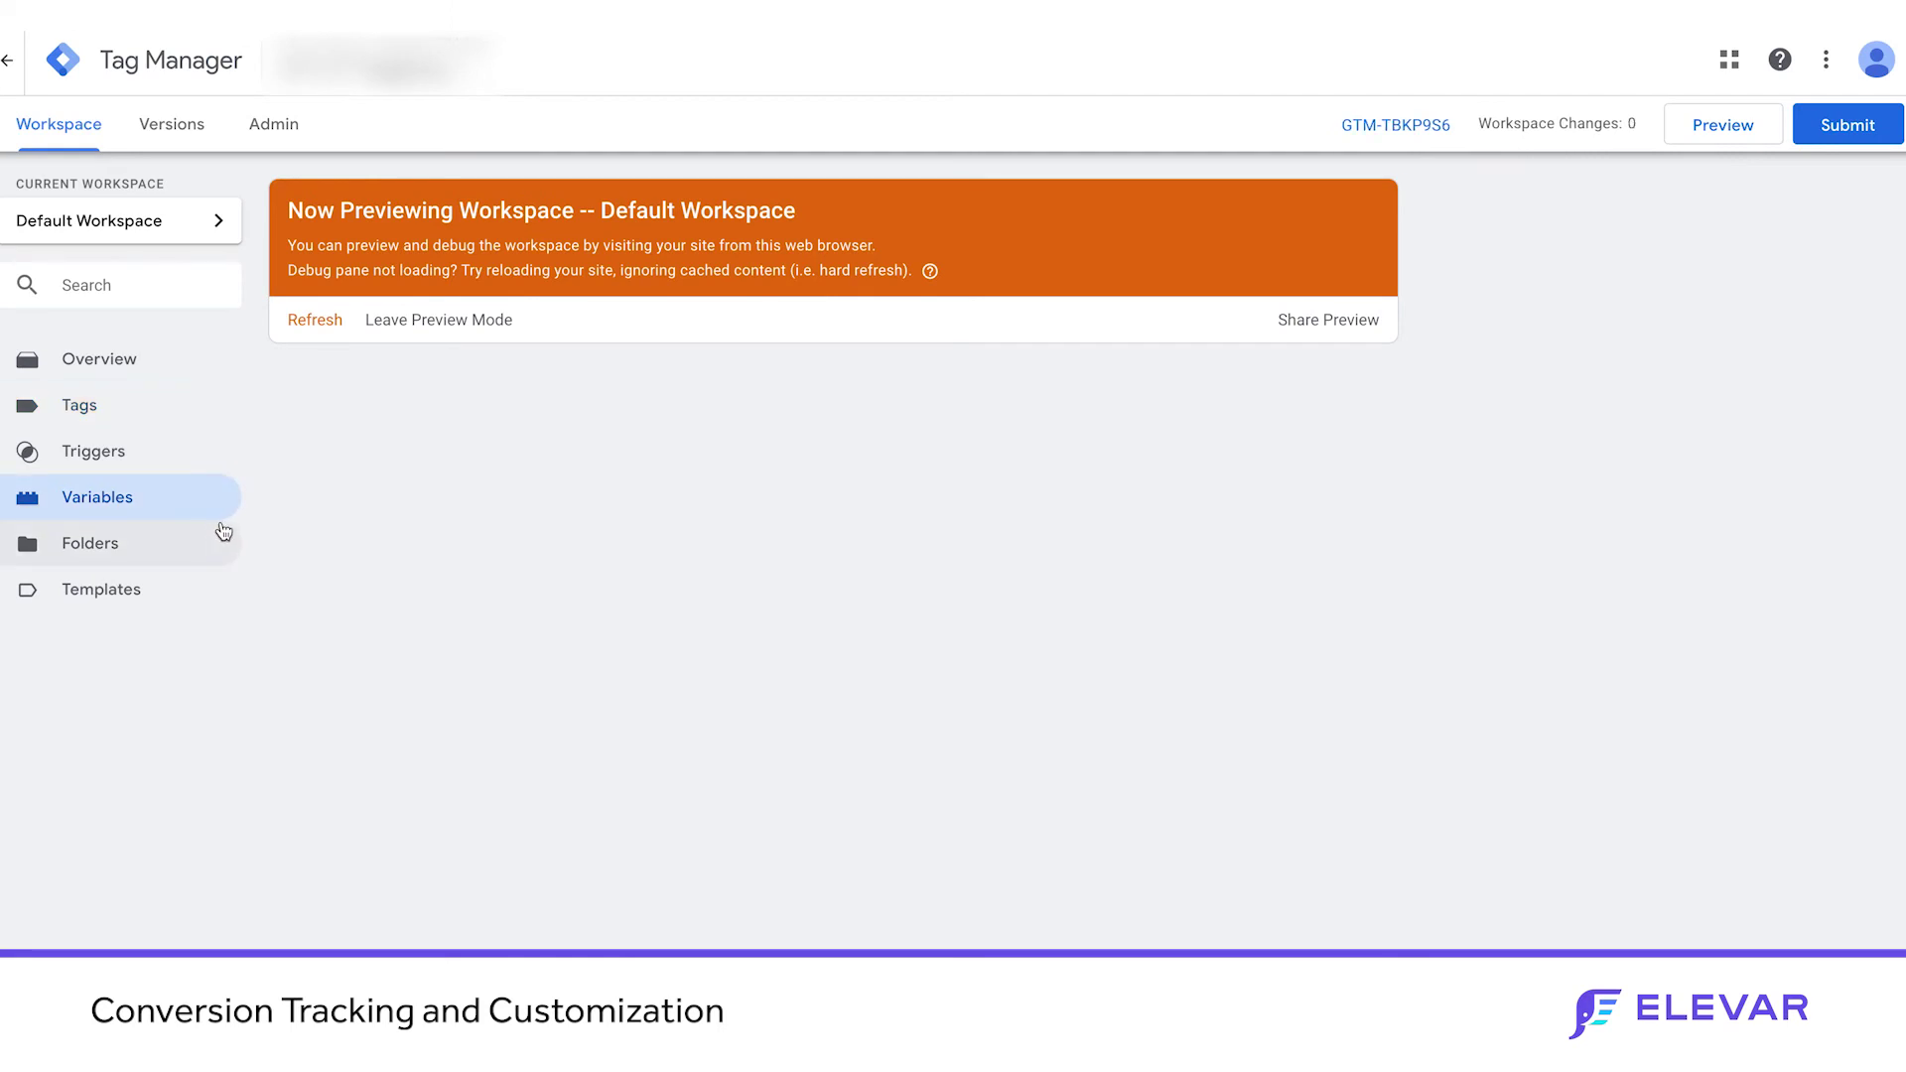
{"action": "scroll", "coordinate": [1178, 822], "scroll_direction": "down", "scroll_amount": 7}
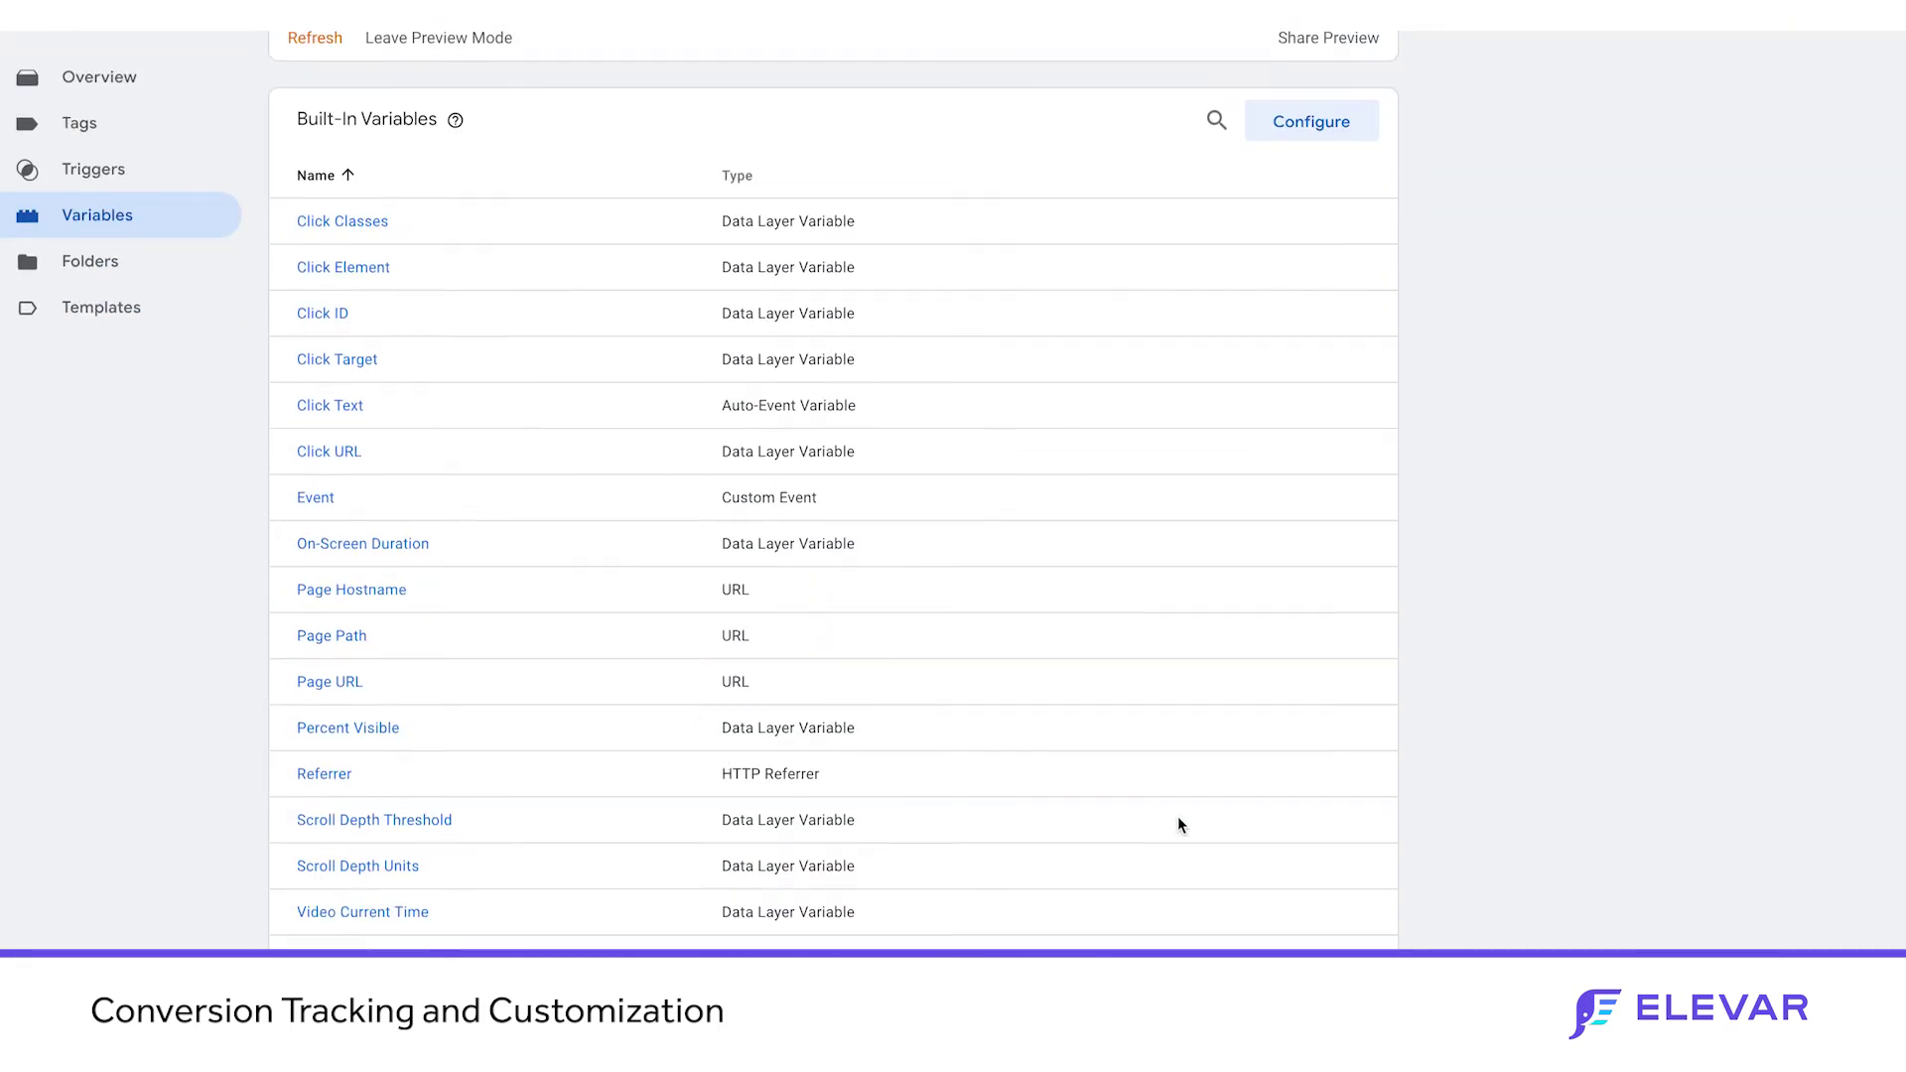
{"action": "left_click", "coordinate": [1259, 739]}
{"action": "type", "text": "ad"}
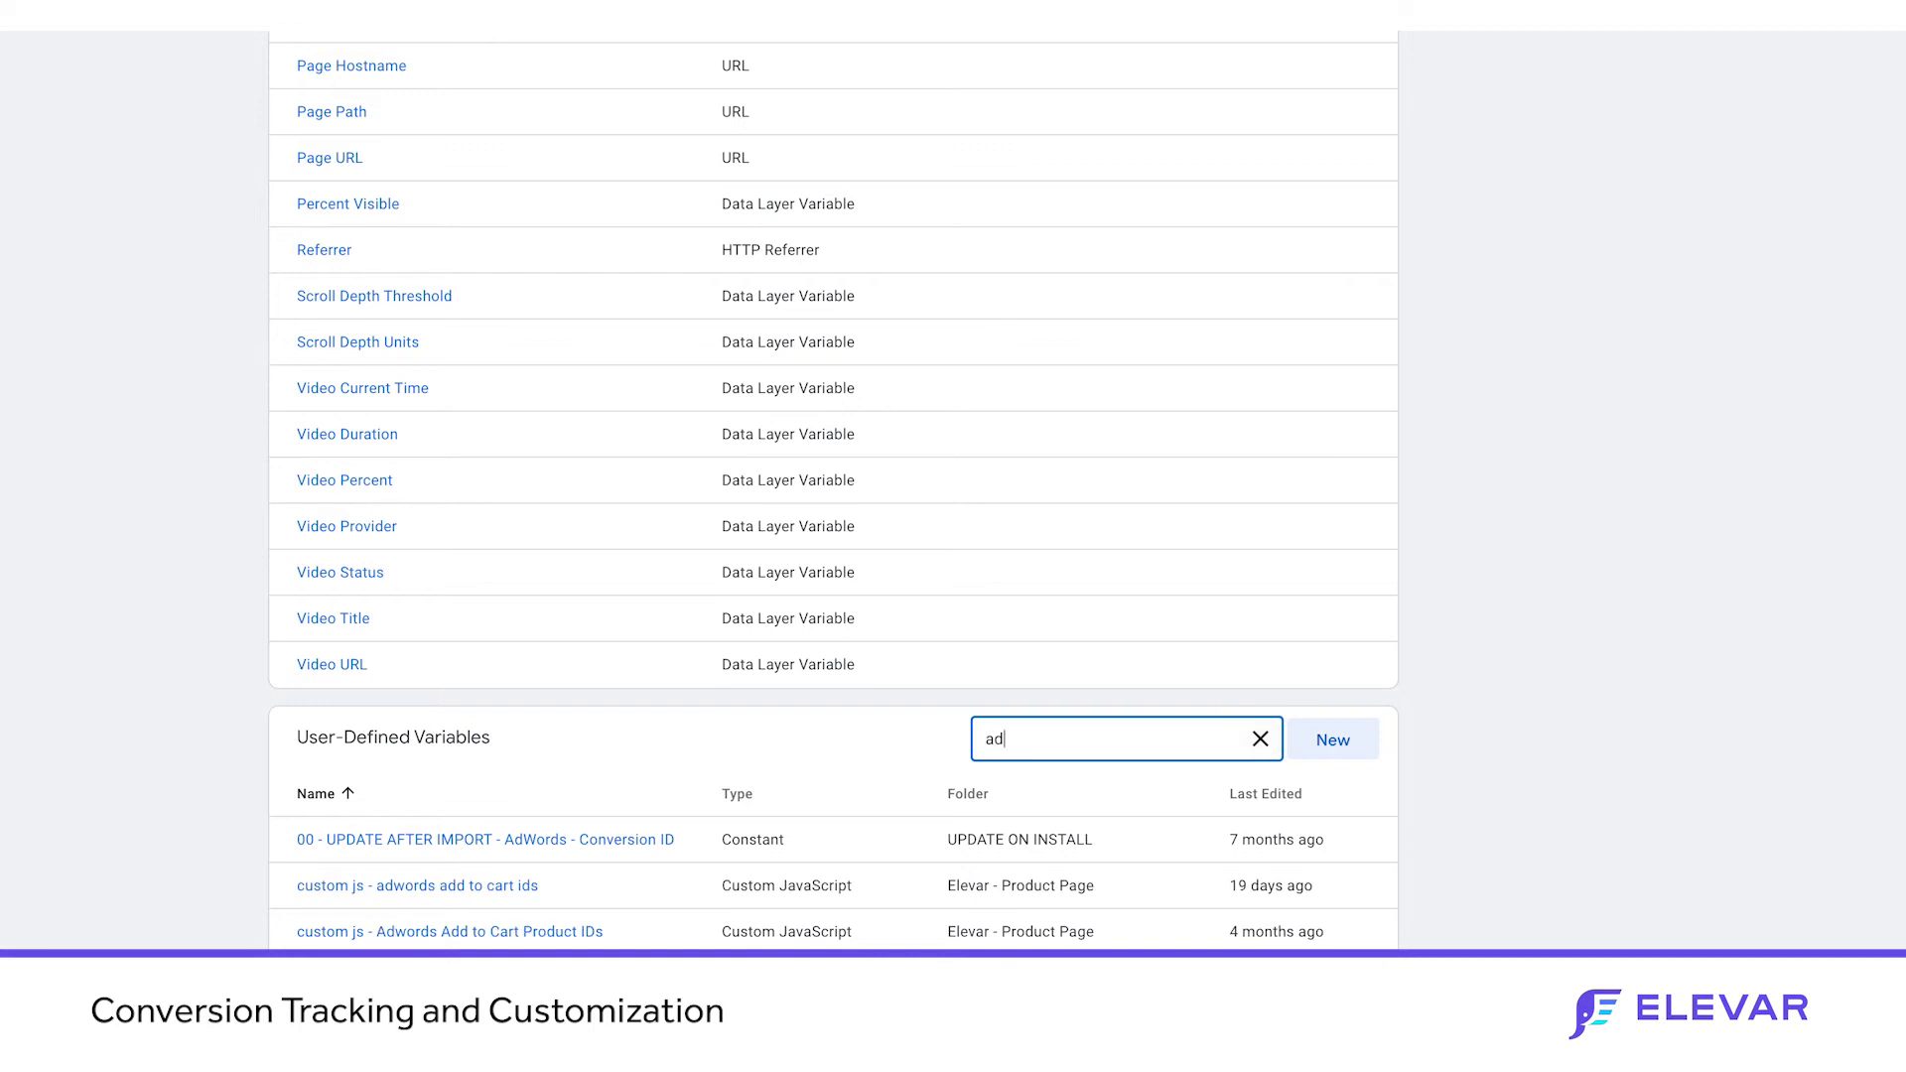
{"action": "left_click", "coordinate": [595, 844]}
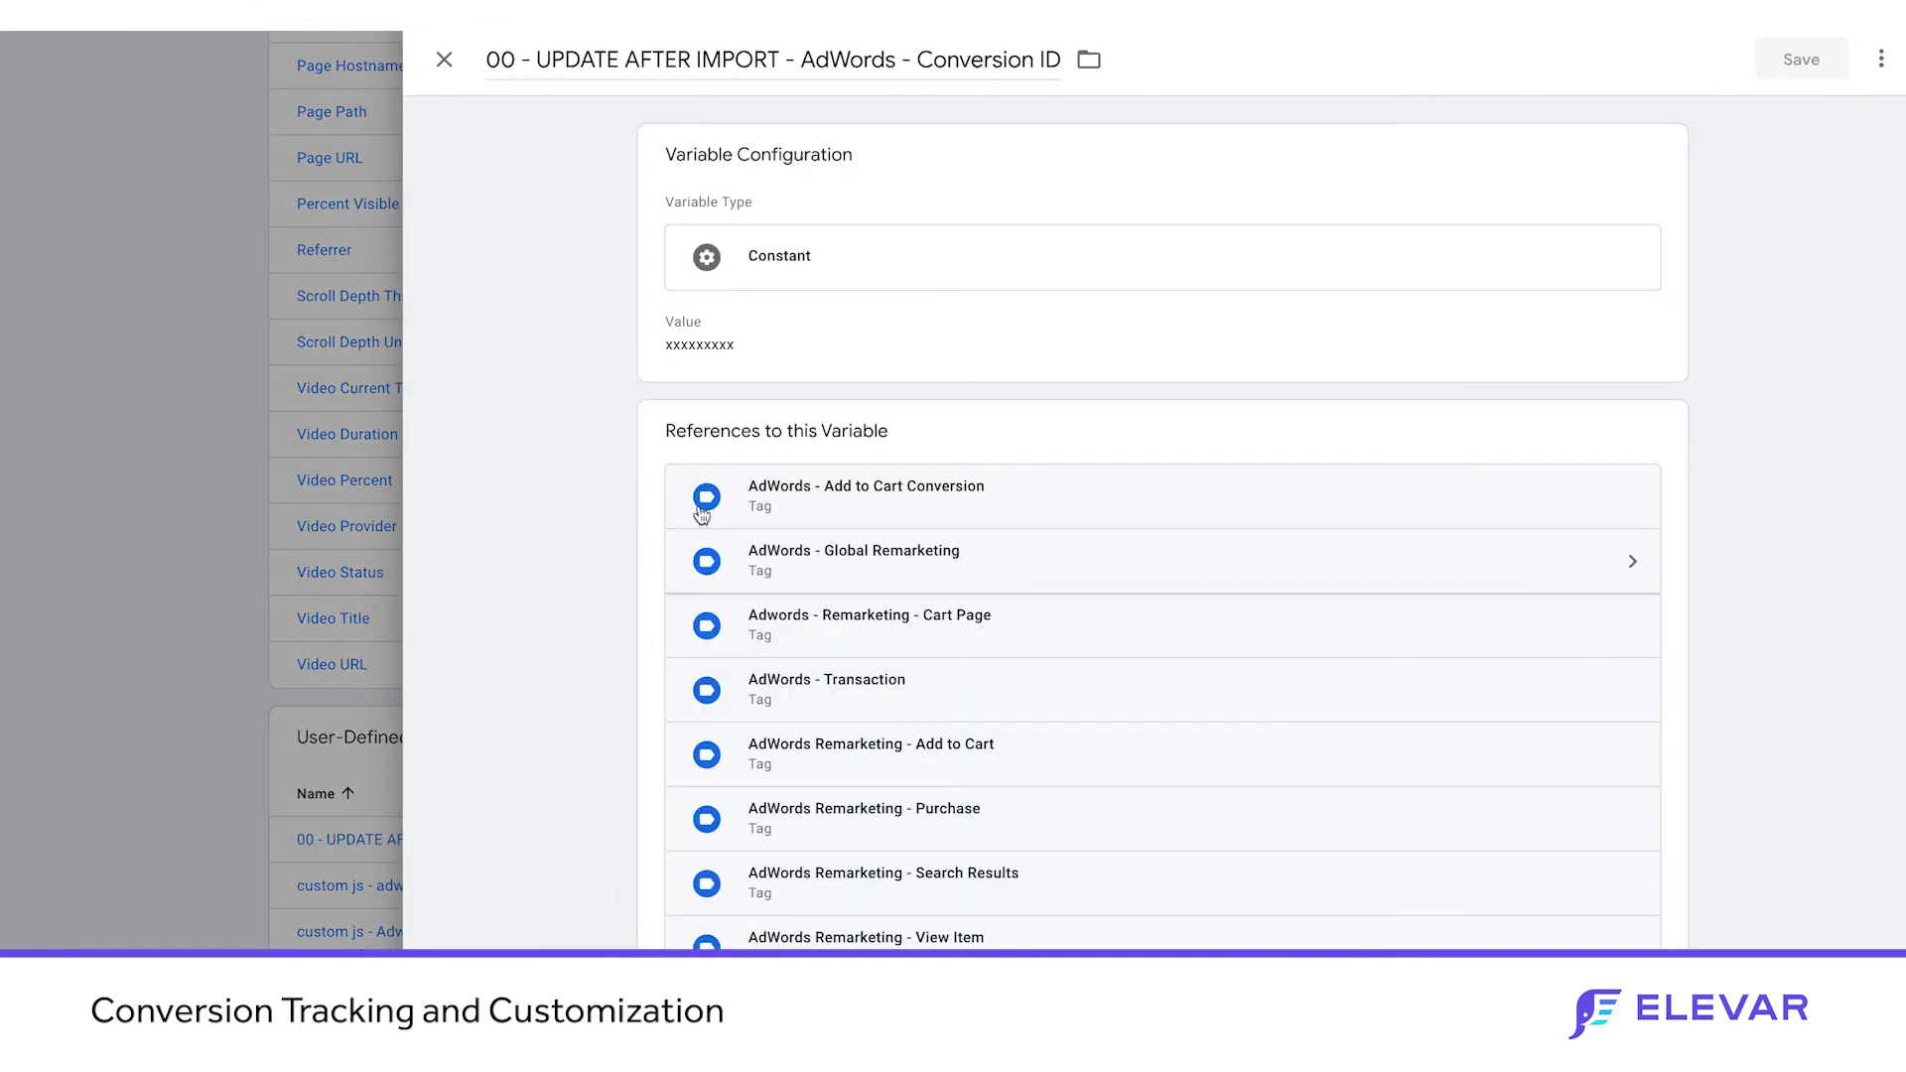
{"action": "scroll", "coordinate": [743, 386], "scroll_direction": "down", "scroll_amount": 1}
{"action": "double_click", "coordinate": [749, 297]}
{"action": "key", "text": "ctrl+v"}
- Rename the variable as "AdWords - Conversion ID" and save it
{"action": "left_click_drag", "start_coordinate": [799, 61], "coordinate": [487, 59]}
{"action": "key", "text": "BackSpace"}
{"action": "left_click", "coordinate": [1814, 64]}
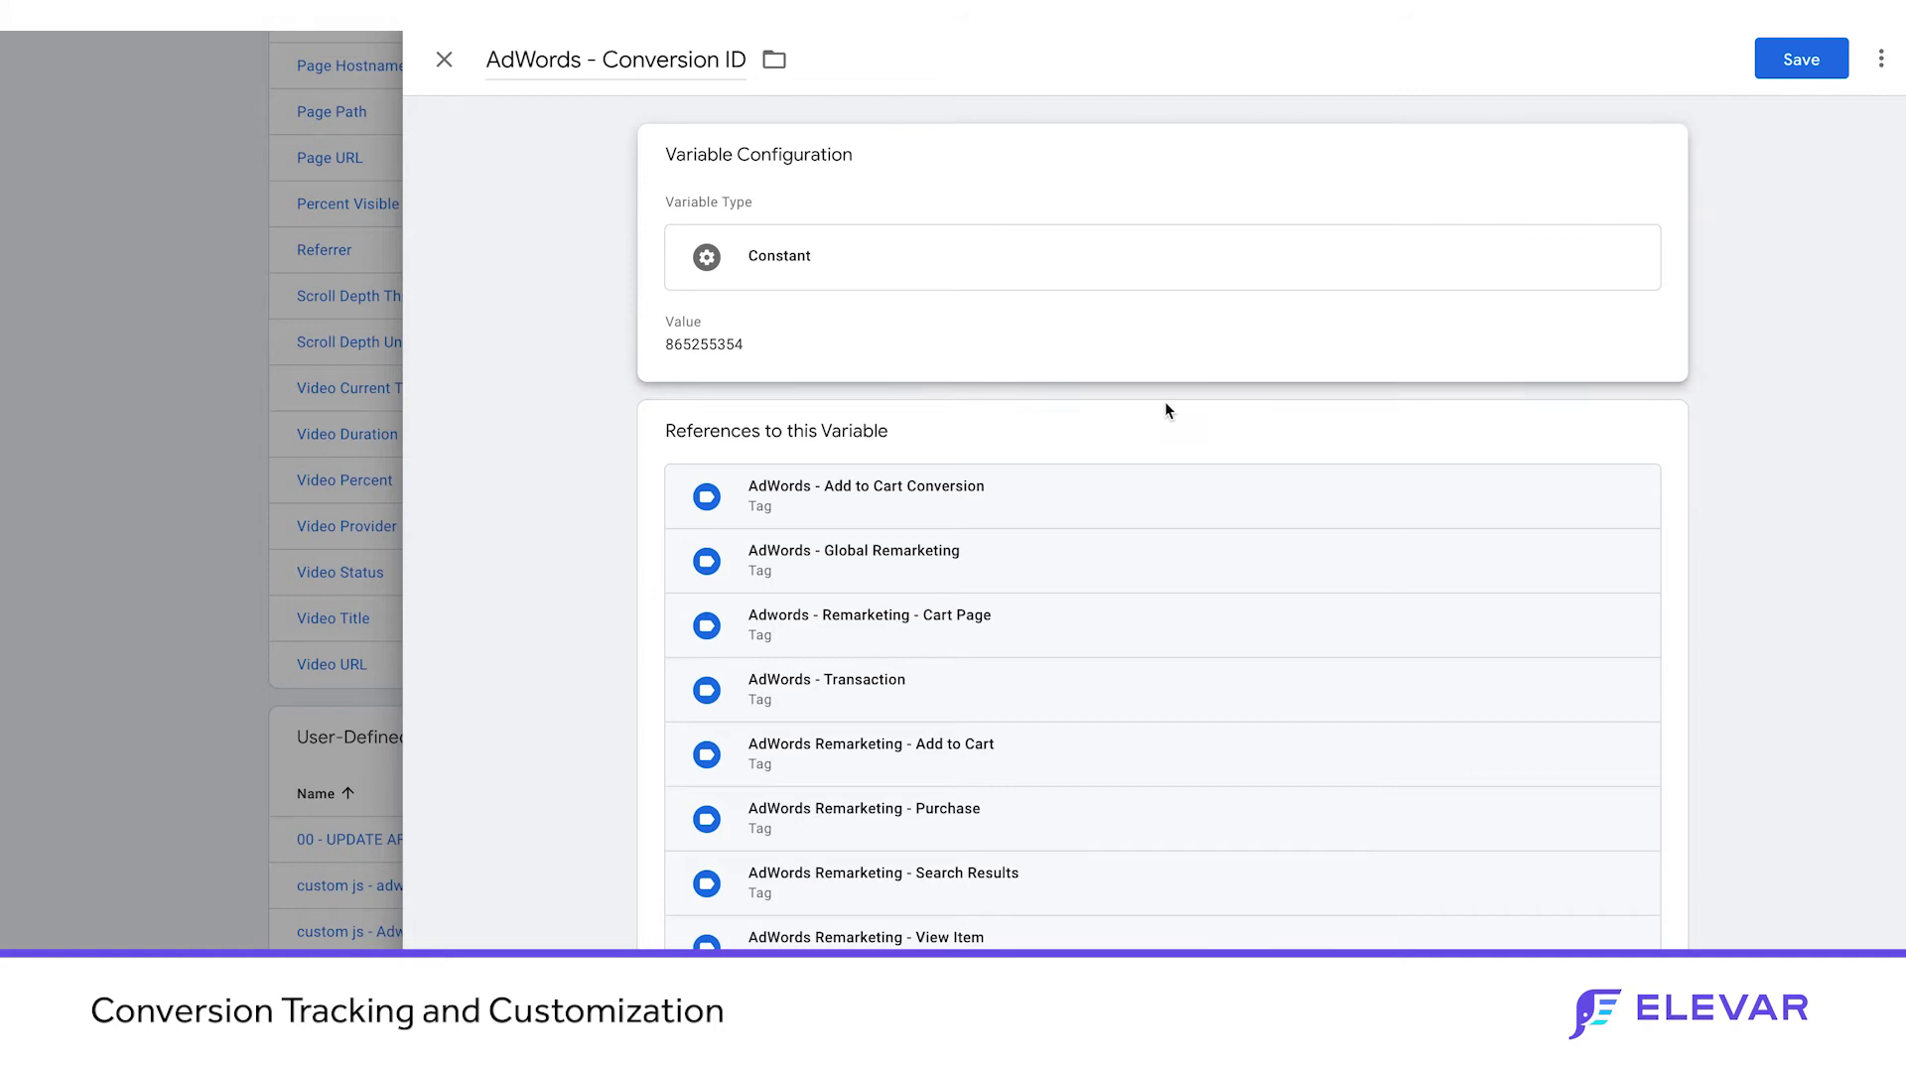
- Filter the tags by "conv" and open the AdWords - Transaction tag
{"action": "scroll", "coordinate": [676, 437], "scroll_direction": "up", "scroll_amount": 10}
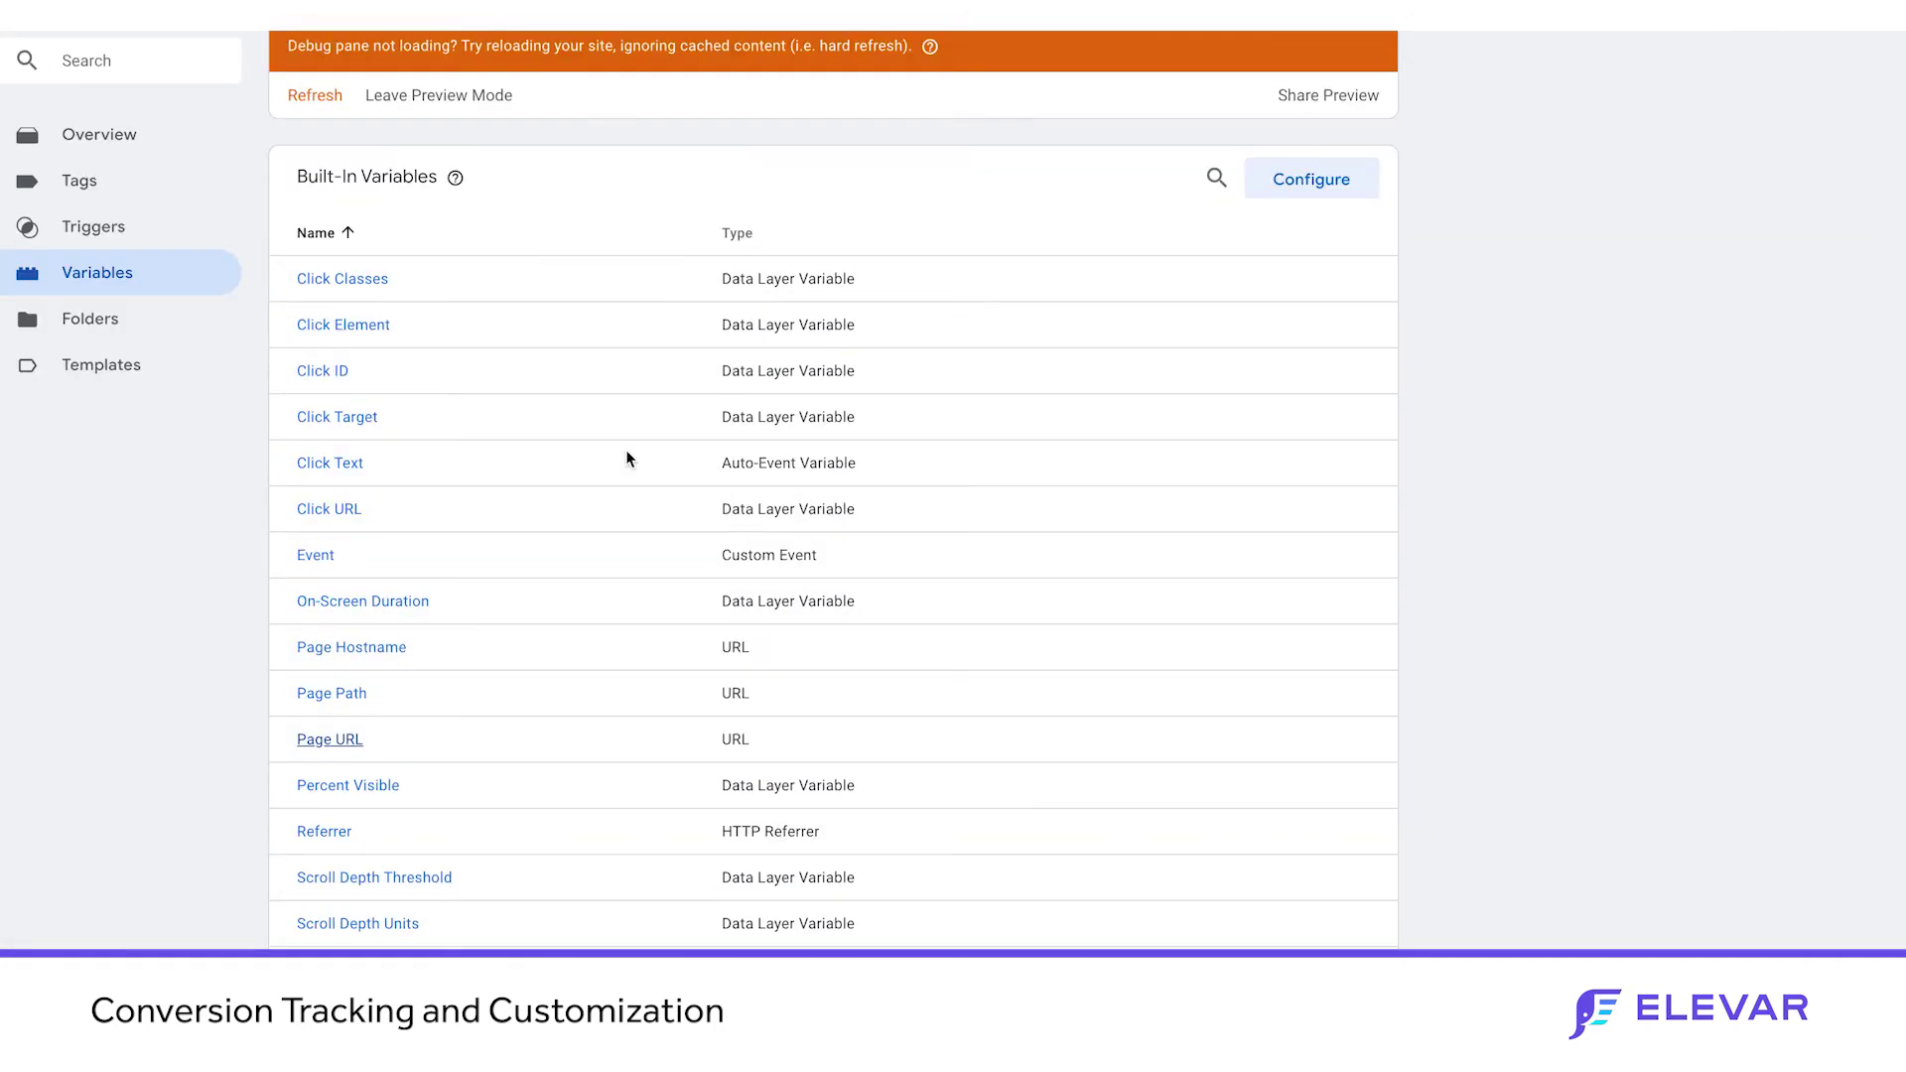
{"action": "left_click", "coordinate": [138, 417]}
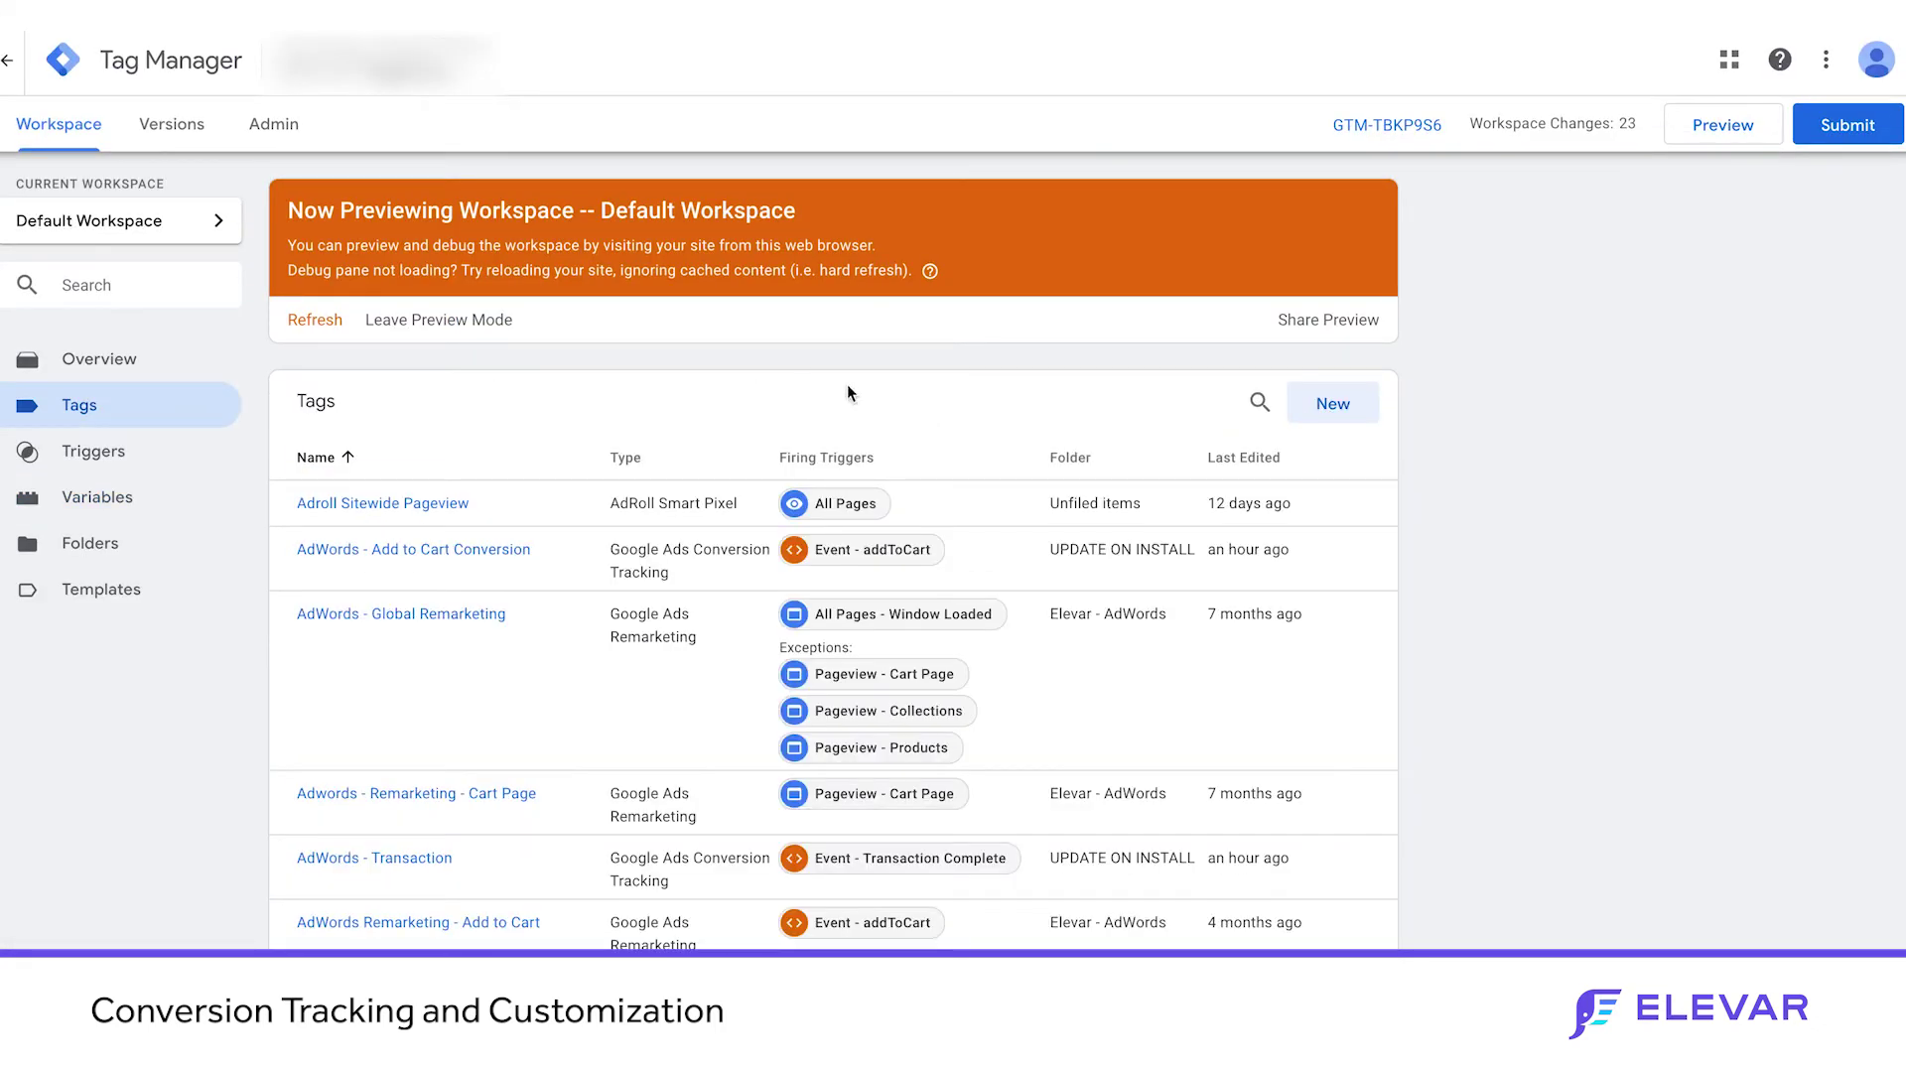
{"action": "left_click", "coordinate": [1272, 407]}
{"action": "type", "text": "conv"}
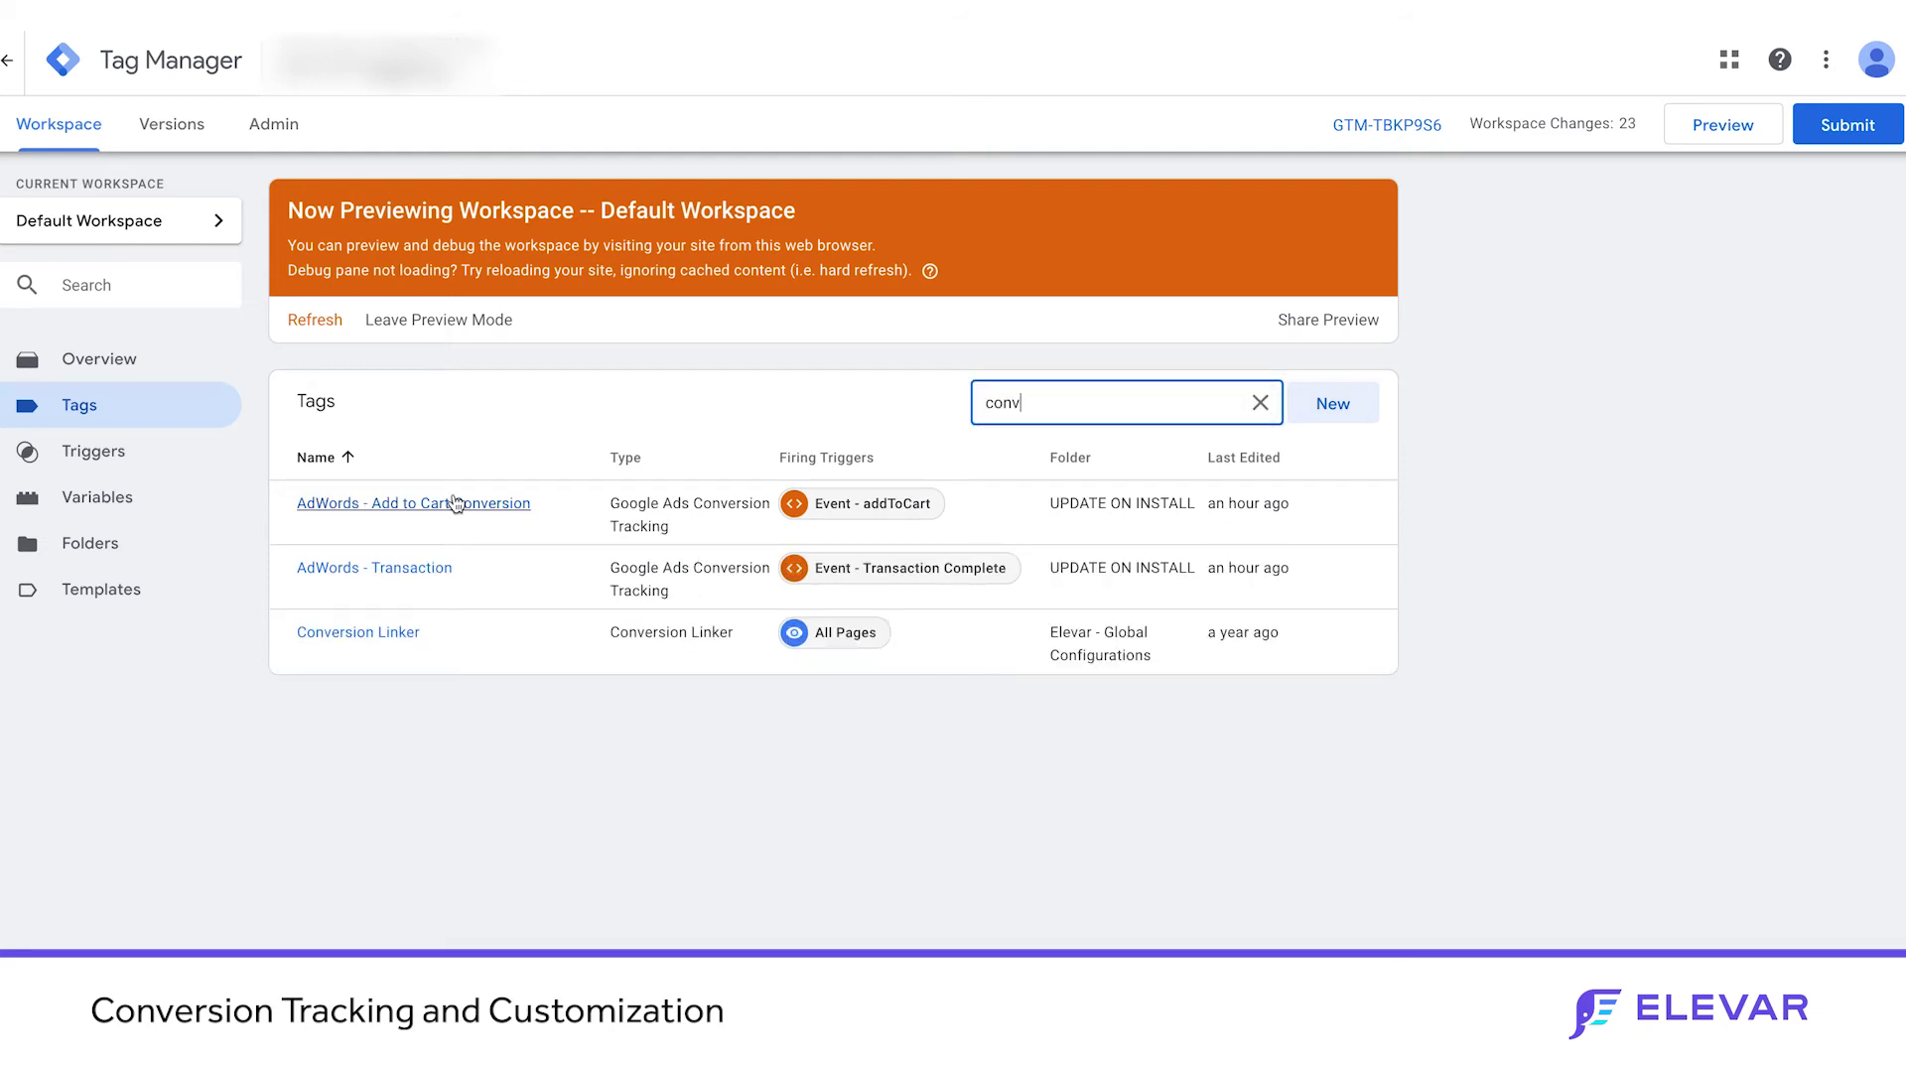
{"action": "left_click", "coordinate": [403, 568]}
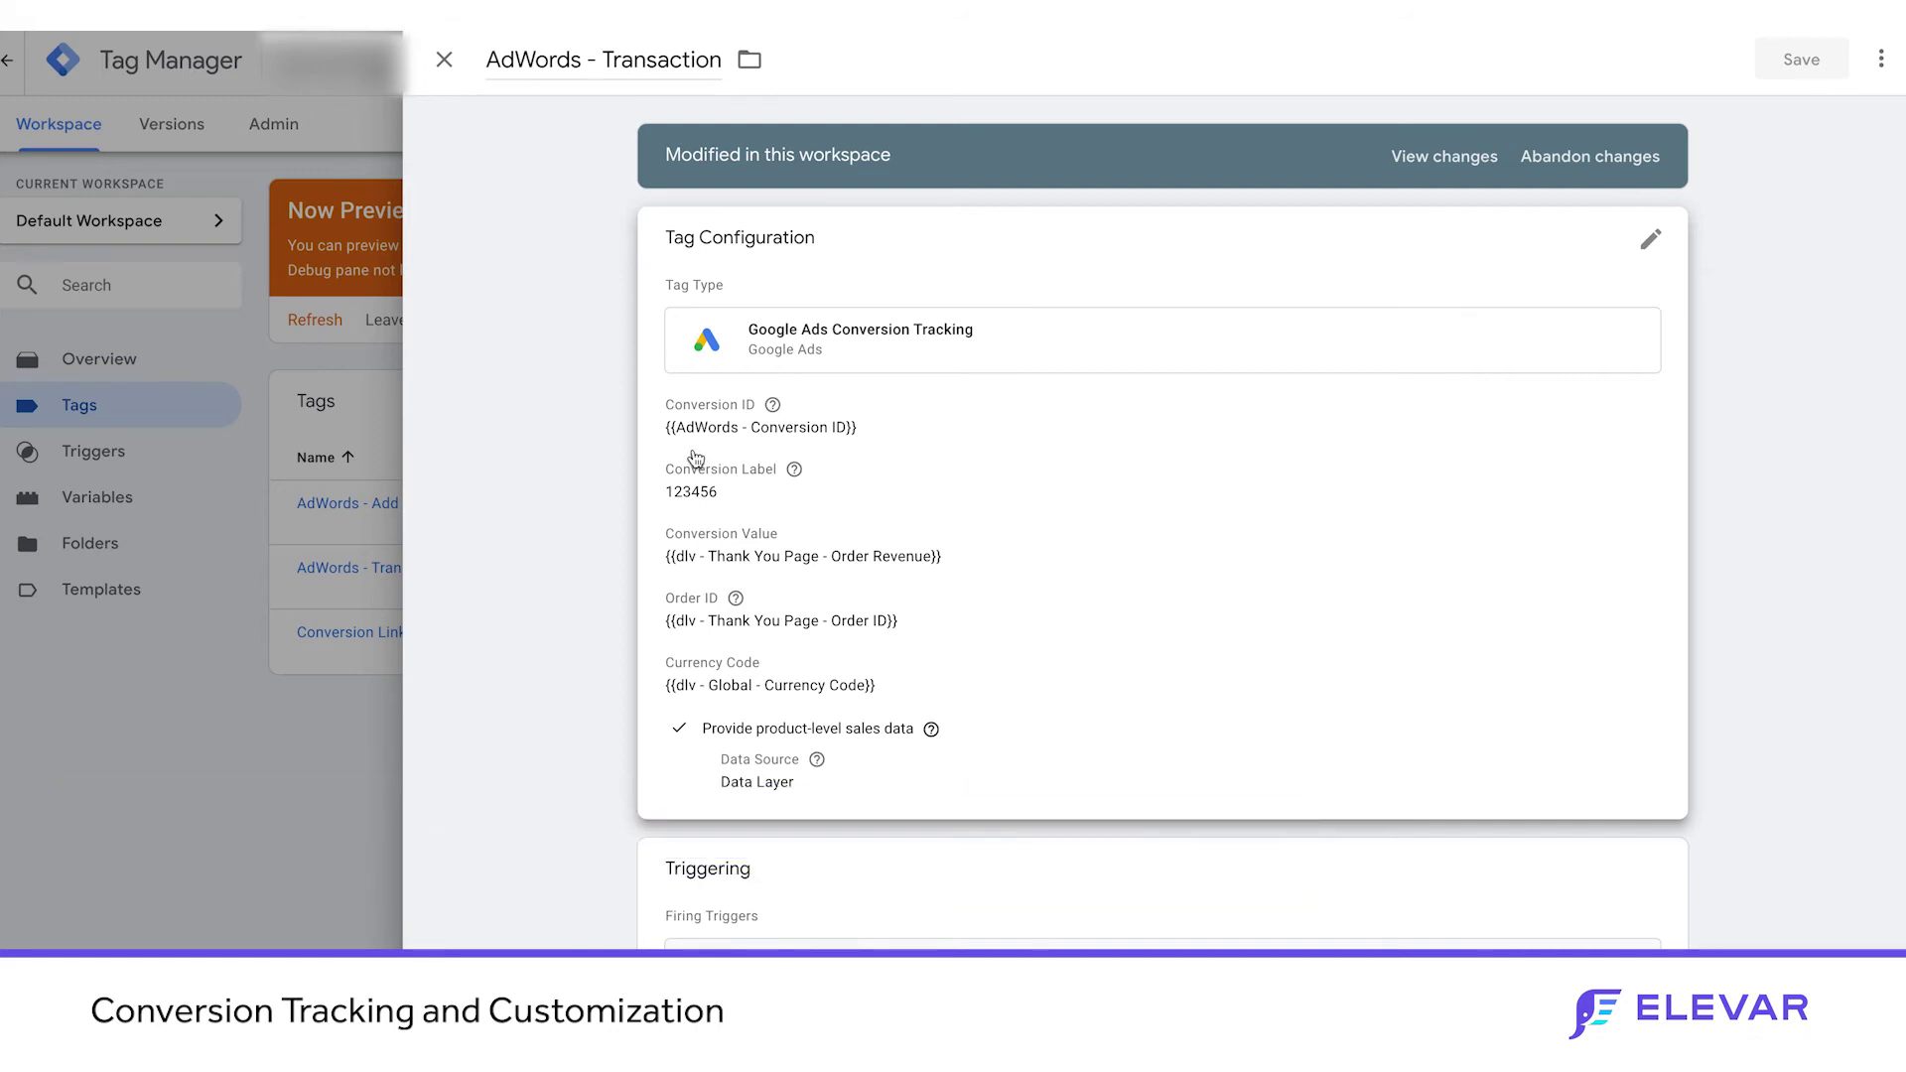
- Re-enter the AdWords - Conversion ID variable as the tag's Conversion ID and review its remaining conversion settings
{"action": "left_click", "coordinate": [731, 442]}
{"action": "left_click", "coordinate": [738, 402]}
{"action": "triple_click", "coordinate": [738, 402]}
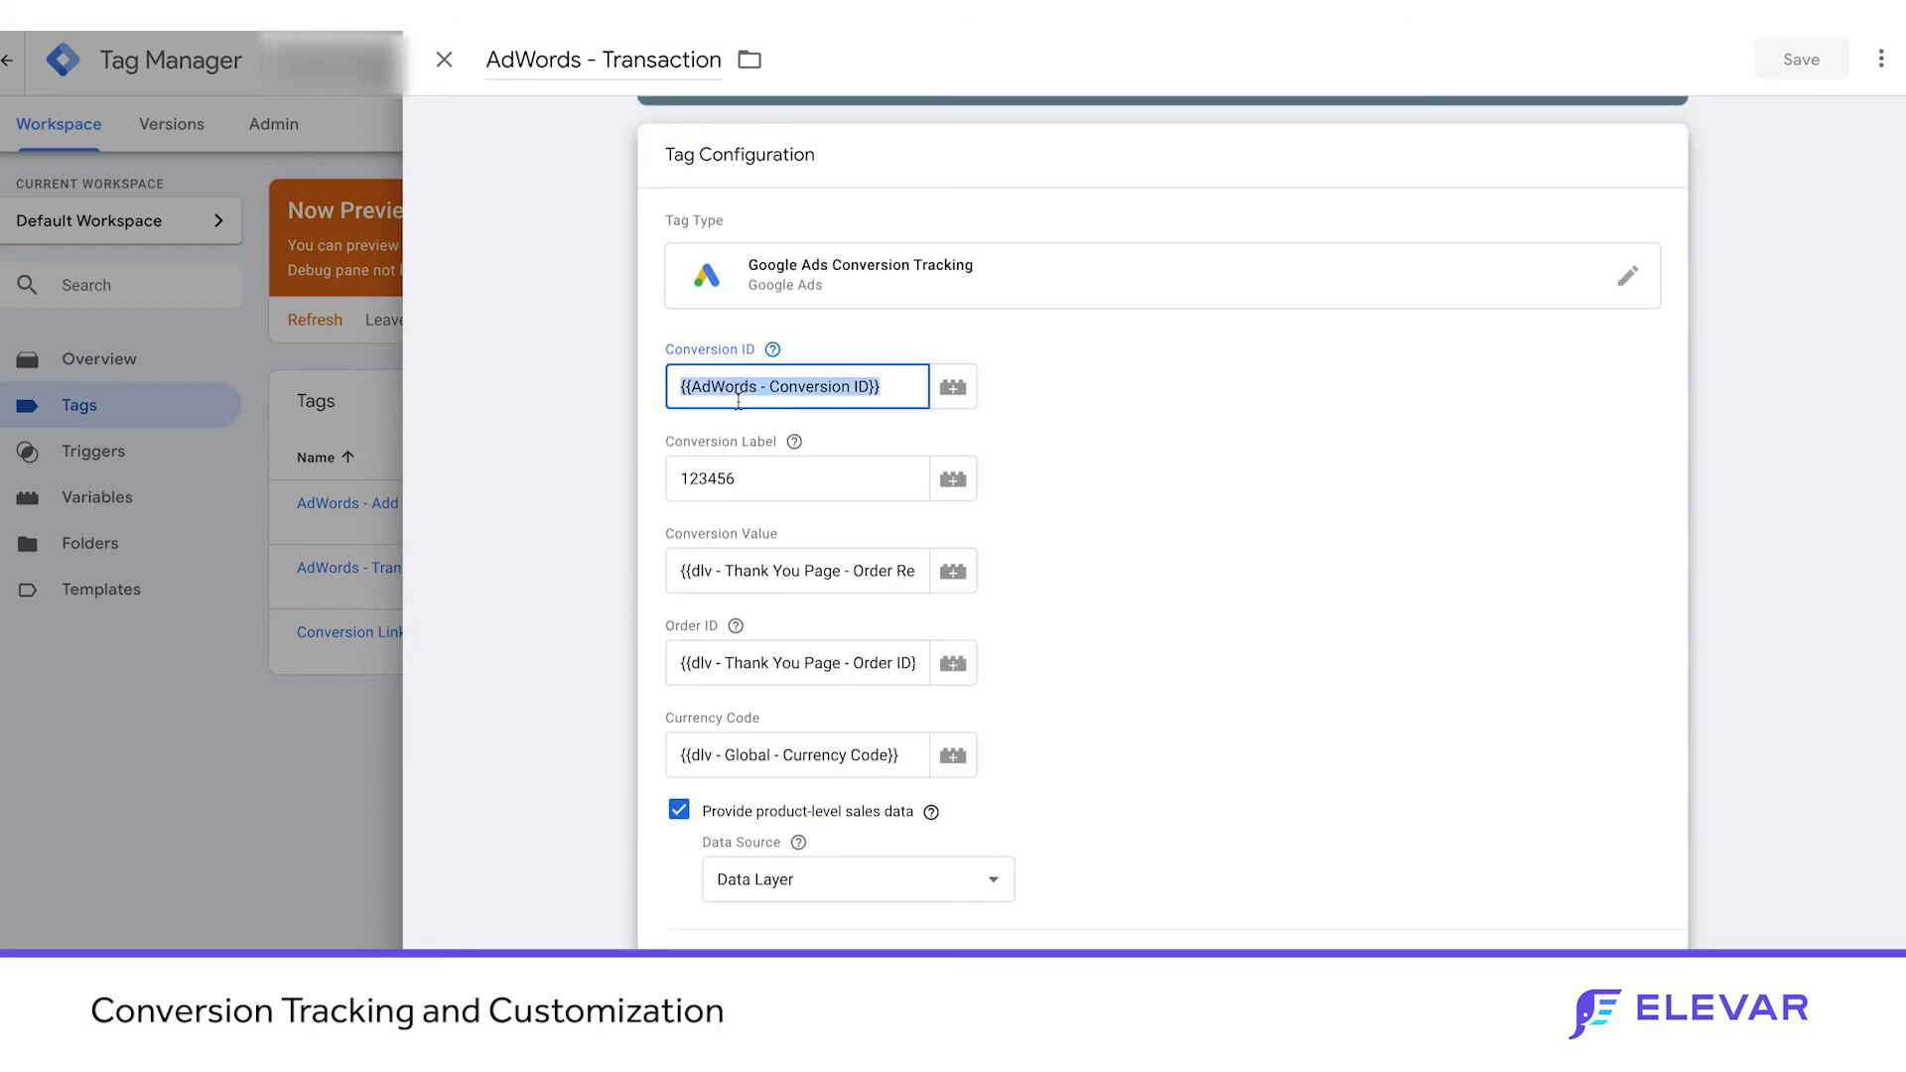
{"action": "type", "text": "{{ad"}
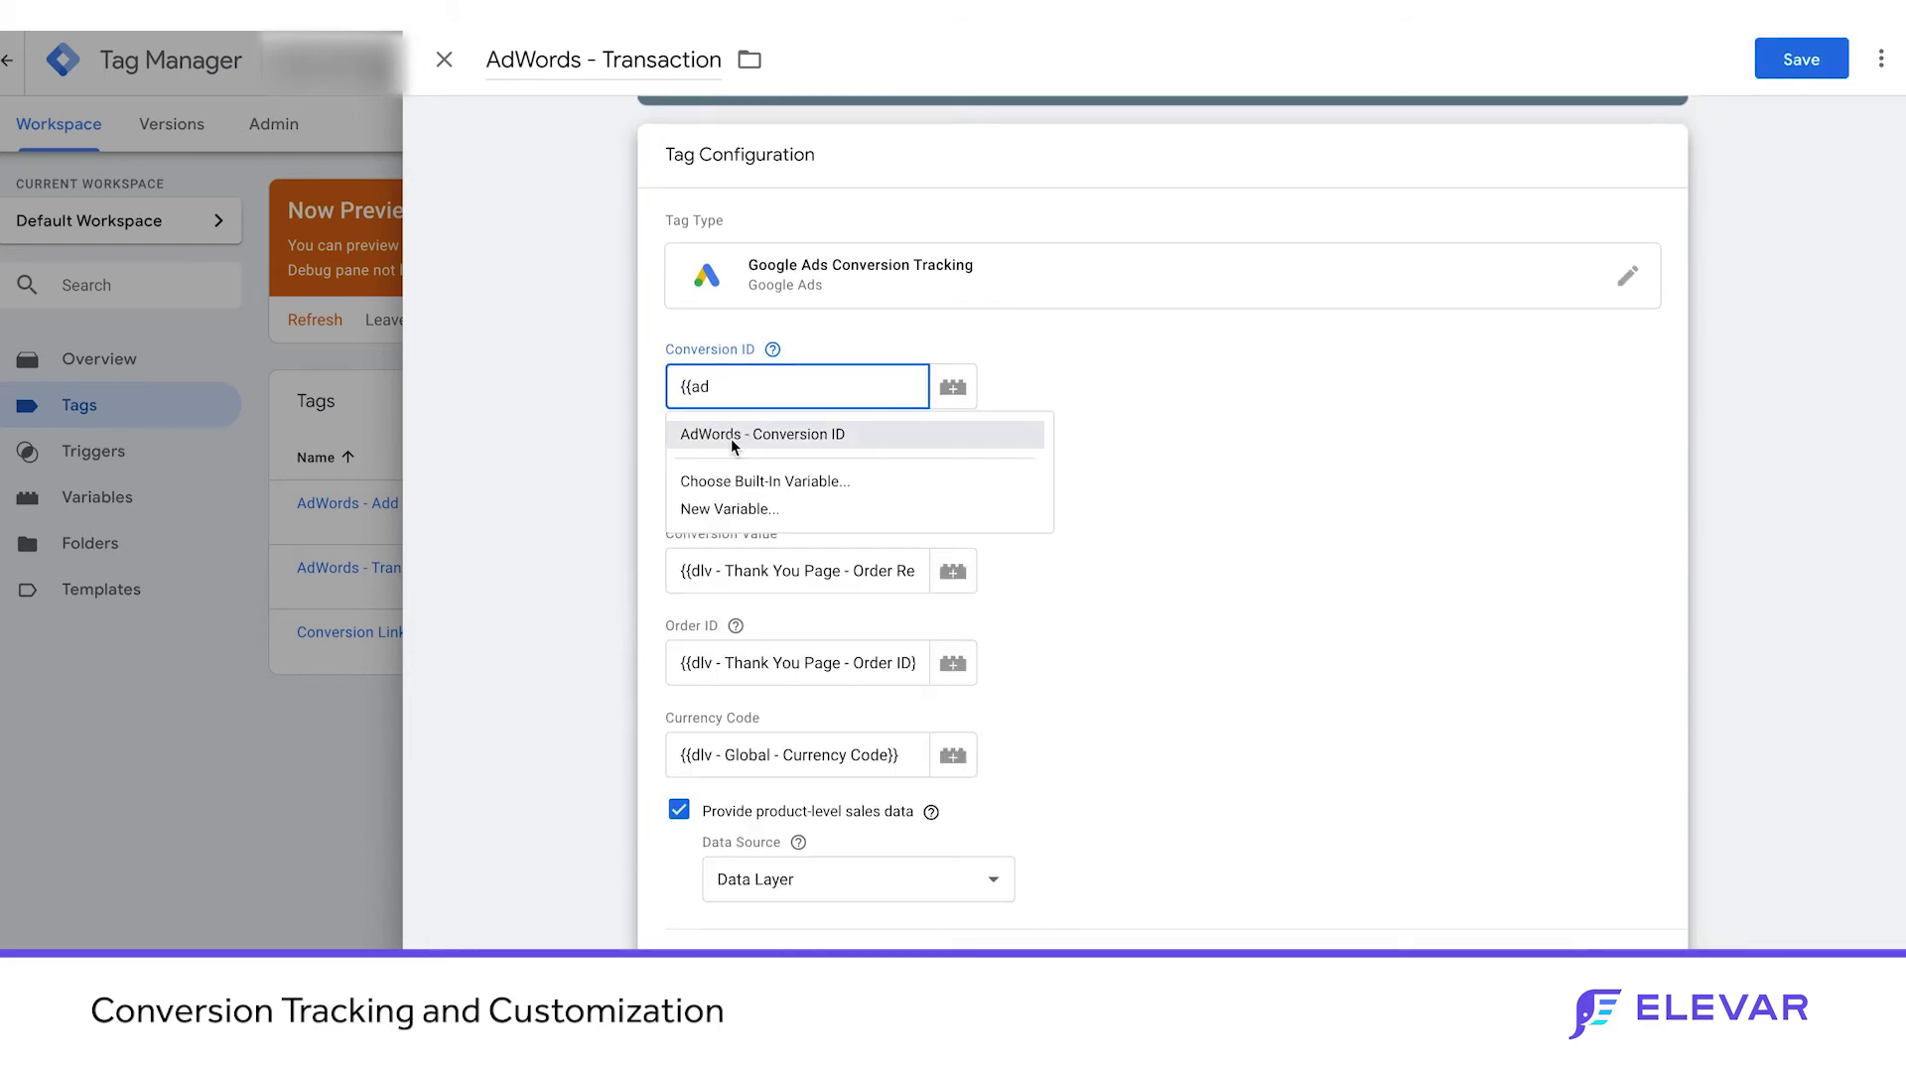
{"action": "left_click", "coordinate": [734, 442]}
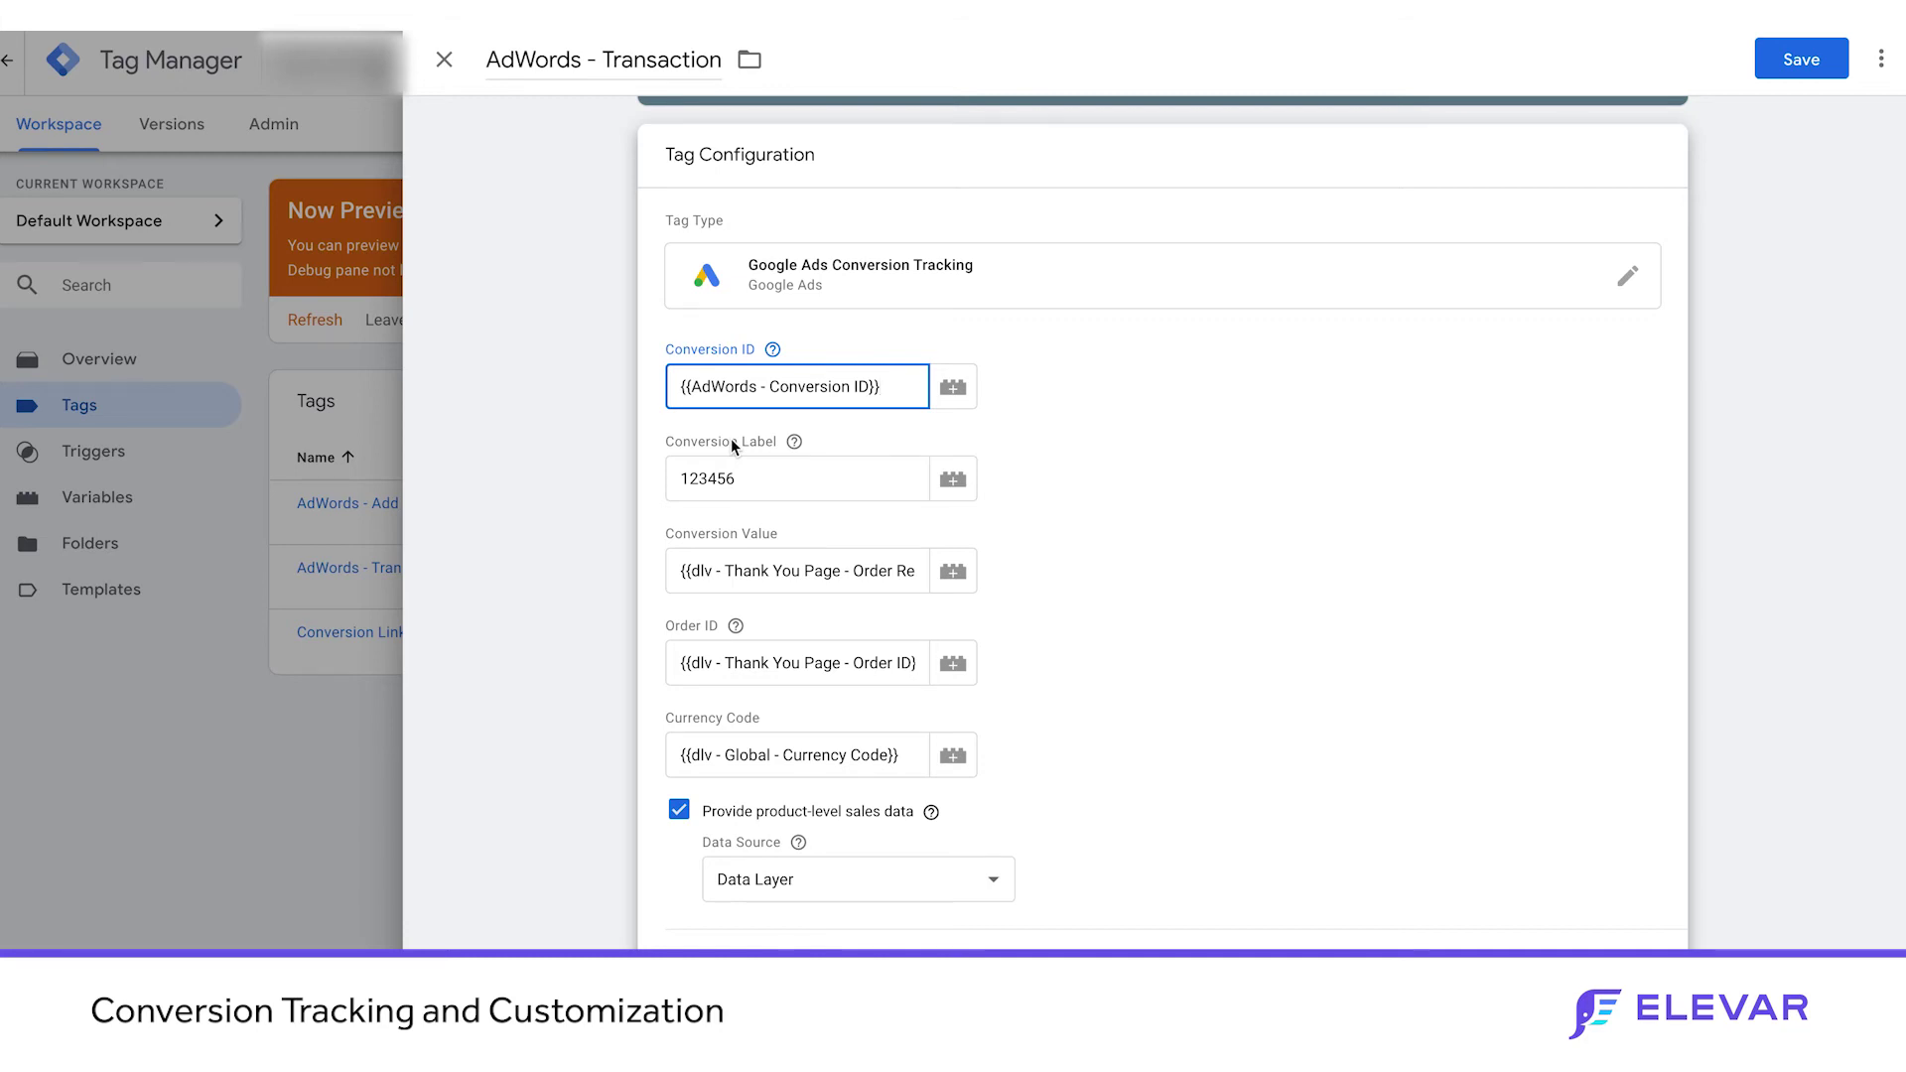
{"action": "scroll", "coordinate": [814, 626], "scroll_direction": "down", "scroll_amount": 3}
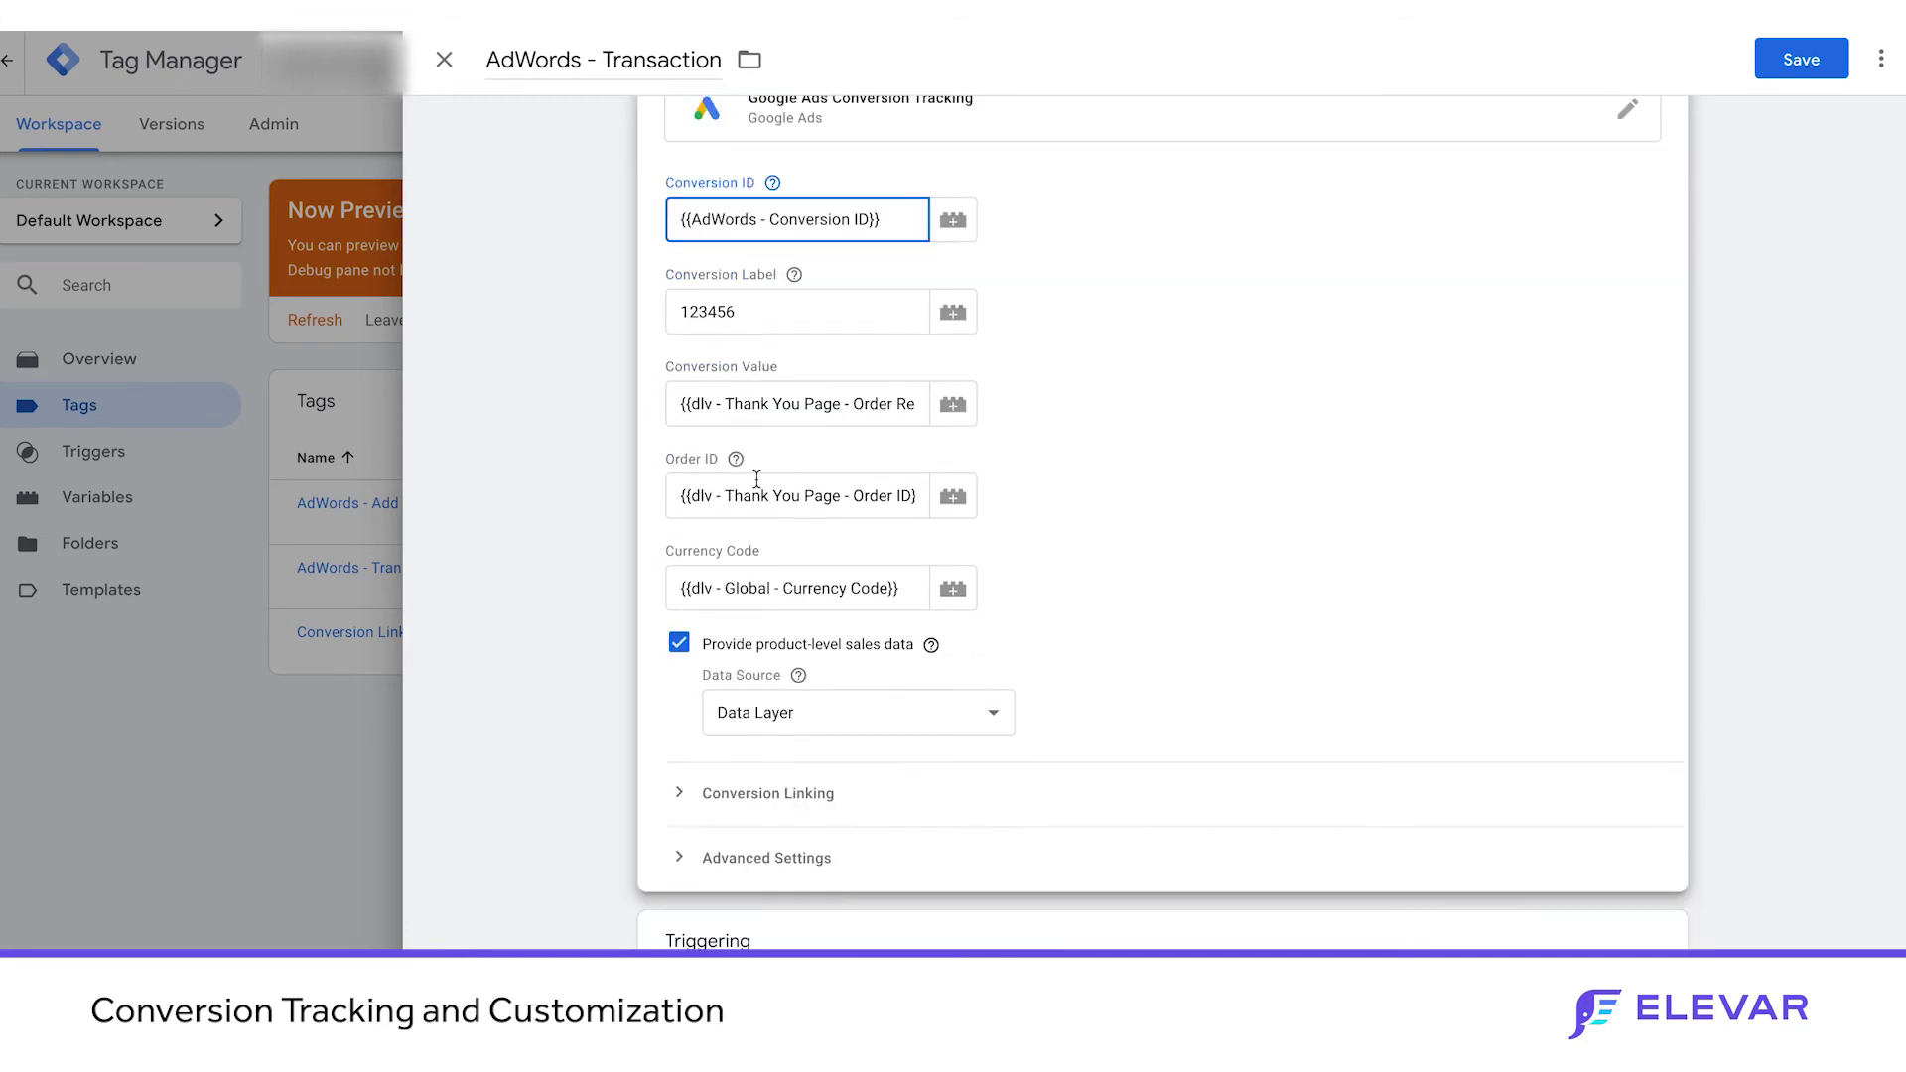
{"action": "mouse_move", "coordinate": [874, 774]}
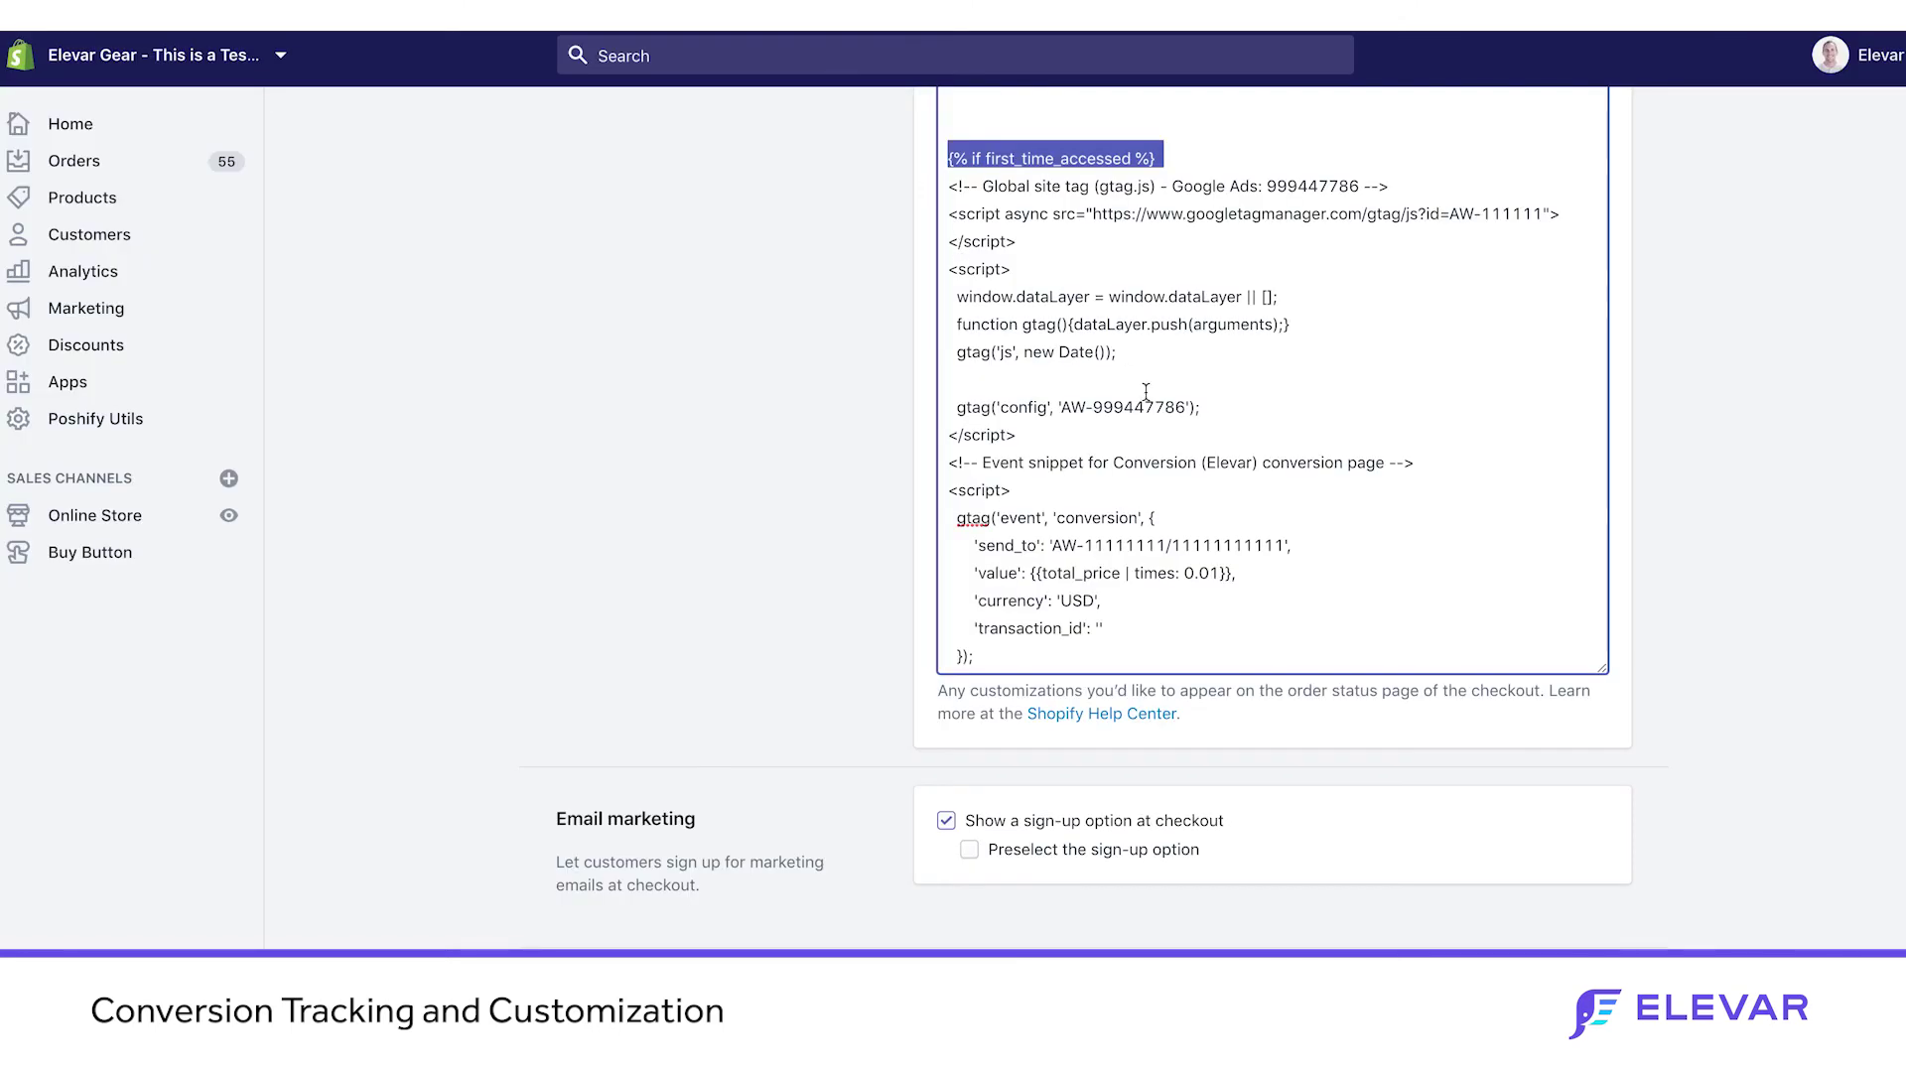
- Switch to Shopify, search the additional scripts for "trans", and examine the transactionComplete event and the opening first_time_accessed condition
{"action": "scroll", "coordinate": [1341, 383], "scroll_direction": "up", "scroll_amount": 5}
{"action": "scroll", "coordinate": [1342, 383], "scroll_direction": "up", "scroll_amount": 8}
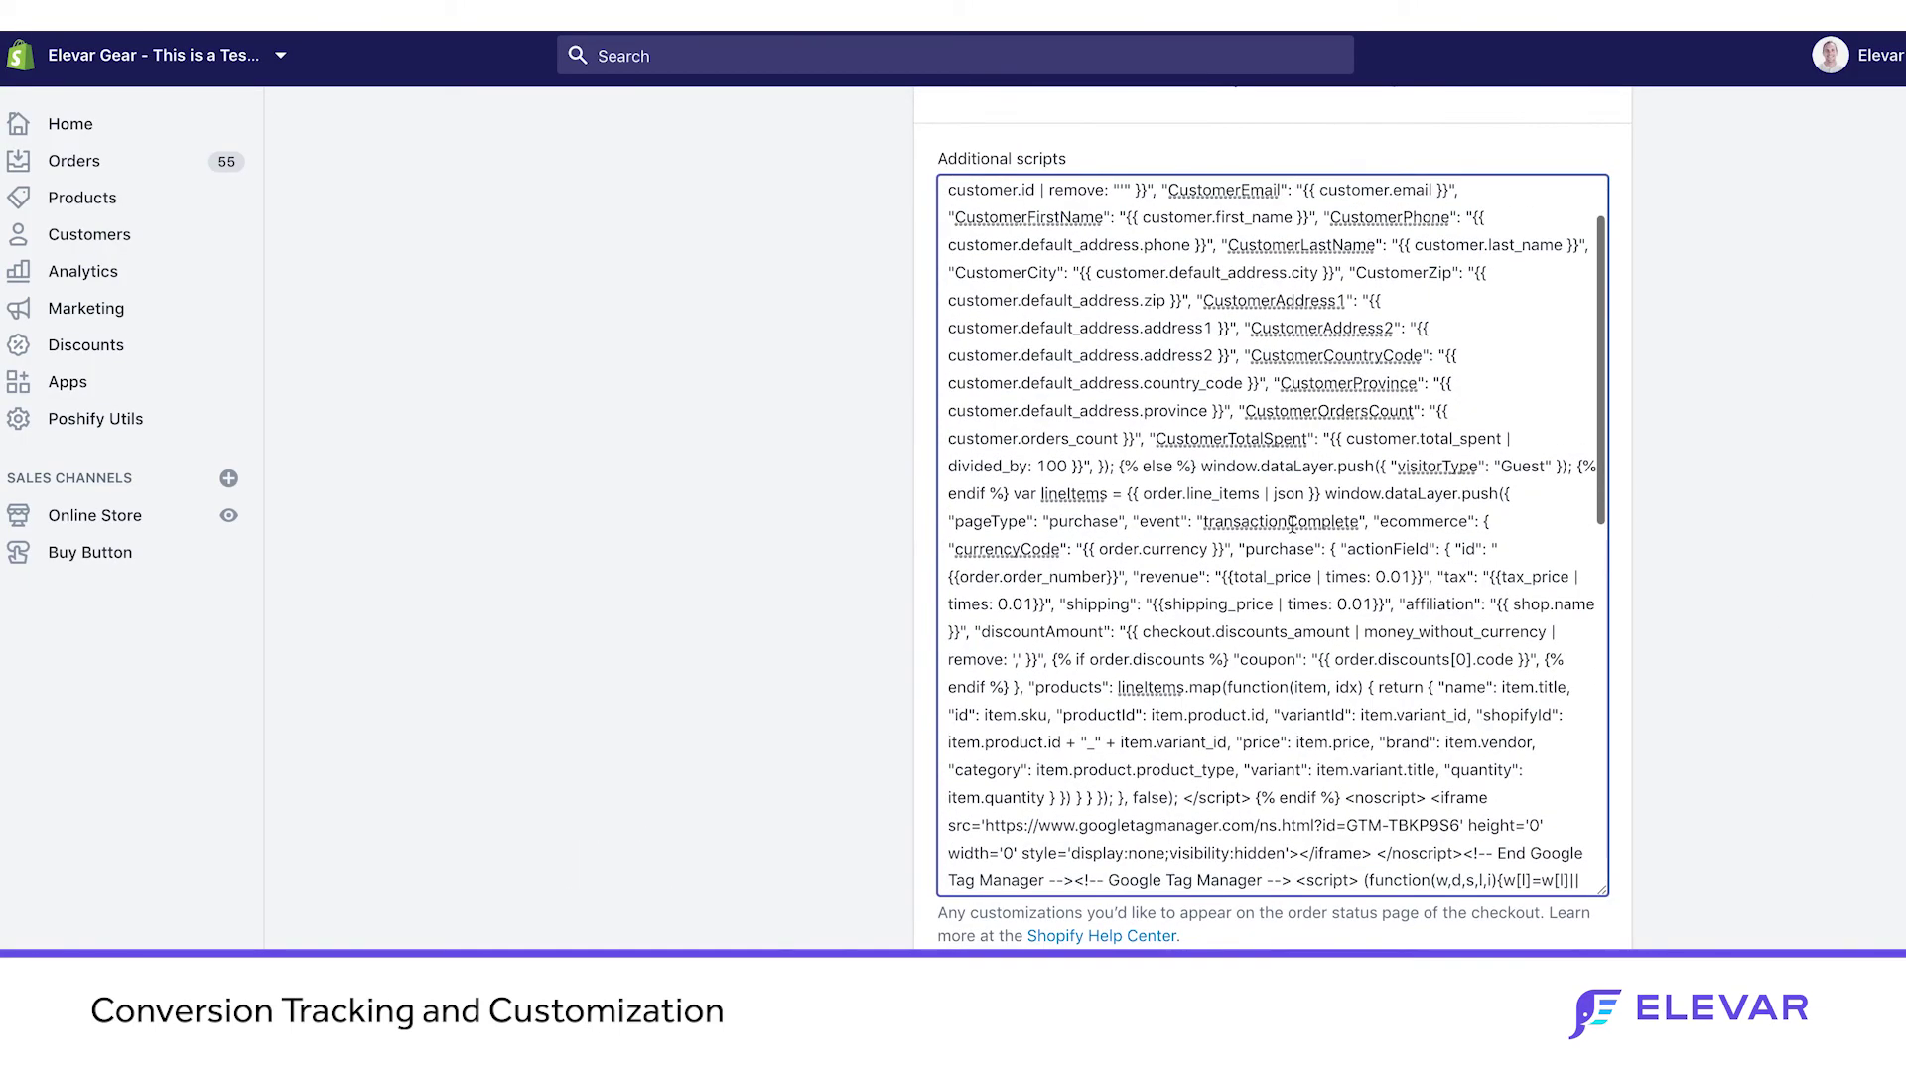
{"action": "key", "text": "ctrl+f"}
{"action": "type", "text": "trans"}
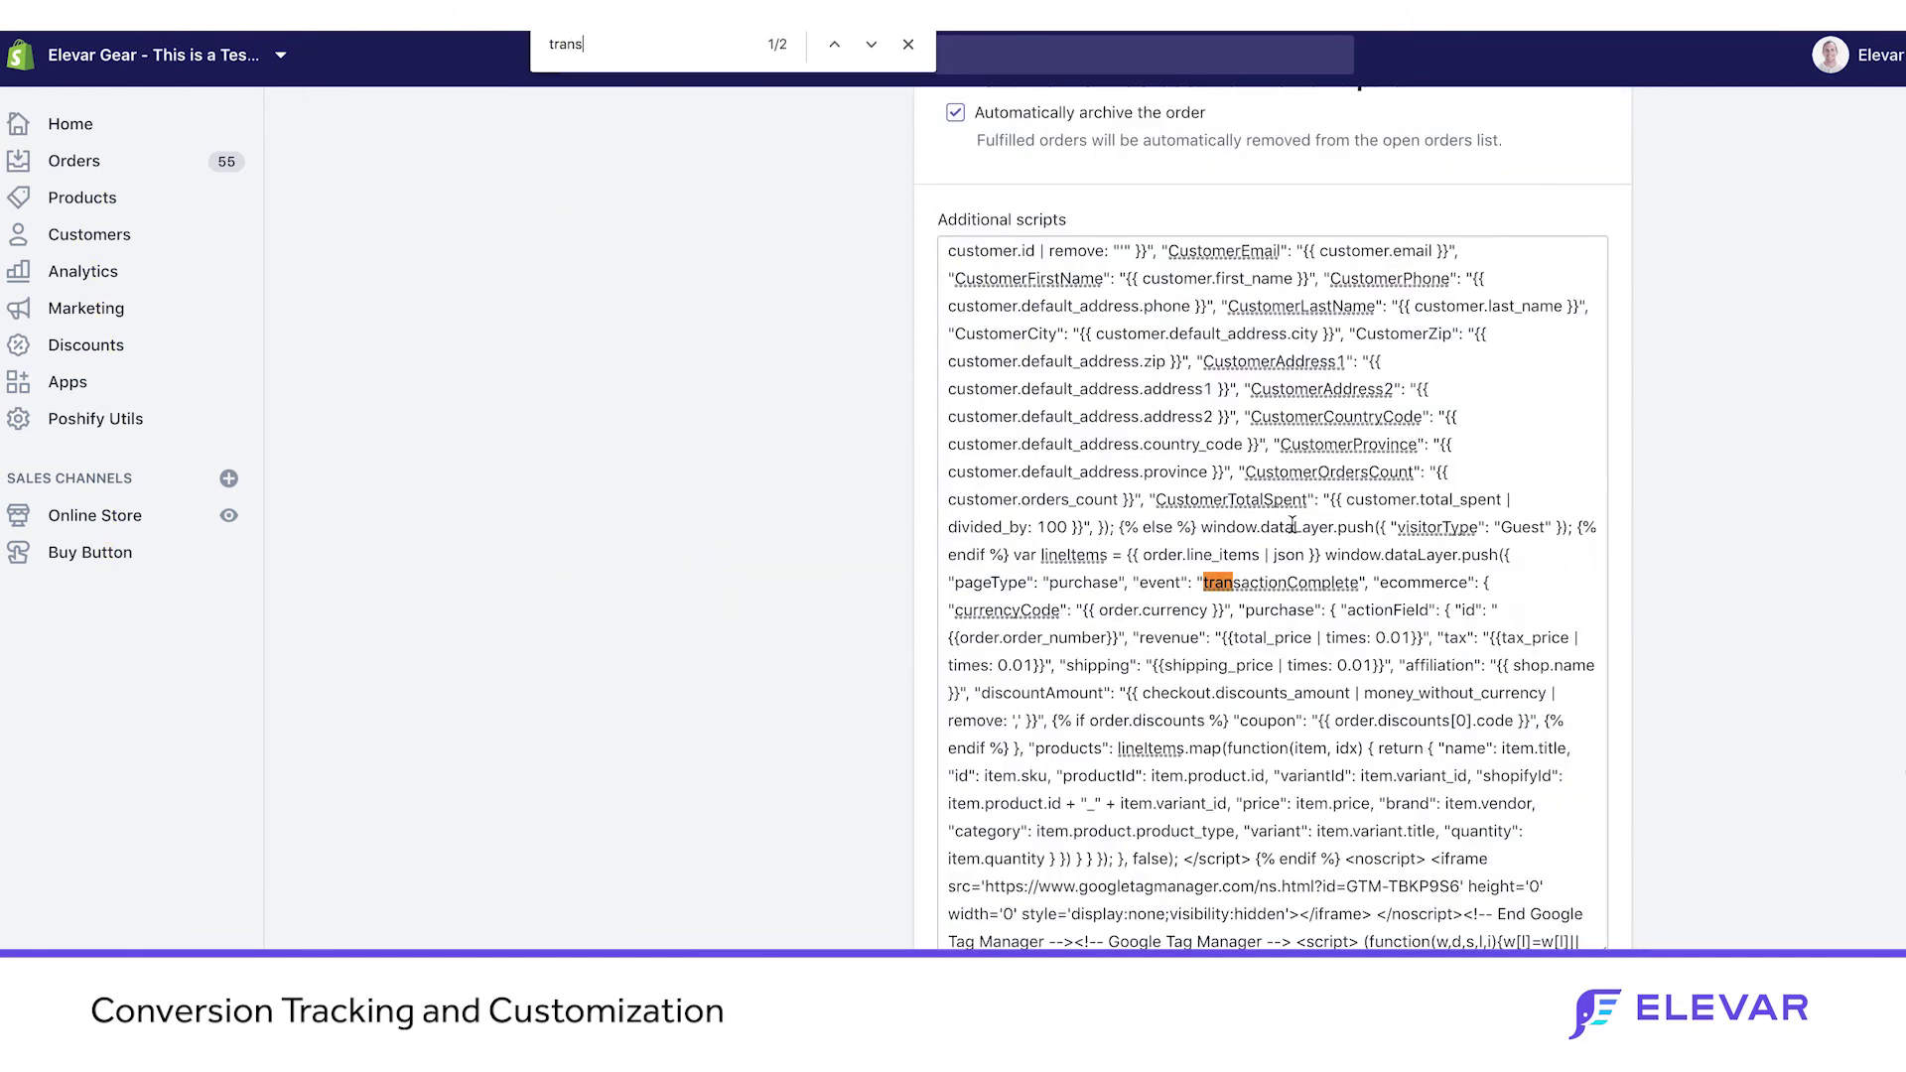
{"action": "double_click", "coordinate": [1274, 582]}
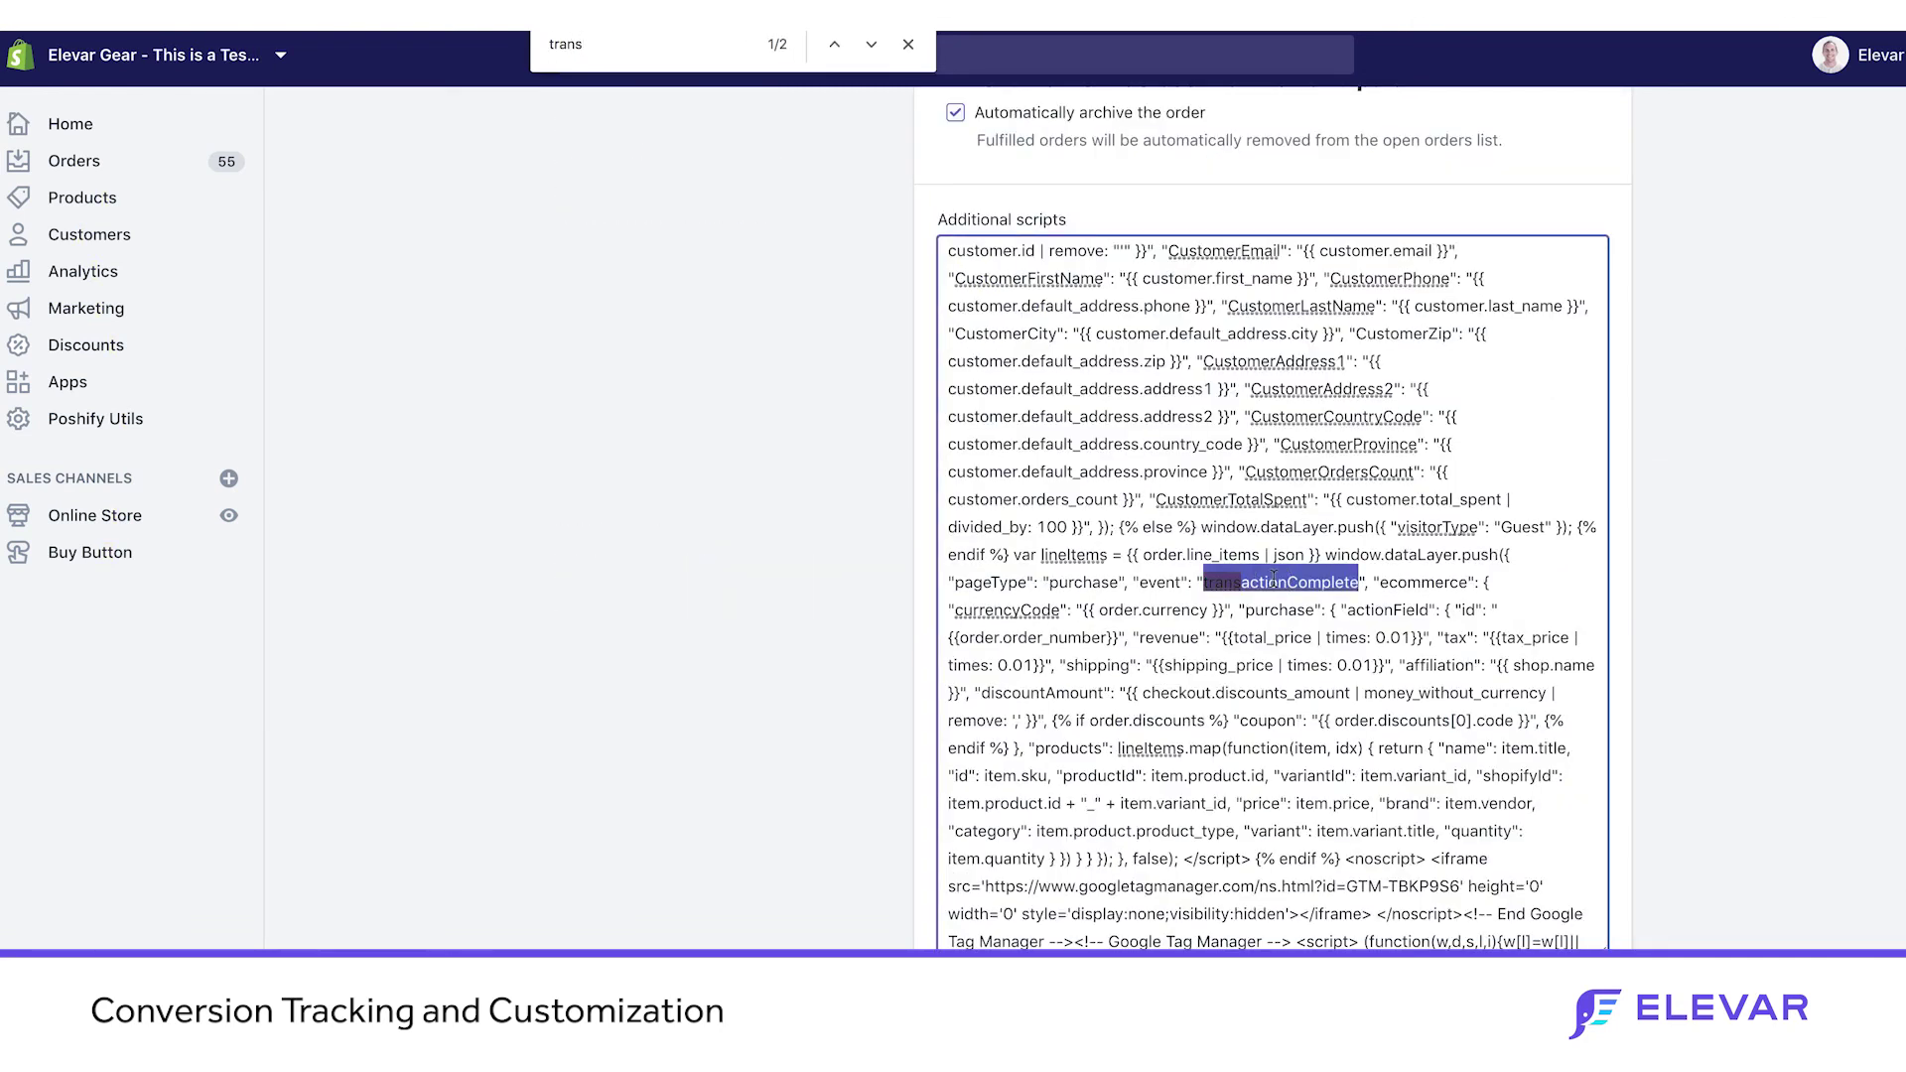
{"action": "scroll", "coordinate": [1240, 556], "scroll_direction": "up", "scroll_amount": 5}
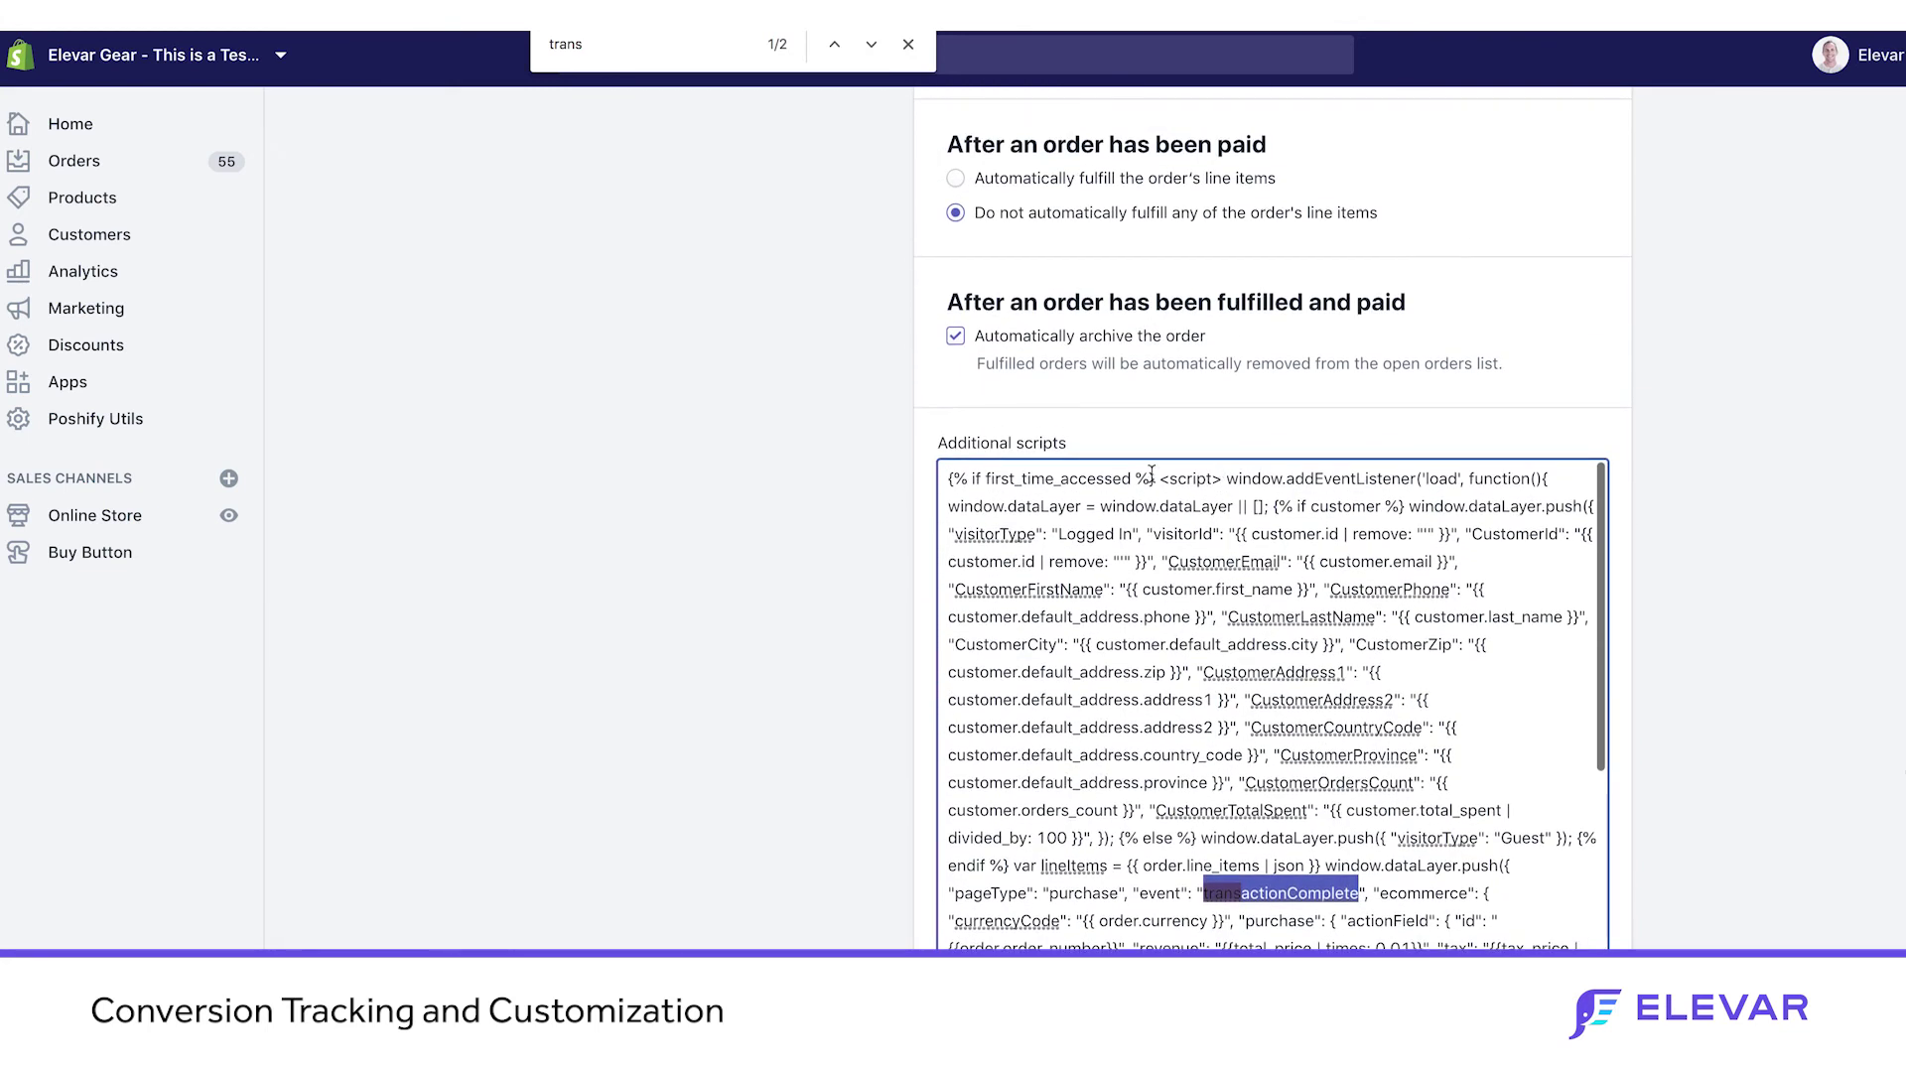
{"action": "left_click_drag", "start_coordinate": [1160, 478], "coordinate": [933, 480]}
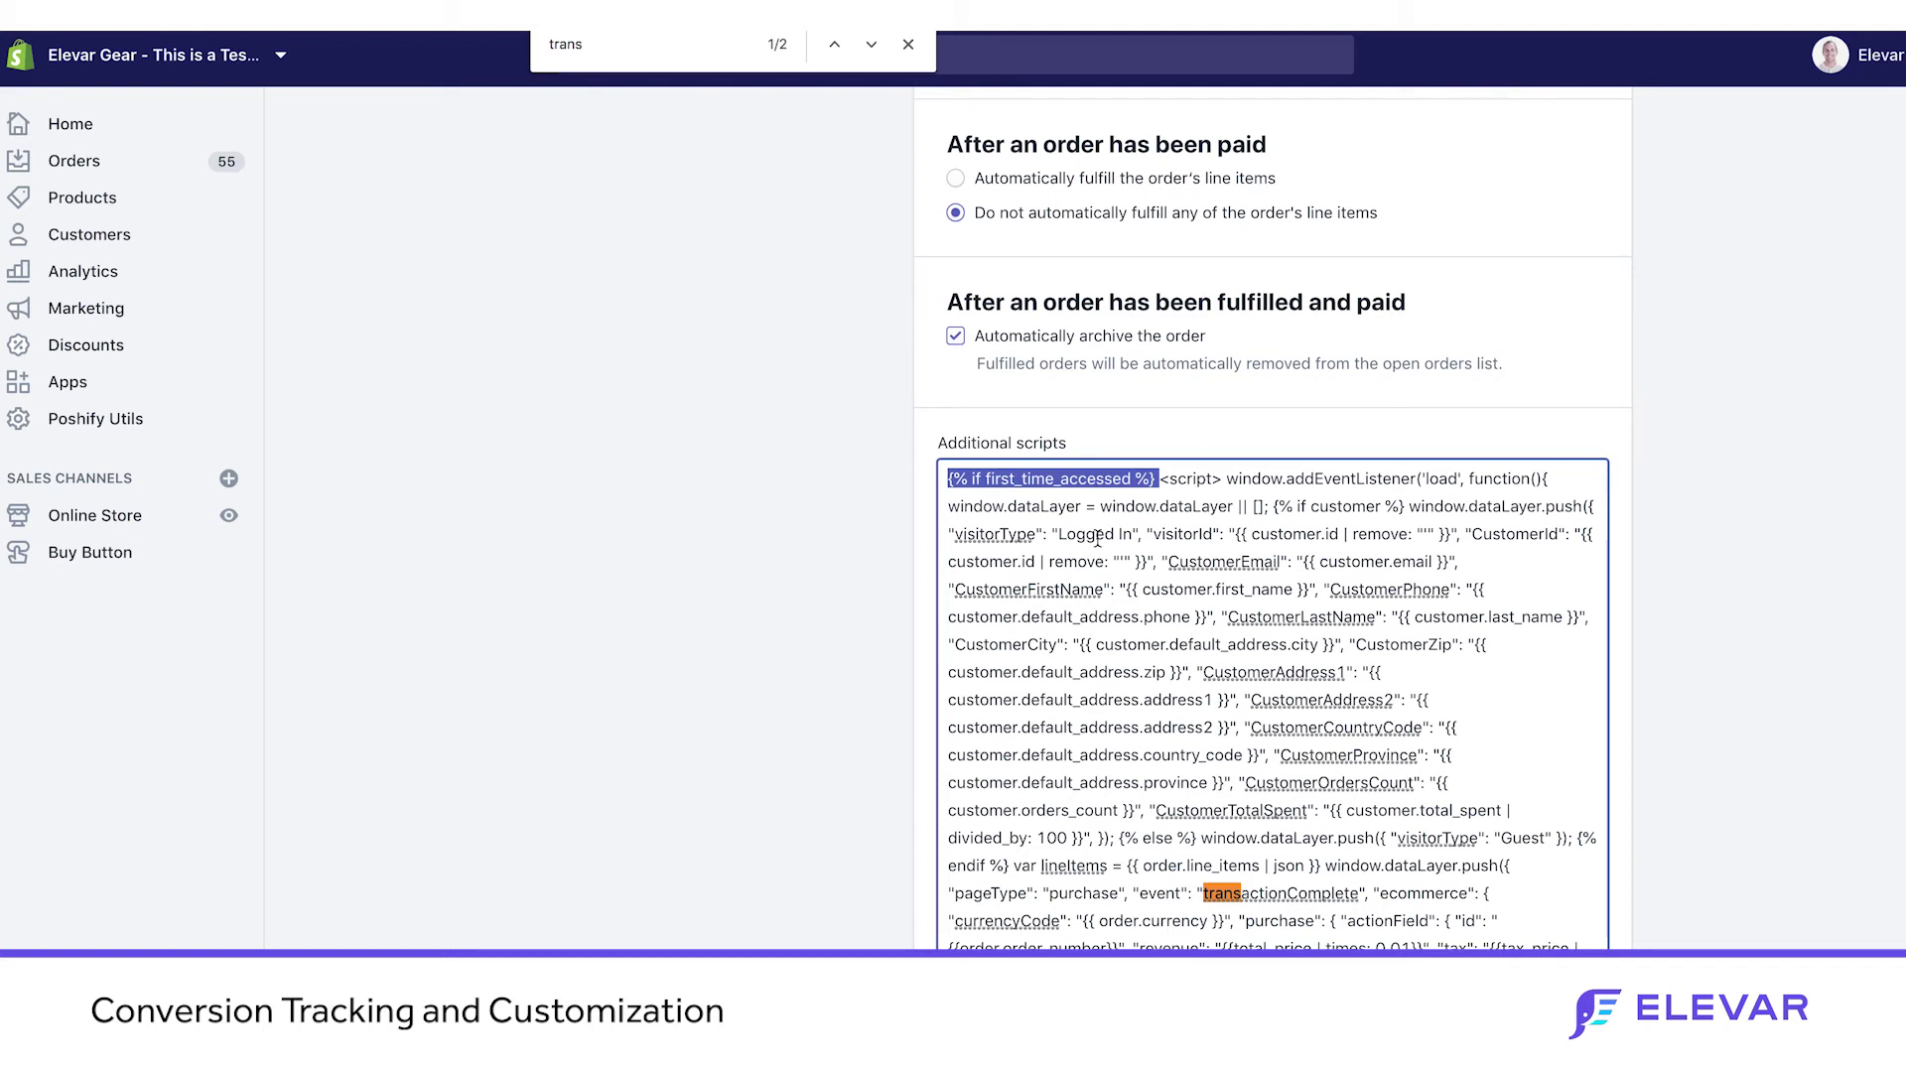
{"action": "scroll", "coordinate": [1299, 648], "scroll_direction": "down", "scroll_amount": 1}
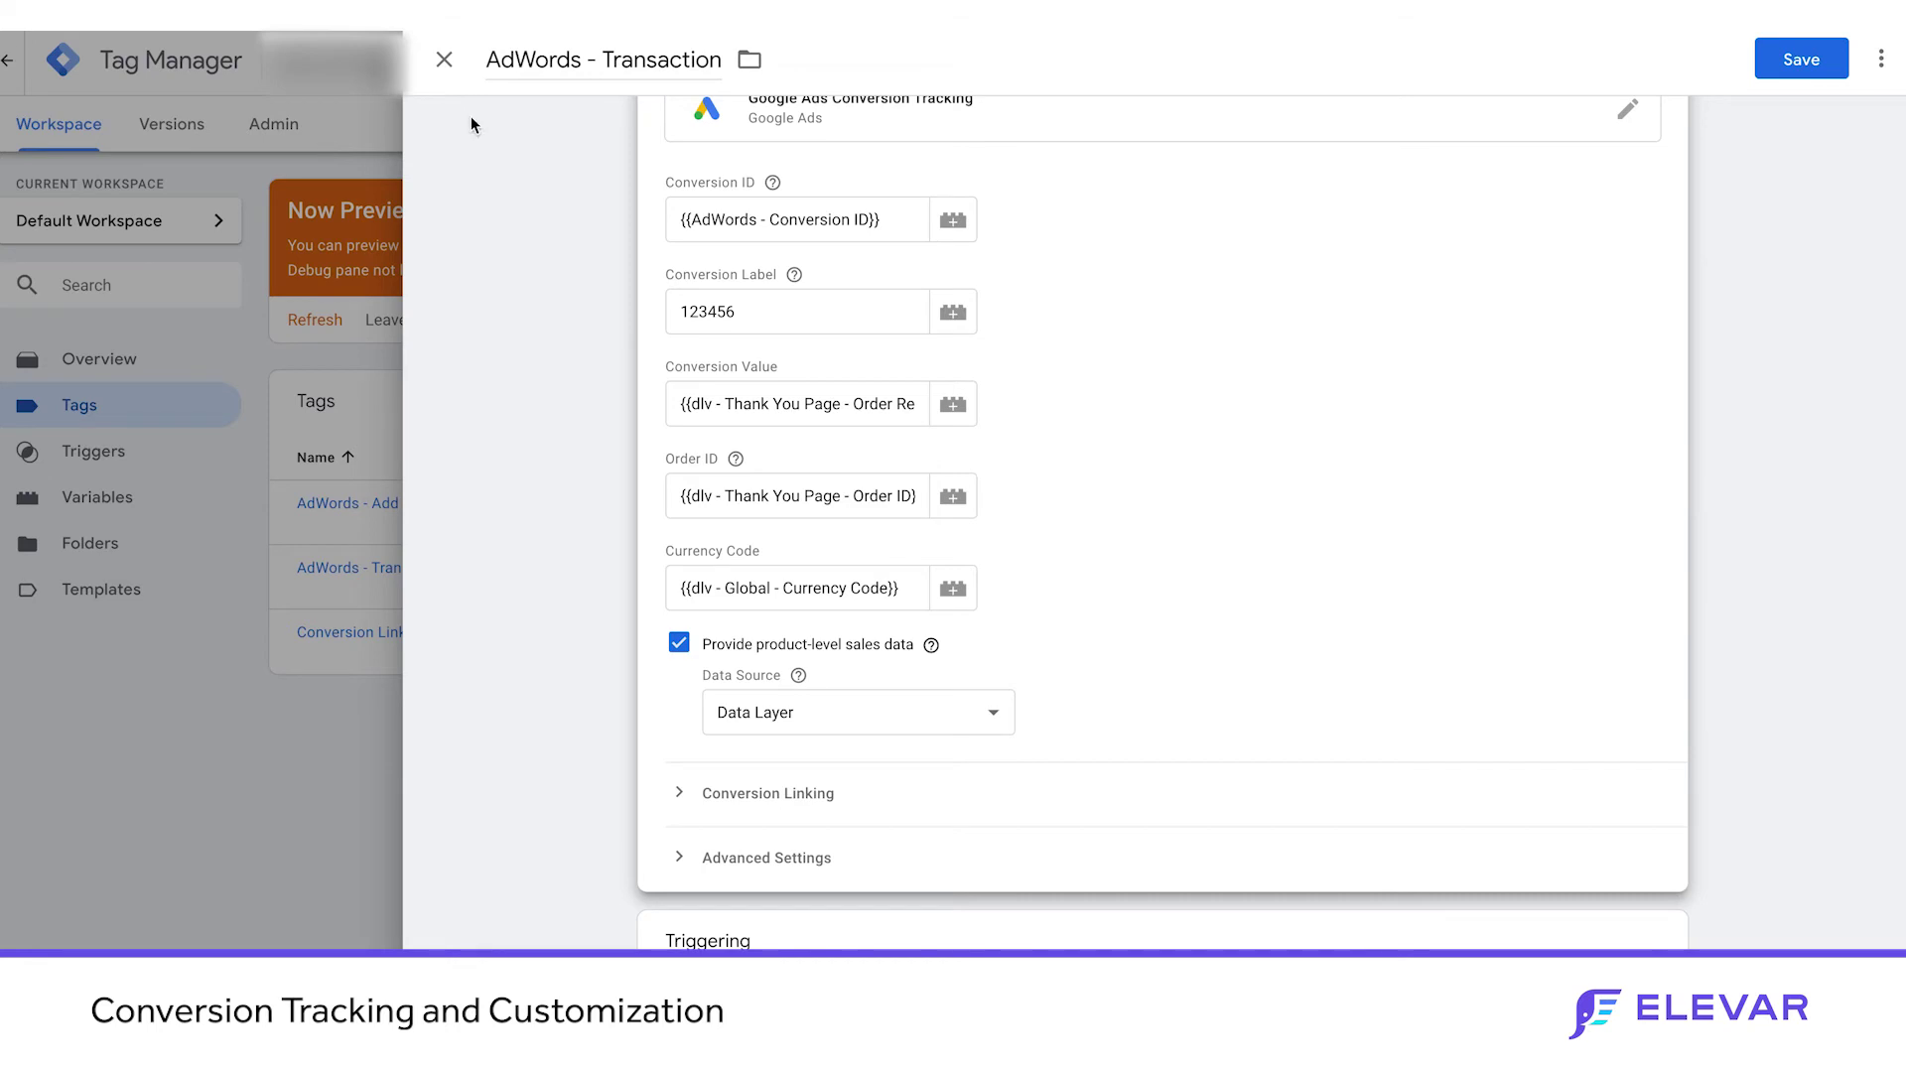
- Close the AdWords - Transaction tag, discarding its unsaved changes, and open the AdWords - Add to Cart Conversion tag
{"action": "left_click", "coordinate": [444, 60]}
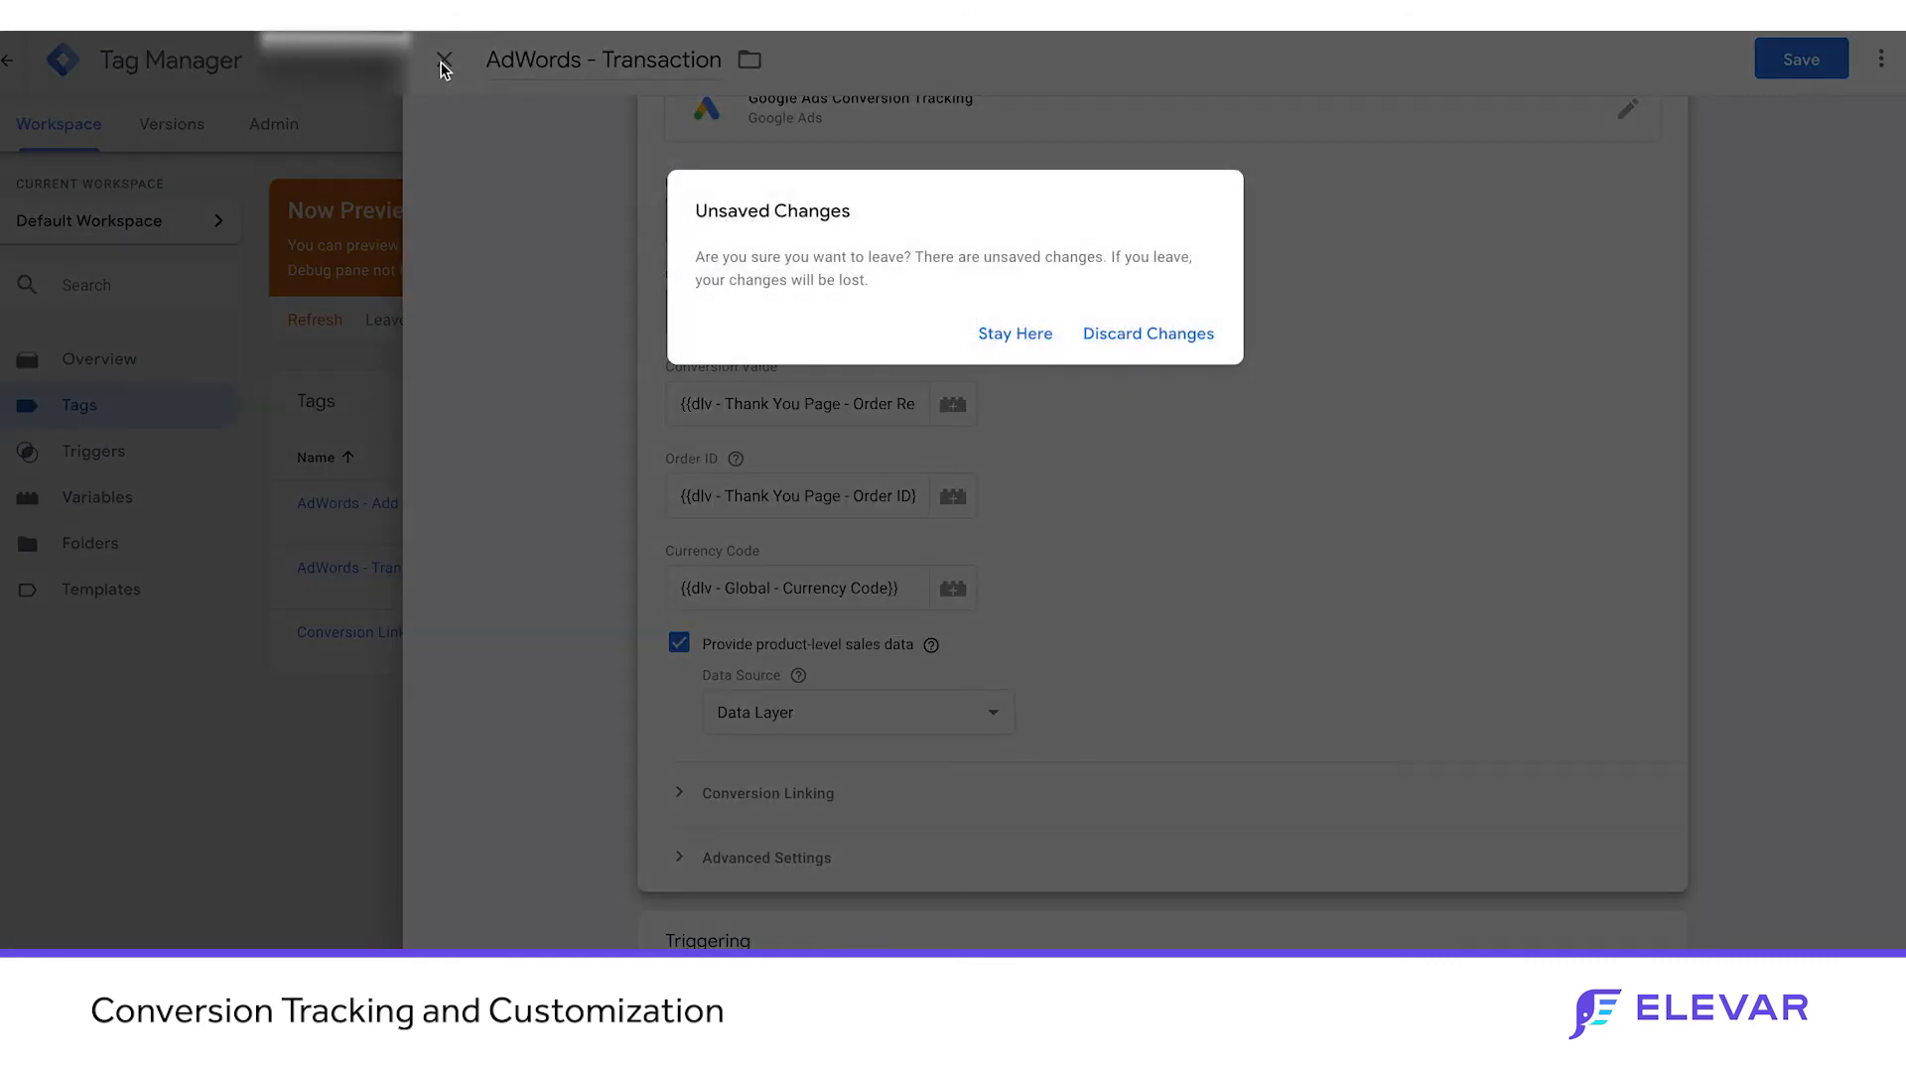
{"action": "left_click", "coordinate": [1184, 347]}
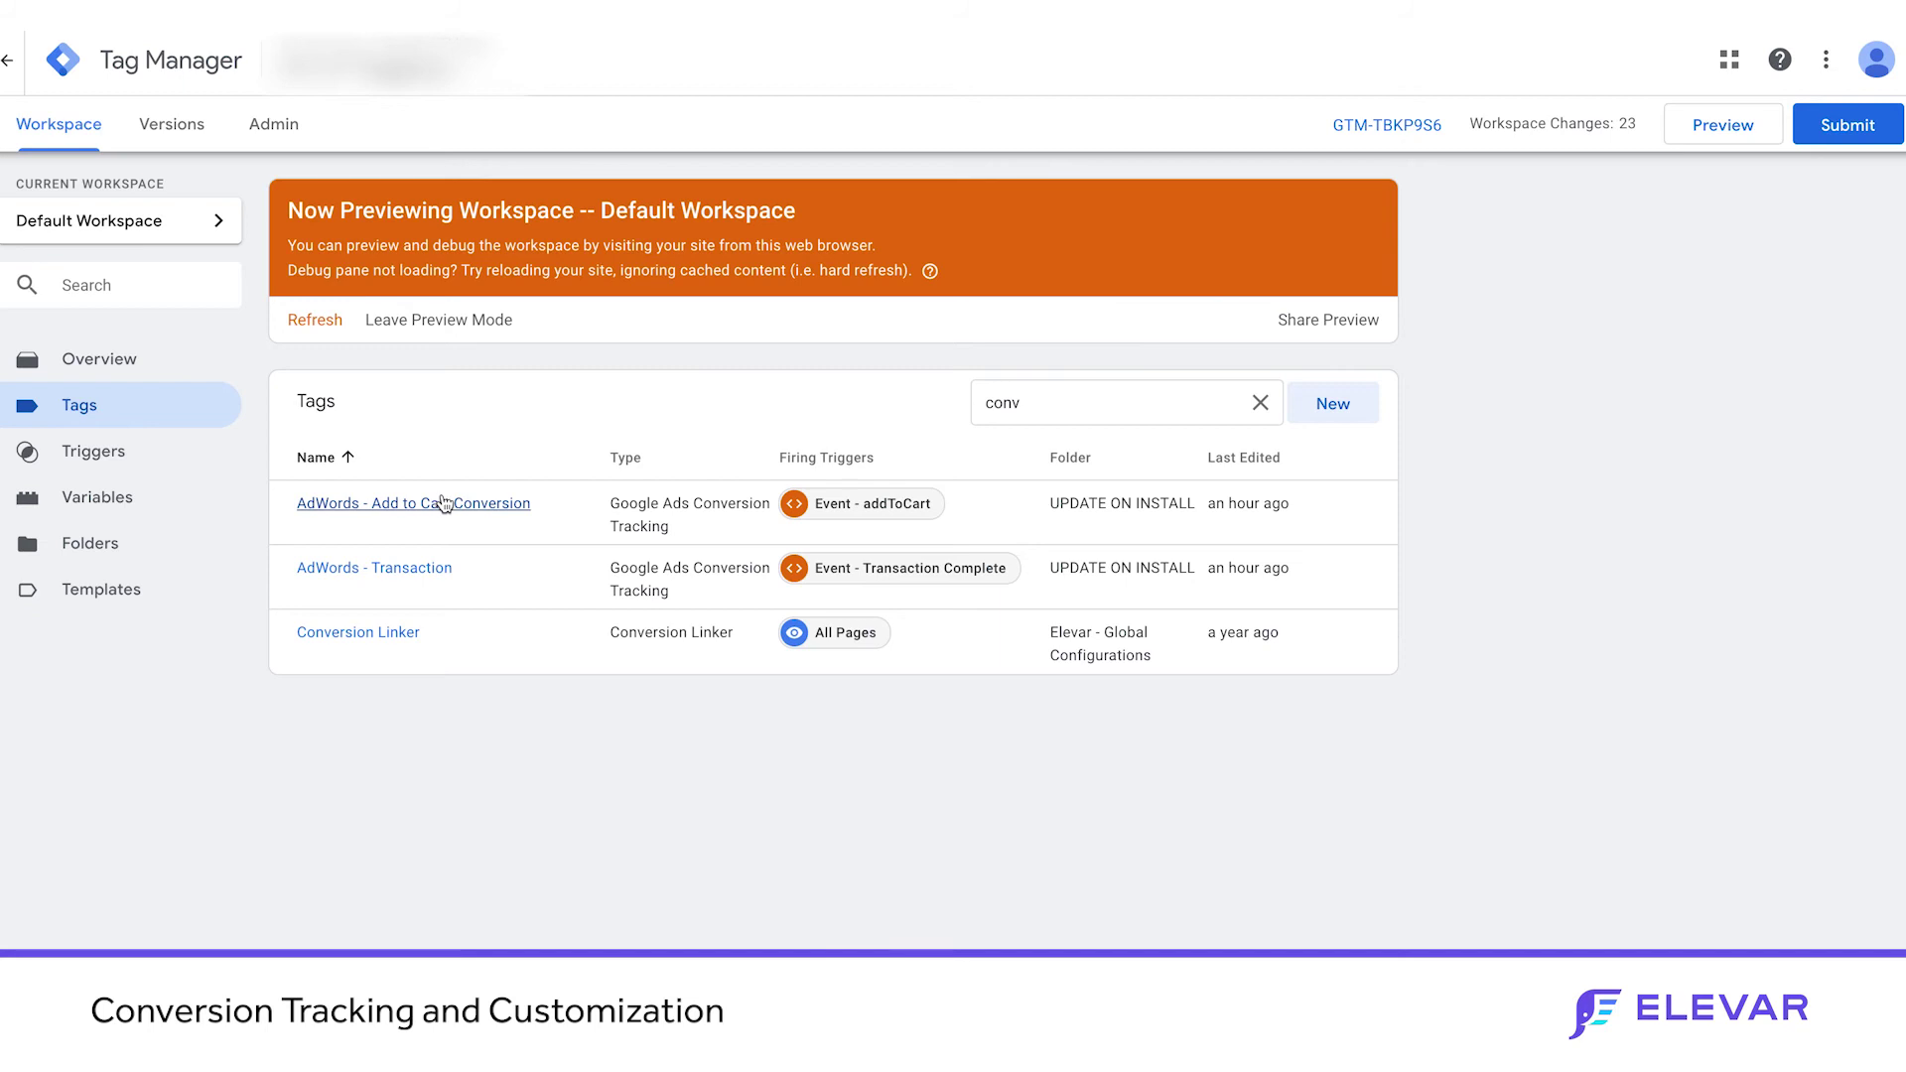
{"action": "left_click", "coordinate": [442, 503]}
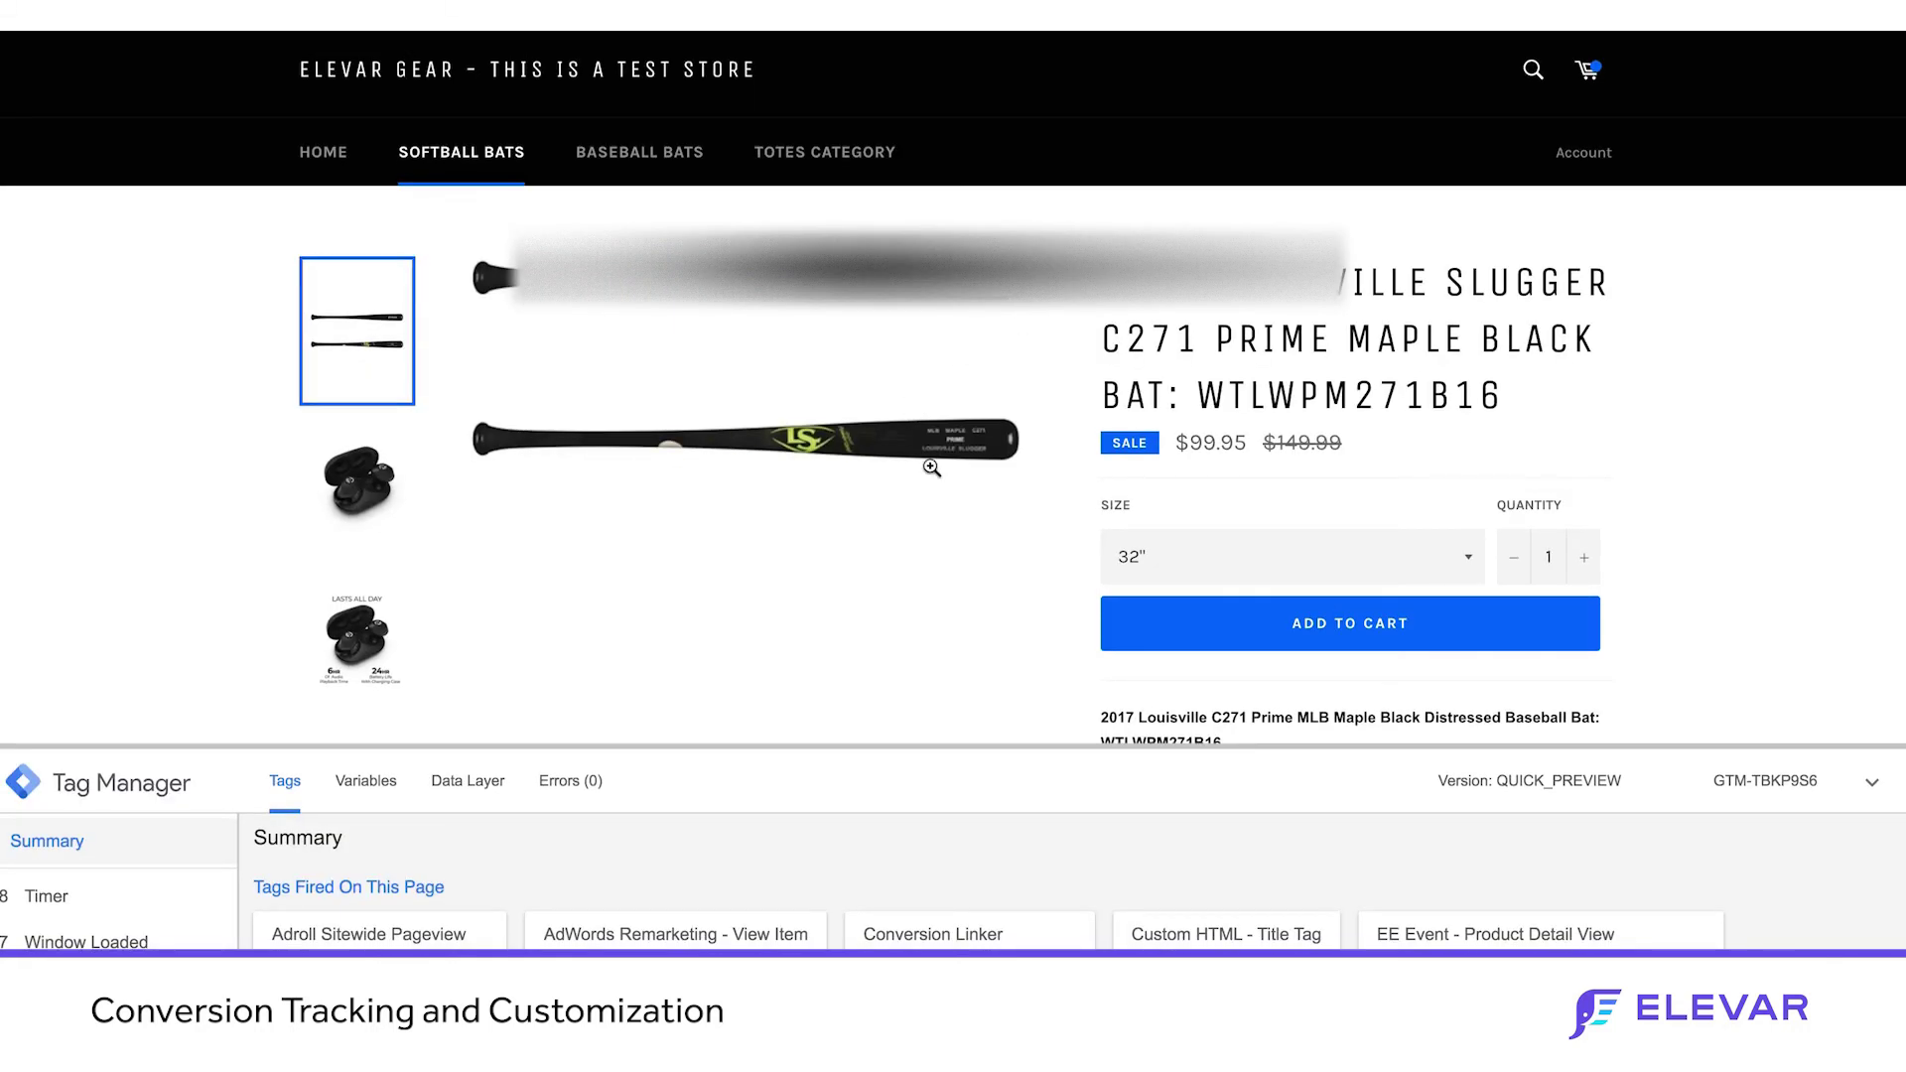
- Add the 32" Louisville Slugger bat to the test store's cart and inspect the addToCart event's tags in the enlarged Tag Manager preview pane
{"action": "left_click", "coordinate": [1345, 630]}
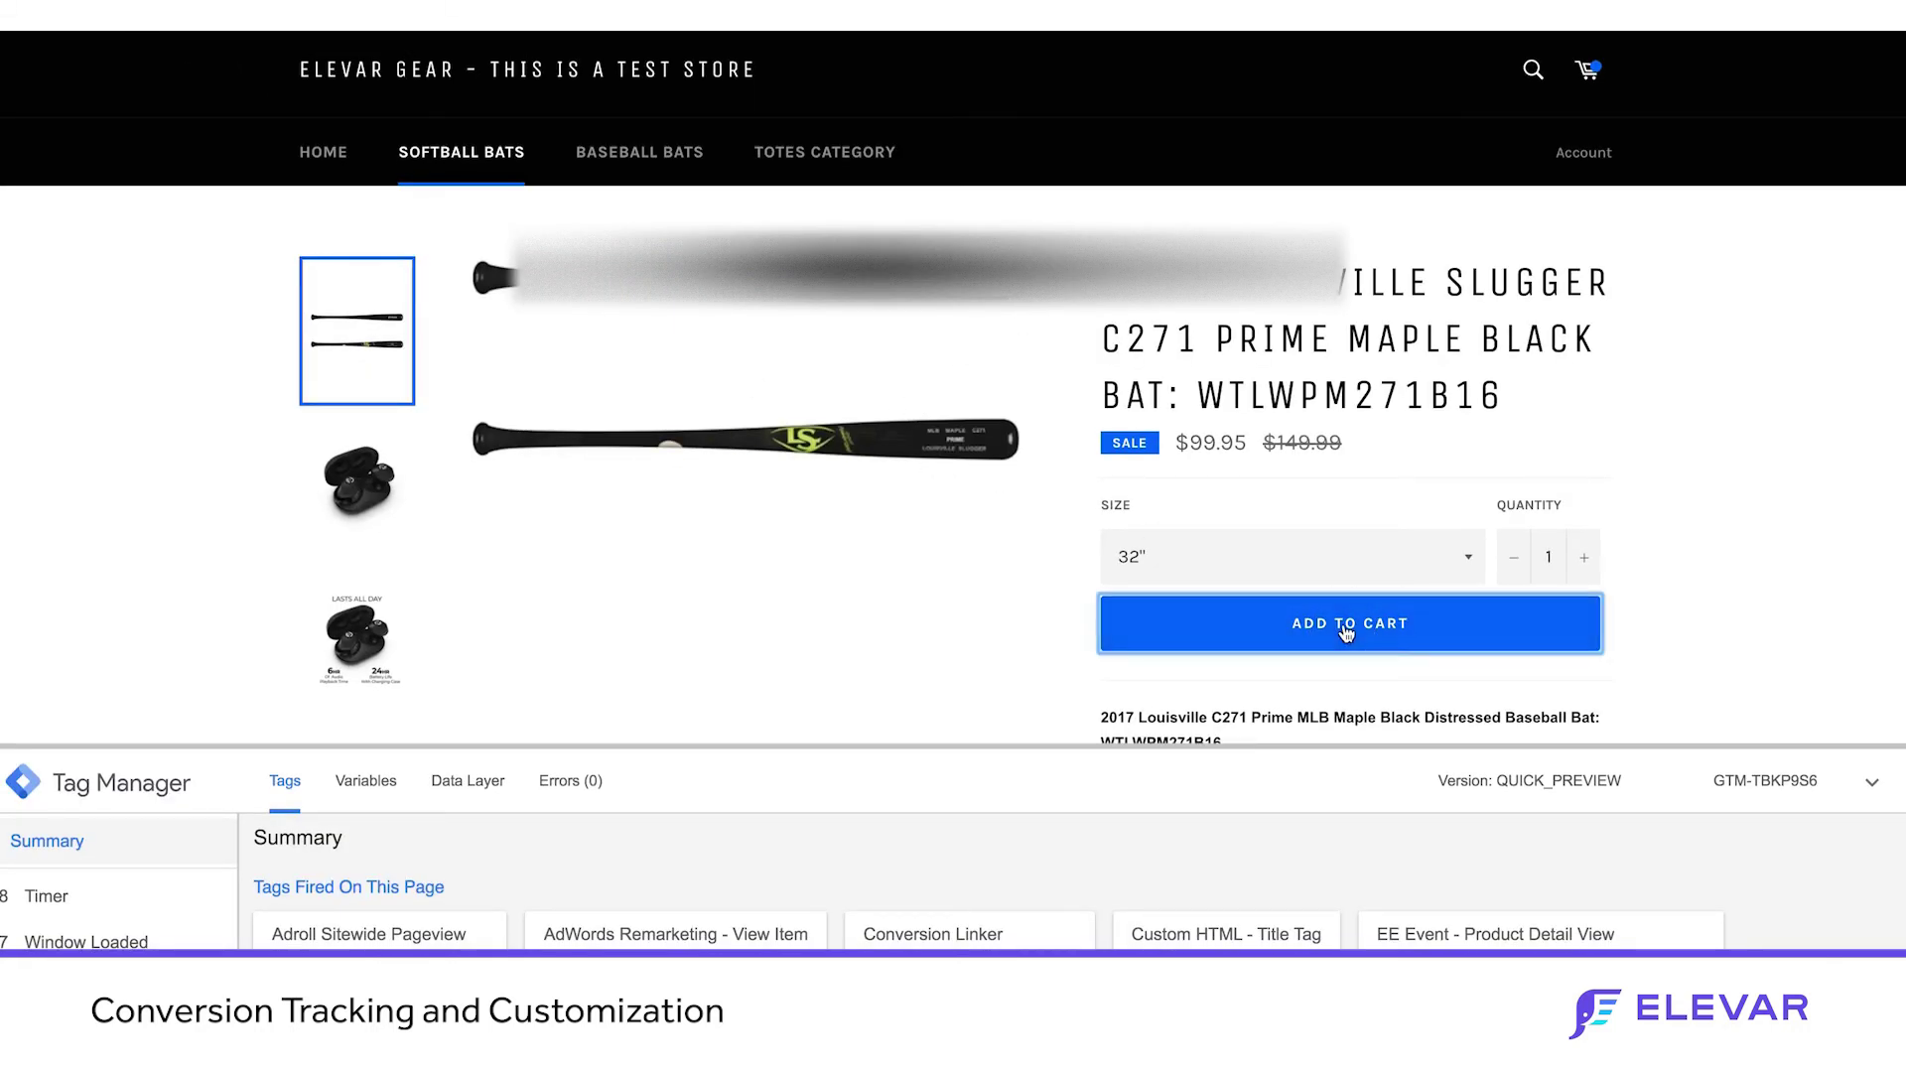
{"action": "left_click_drag", "start_coordinate": [735, 742], "coordinate": [736, 502]}
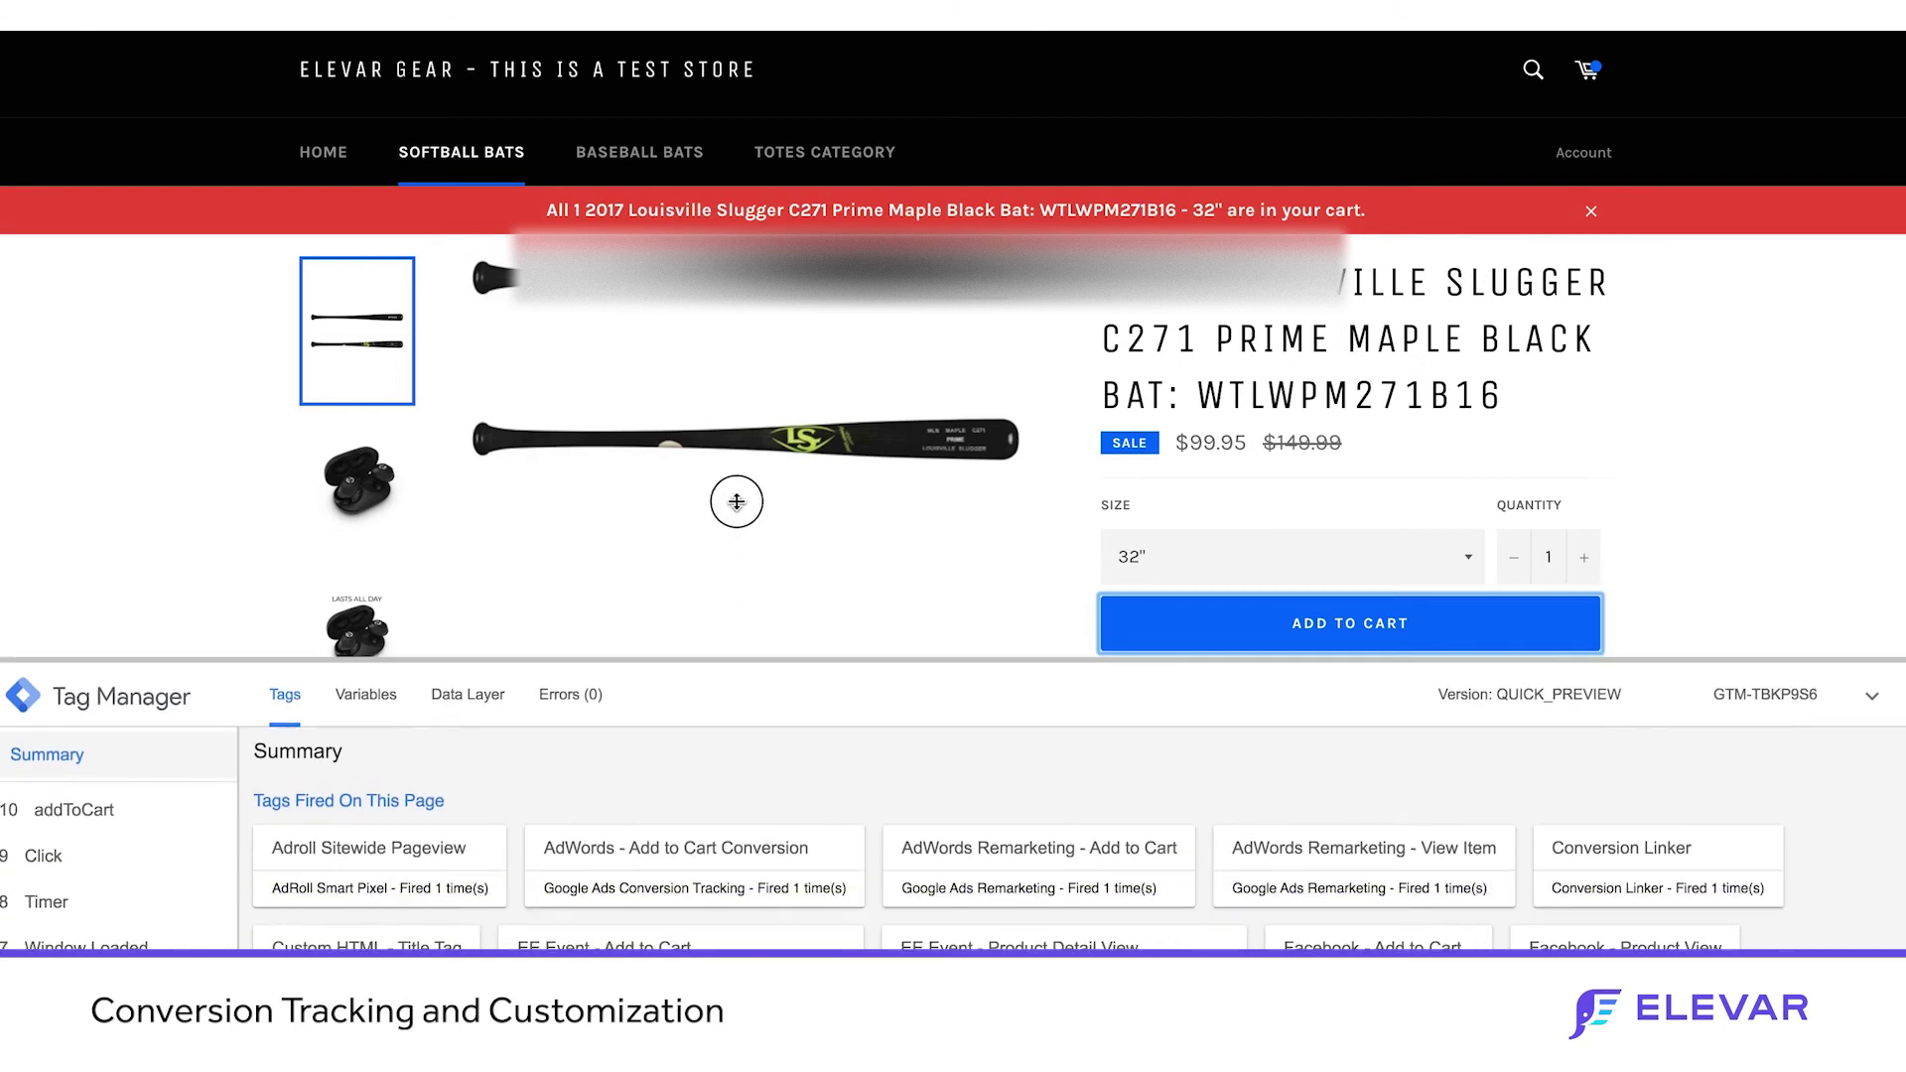
{"action": "left_click", "coordinate": [69, 694]}
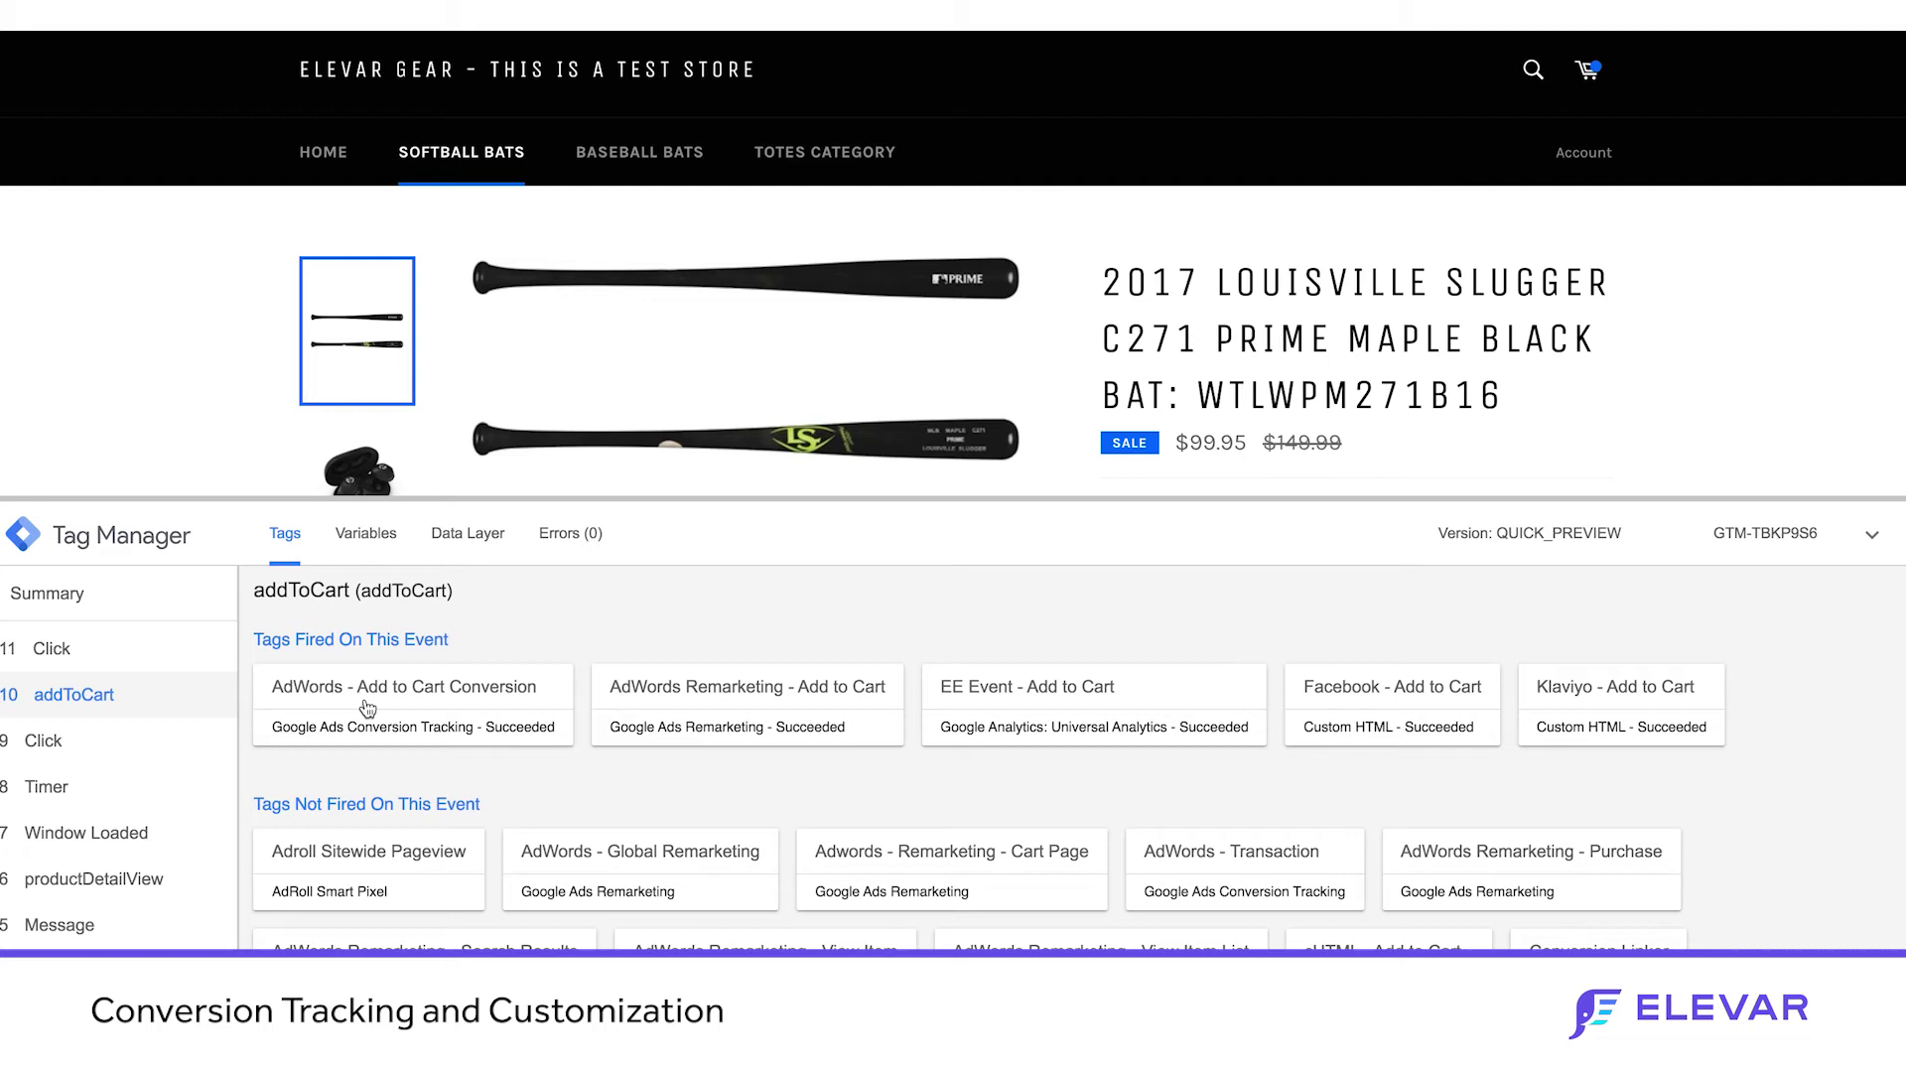
- Switch to Shopify and examine the additional scripts from the transactionComplete event to the Google Ads global site tag under first_time_accessed
{"action": "key", "text": "ctrl+f"}
{"action": "key", "text": "ctrl+Tab"}
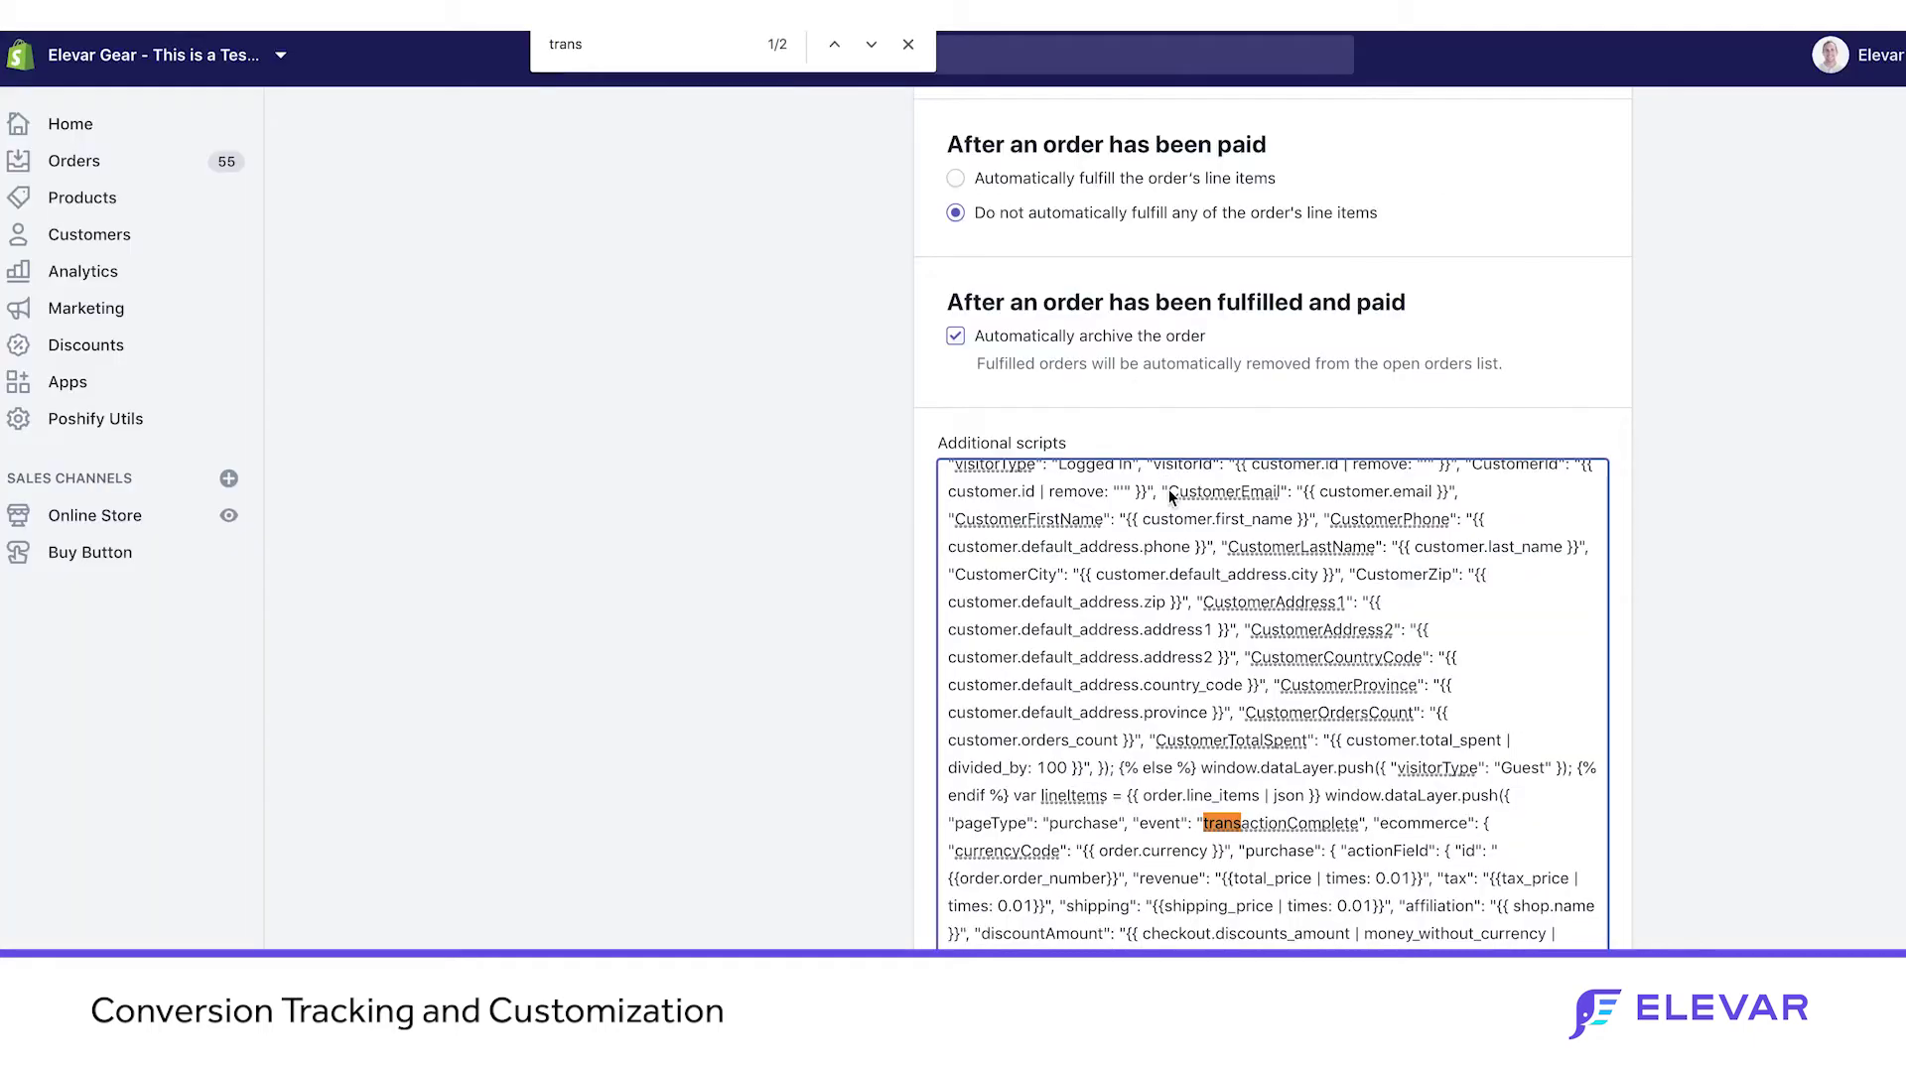
{"action": "scroll", "coordinate": [1180, 619], "scroll_direction": "down", "scroll_amount": 5}
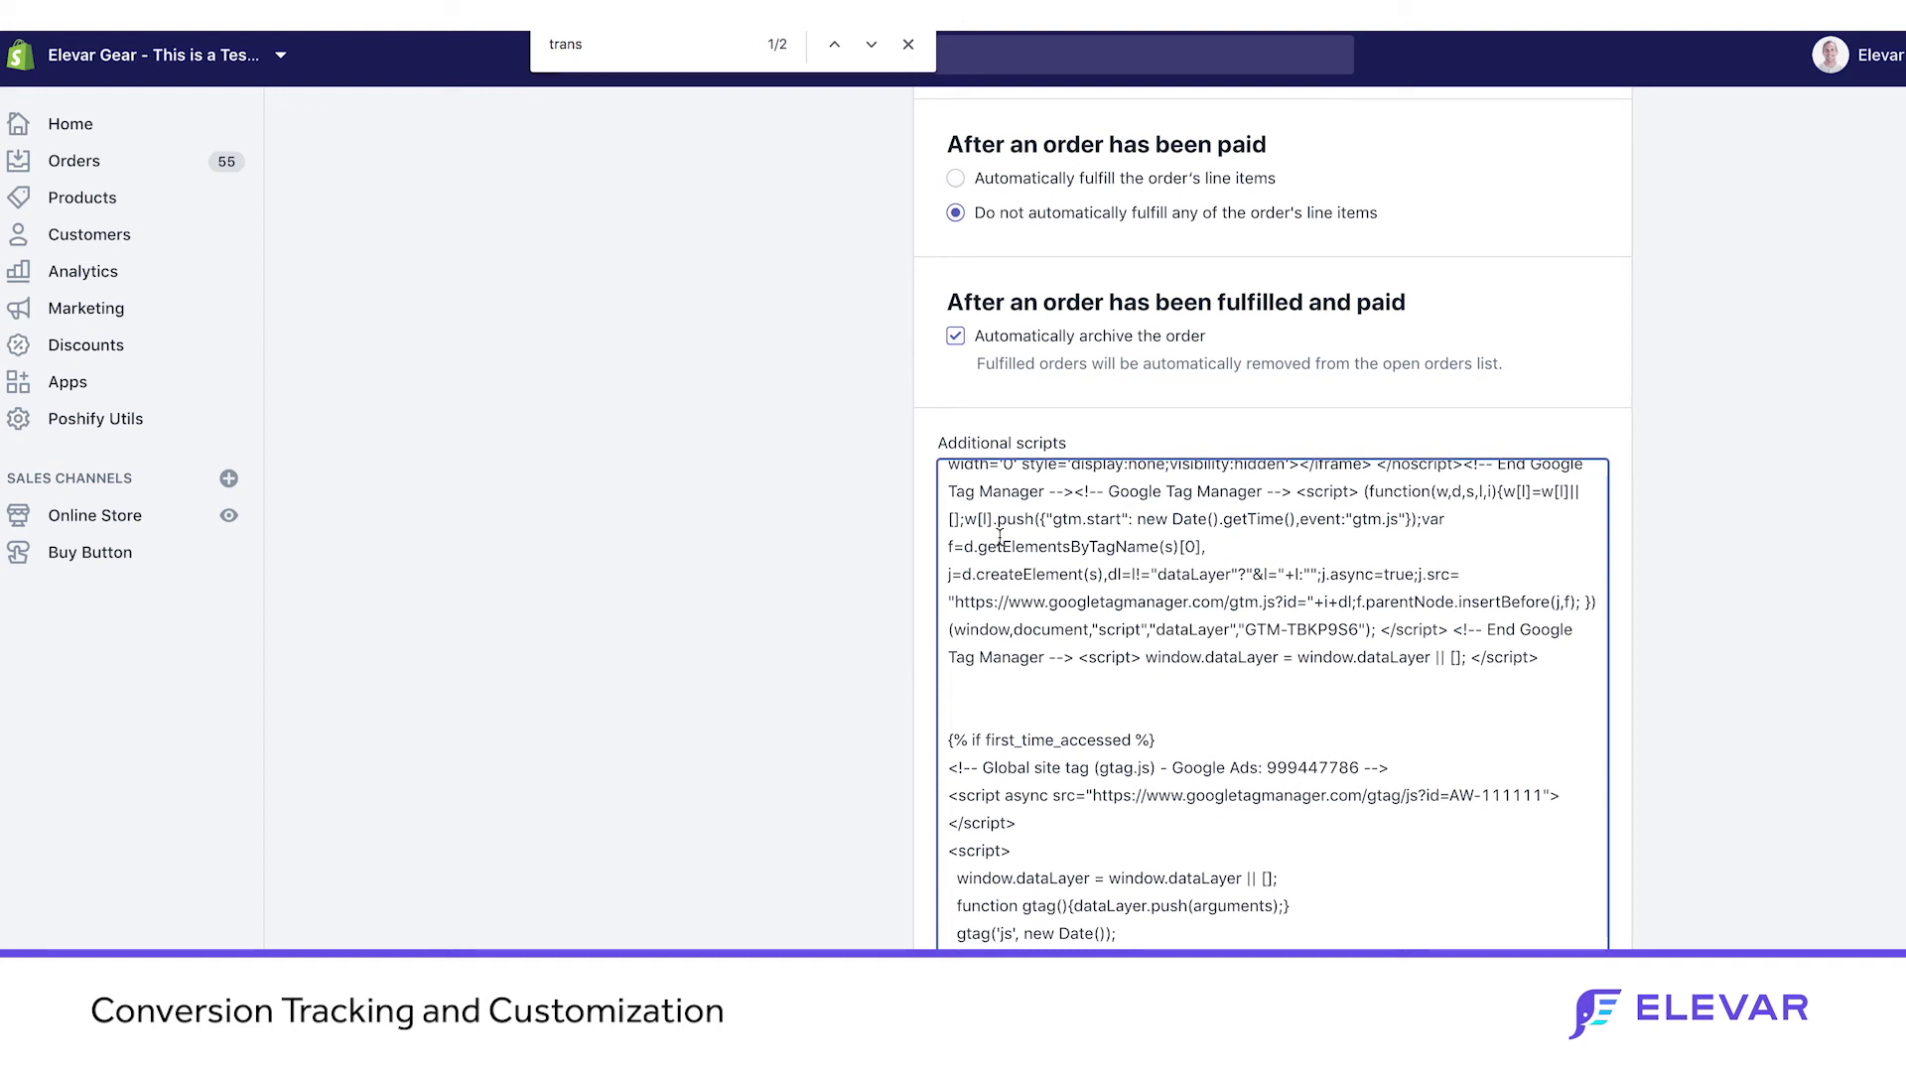
{"action": "key", "text": "Escape"}
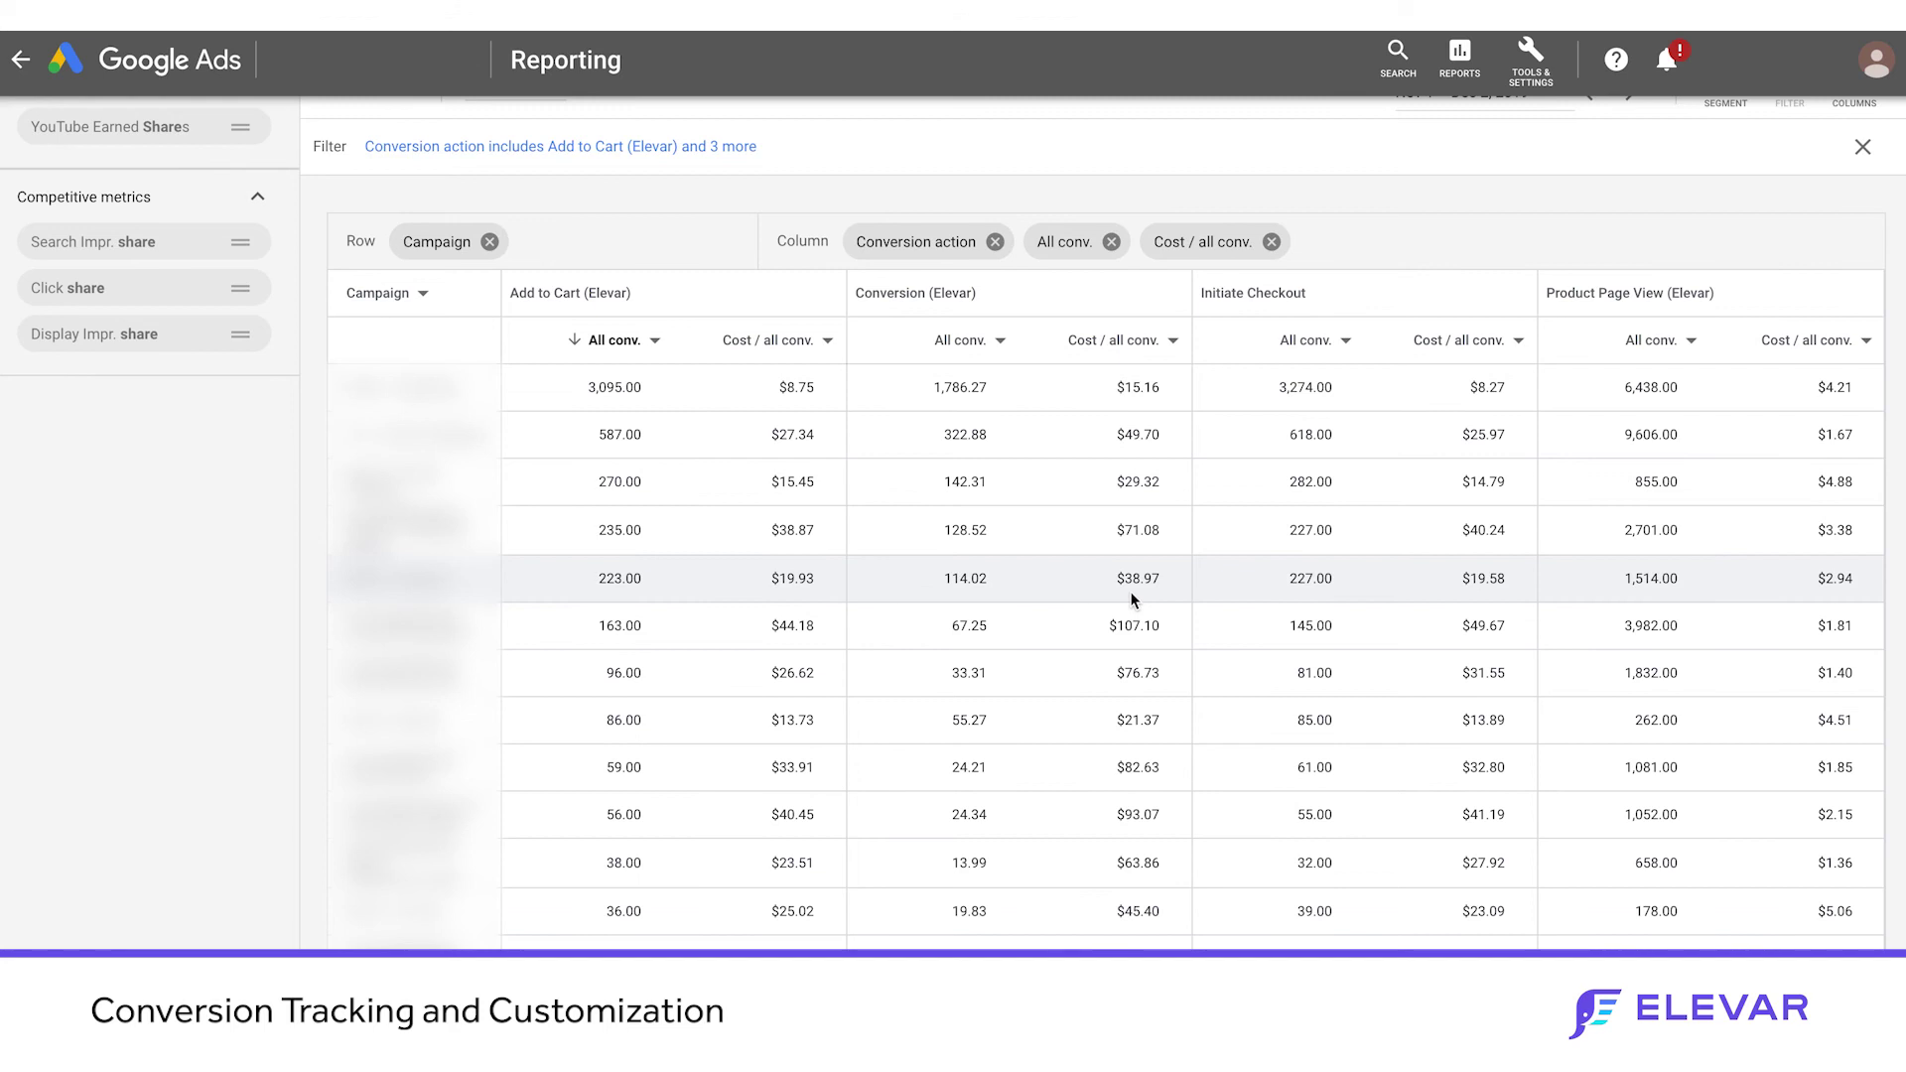
- Examine the Google Ads campaign report, comparing all conversions and cost per conversion across the Add to Cart, Conversion, Initiate Checkout and Product Page View actions
{"action": "scroll", "coordinate": [1132, 596], "scroll_direction": "down", "scroll_amount": 1}
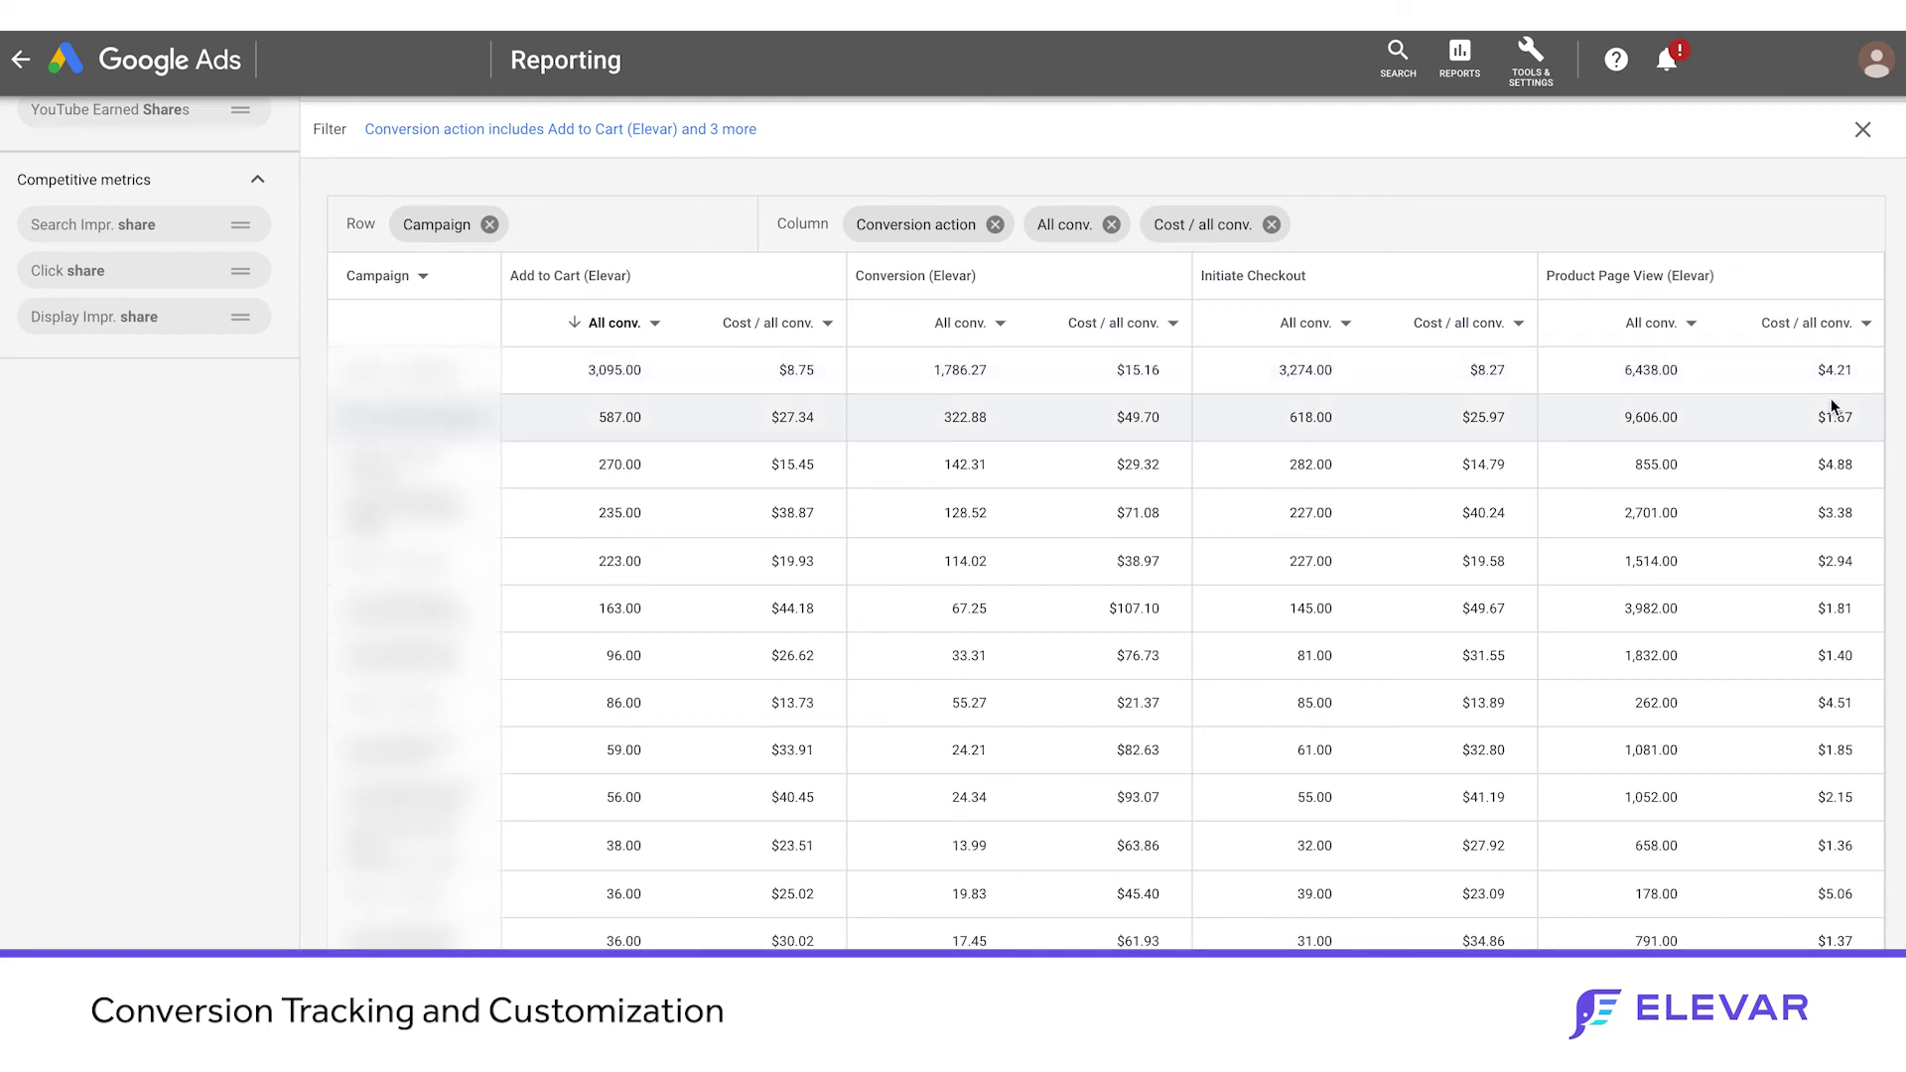
{"action": "scroll", "coordinate": [1257, 452], "scroll_direction": "down", "scroll_amount": 1}
{"action": "scroll", "coordinate": [1255, 444], "scroll_direction": "down", "scroll_amount": 1}
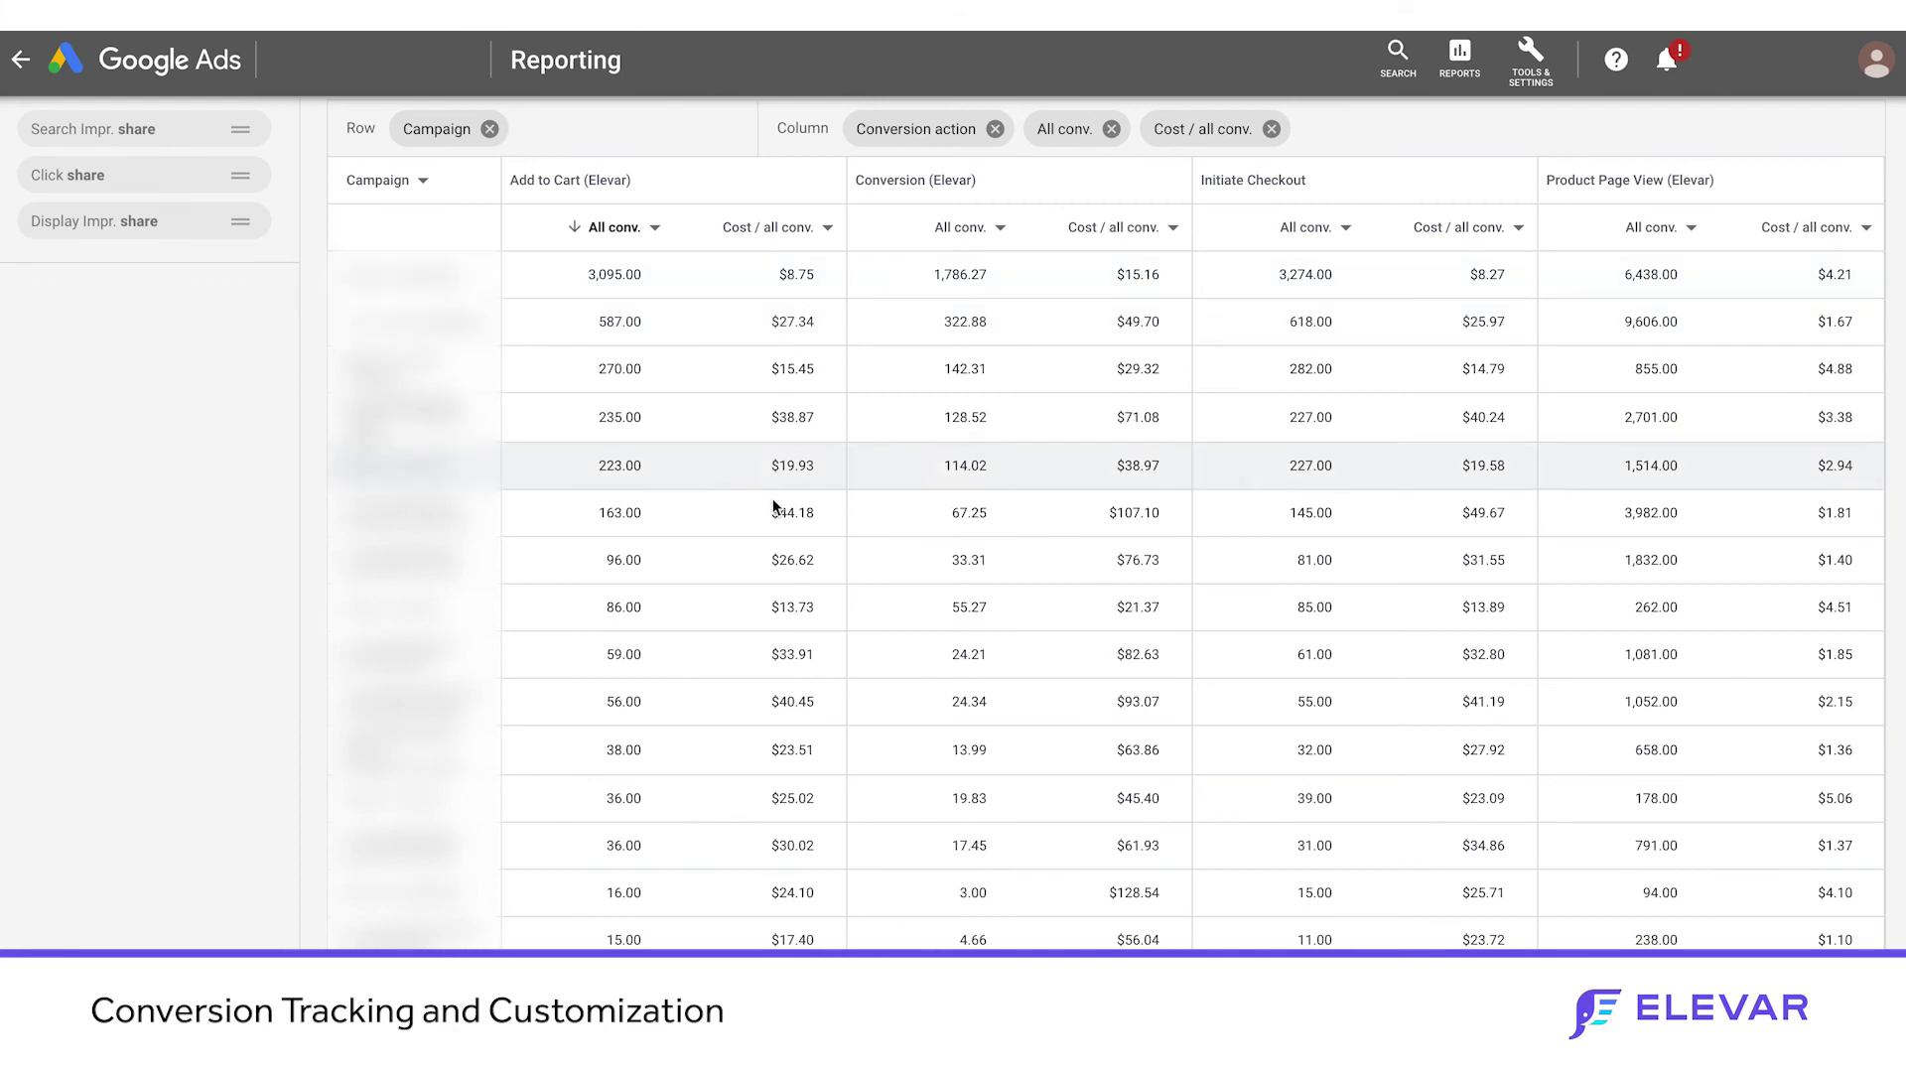
{"action": "scroll", "coordinate": [767, 665], "scroll_direction": "down", "scroll_amount": 1}
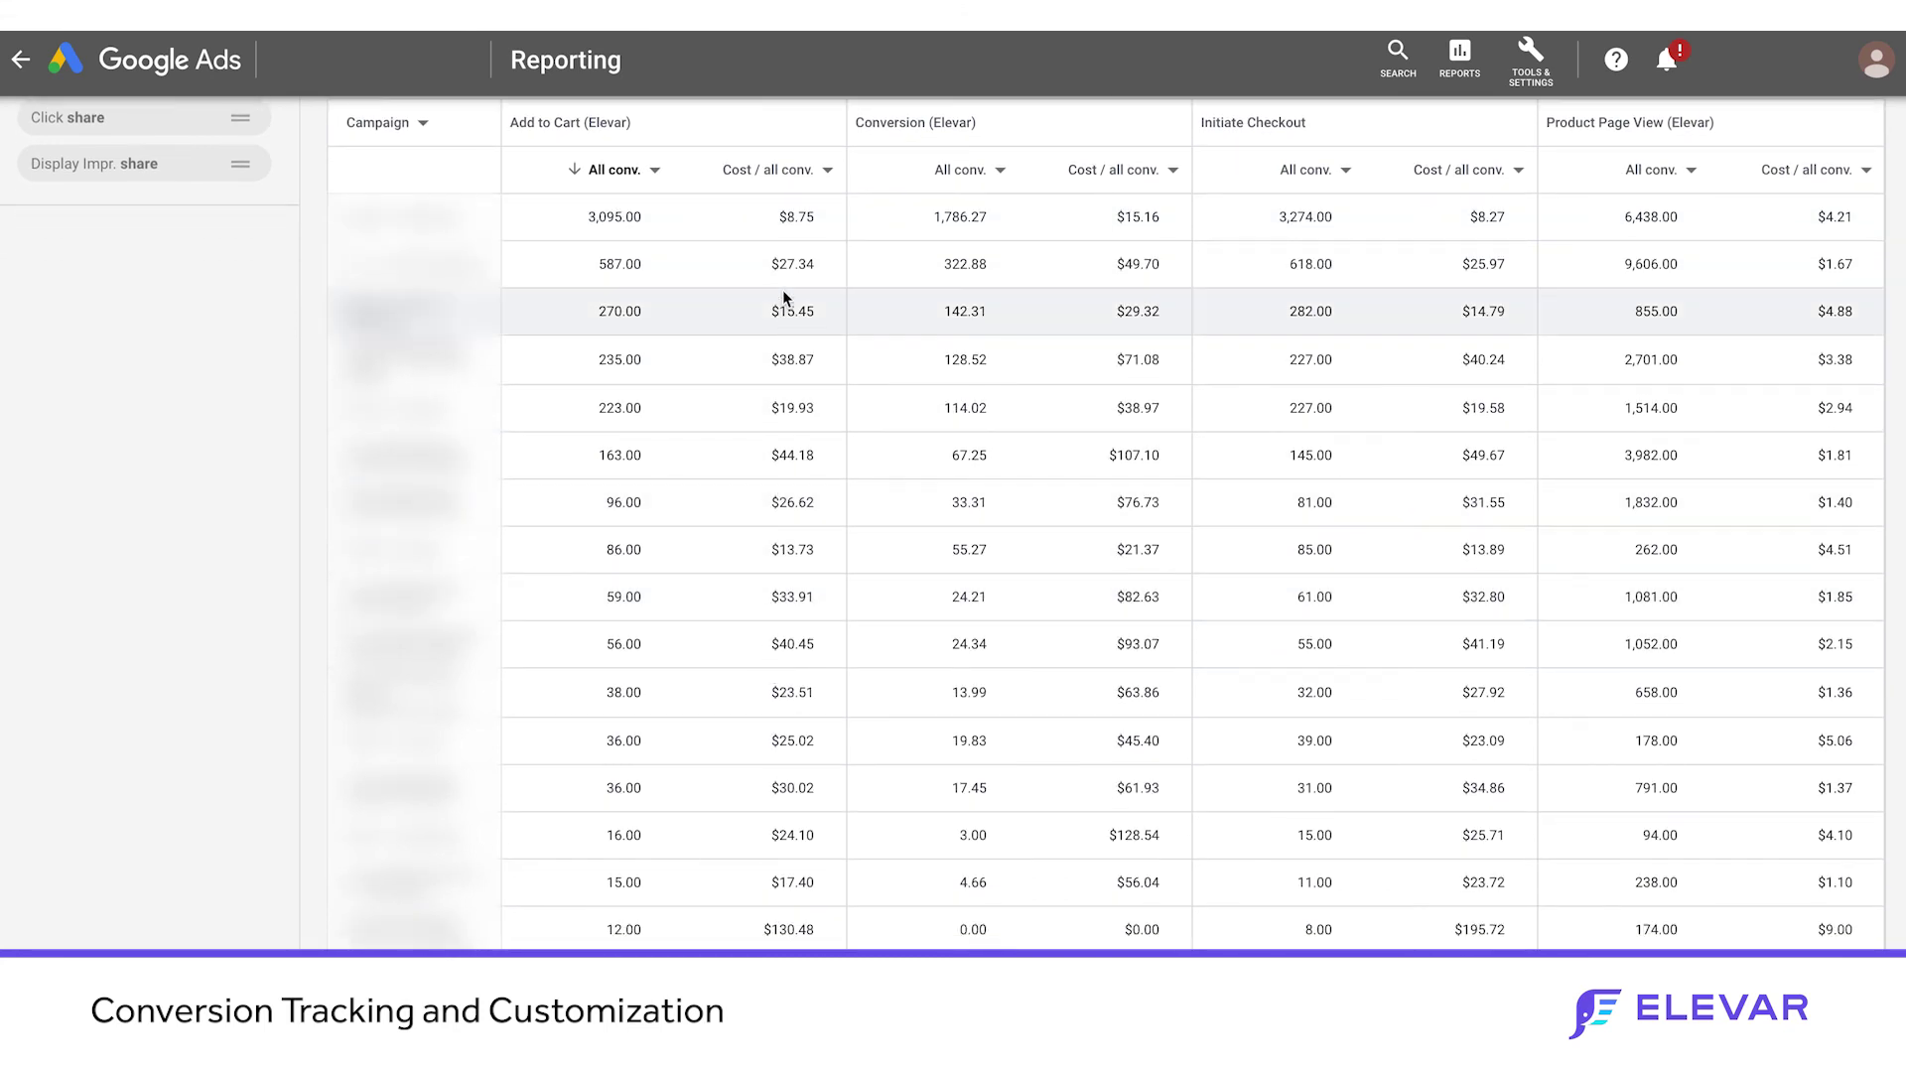